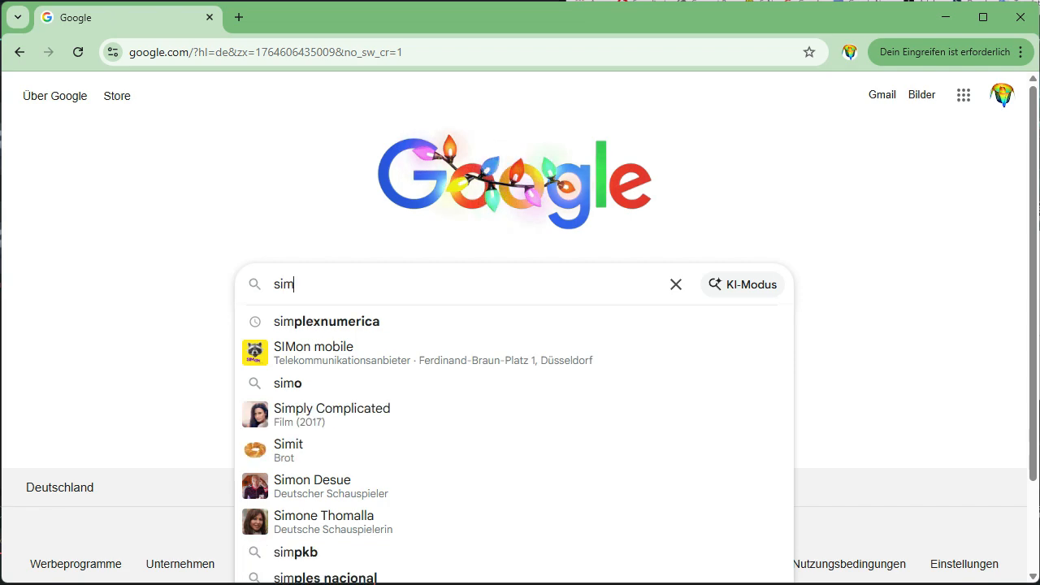
# - Search the web for simplexnumerica and open the download section of the SimplexNumerica website
pyautogui.press('Down')
pyautogui.press('Return')
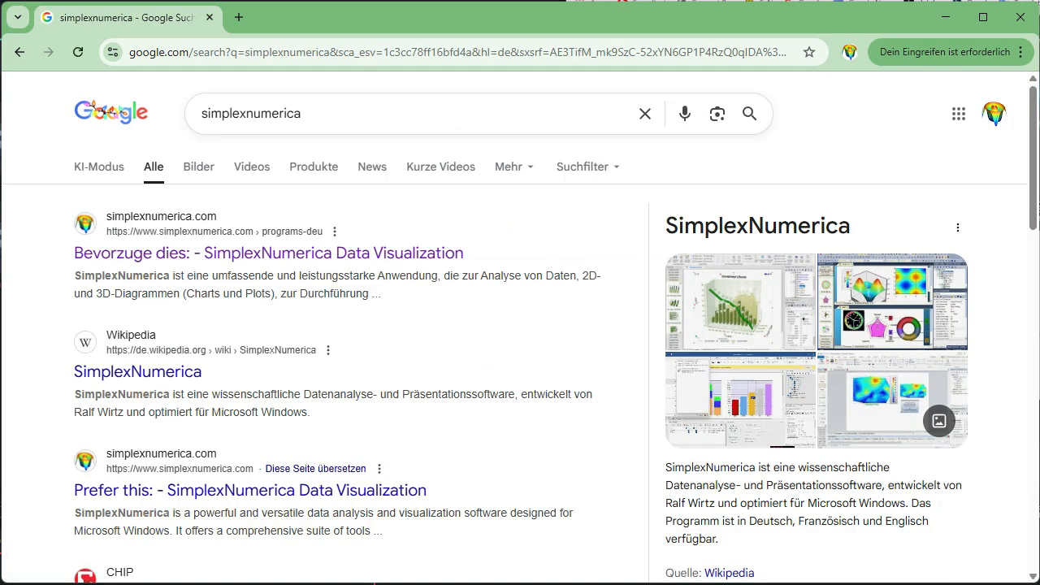
pyautogui.click(349, 253)
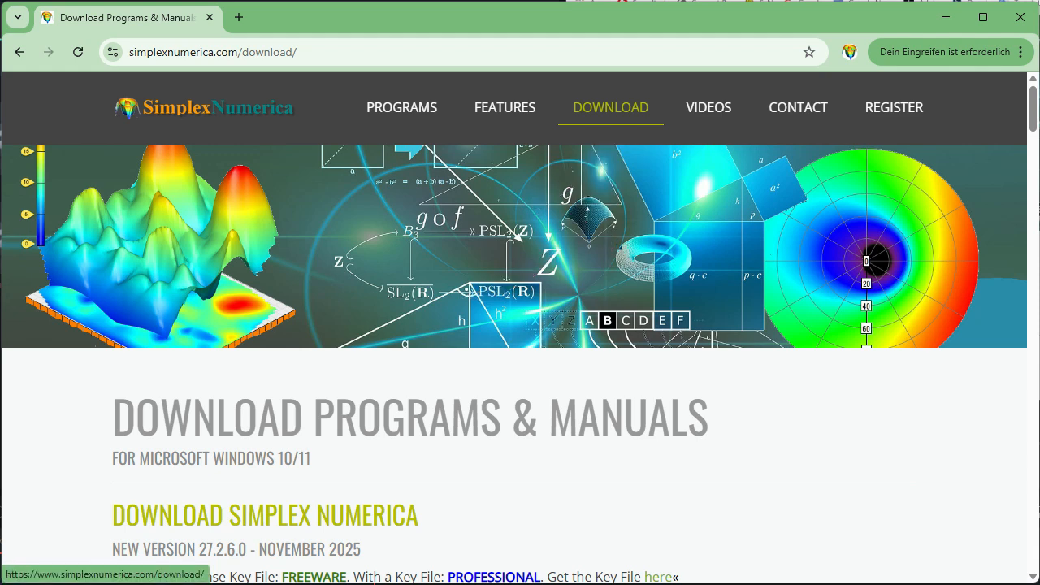
pyautogui.scroll(-4, 513, 326)
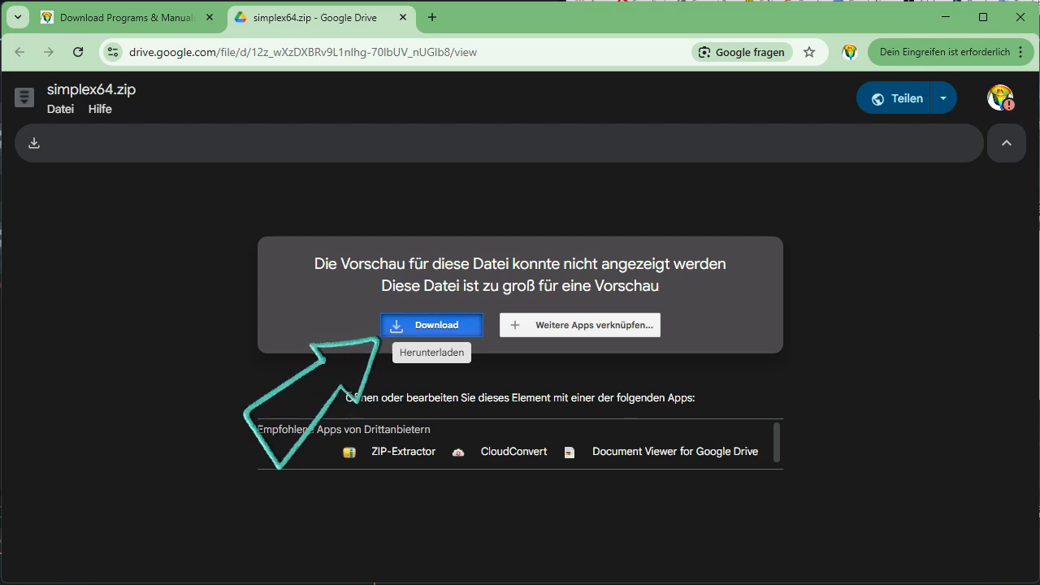
# - Download simplex64.zip from Google Drive despite the missing virus scan and set it to open when the download finishes
pyautogui.click(431, 325)
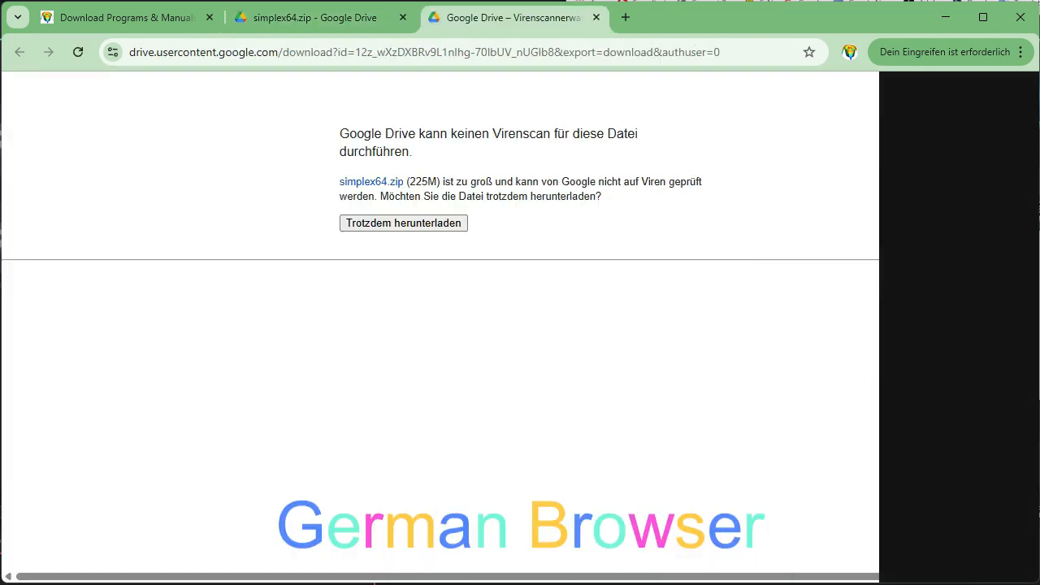
pyautogui.click(404, 223)
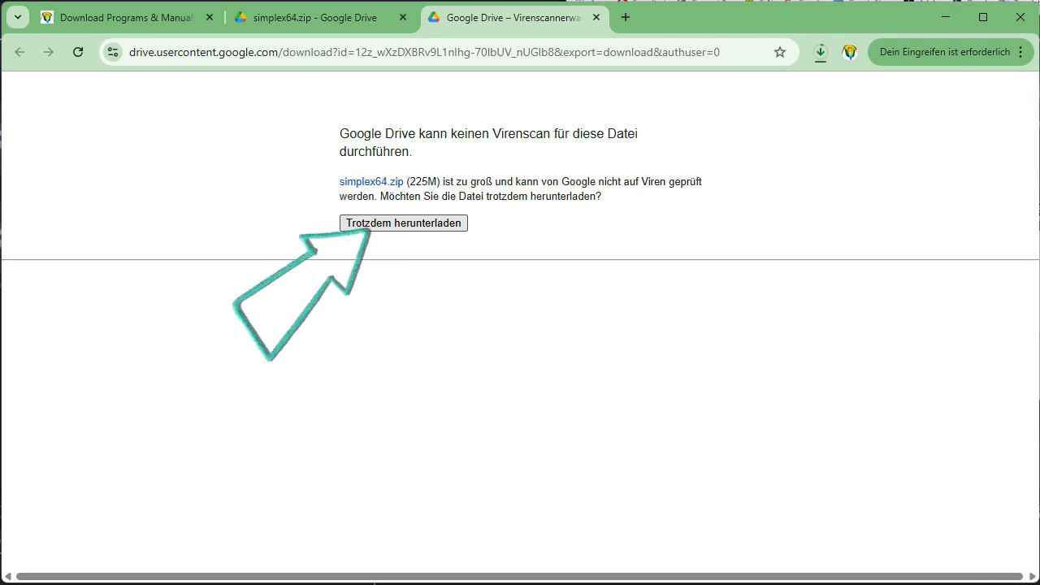
pyautogui.click(820, 52)
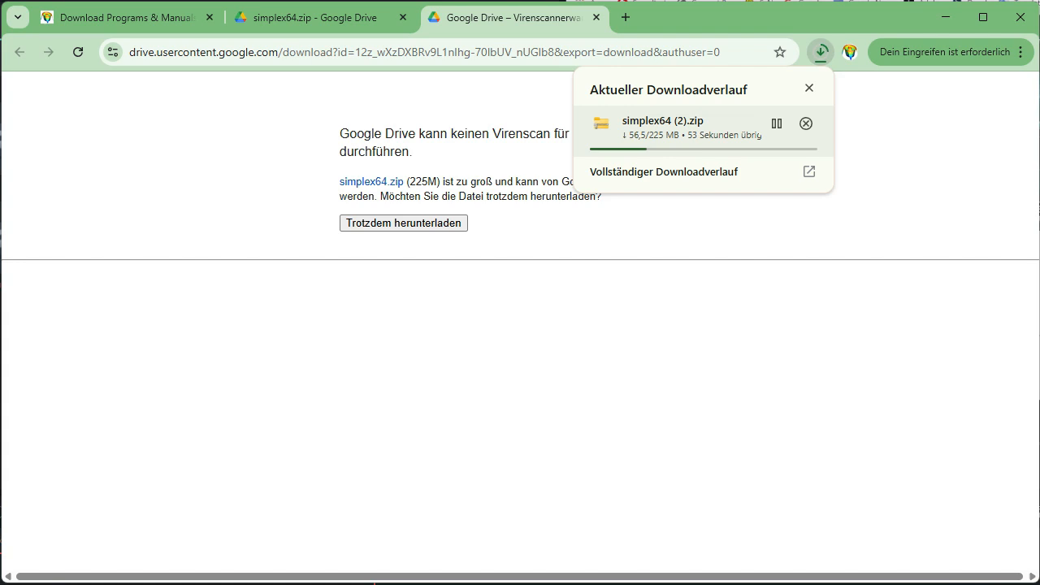
pyautogui.rightClick(683, 135)
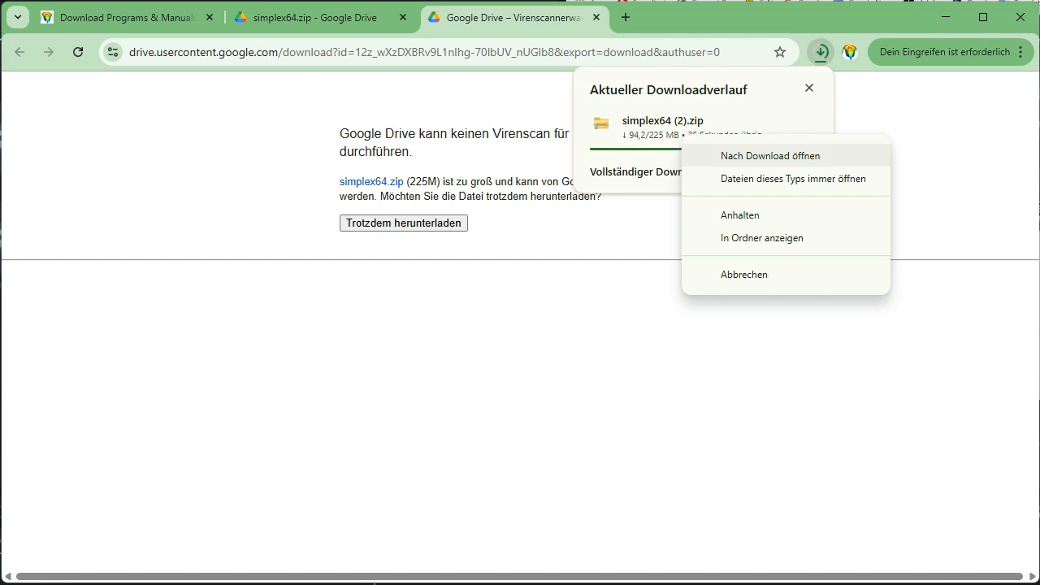
pyautogui.click(771, 155)
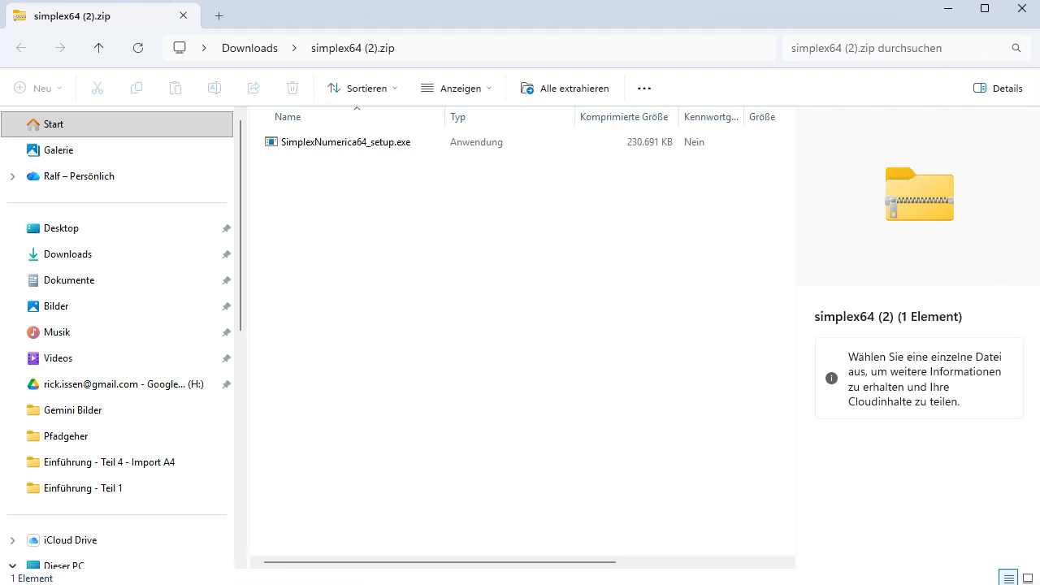
# - Run SimplexNumerica64_setup.exe from the archive despite the SmartScreen block, continuing without removing the previous version
pyautogui.rightClick(342, 143)
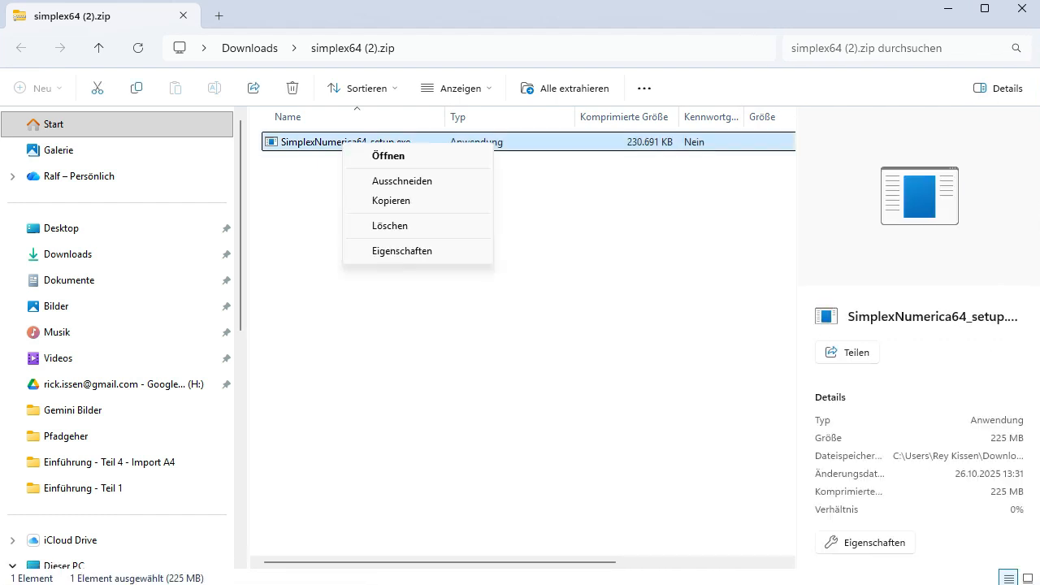
pyautogui.click(389, 156)
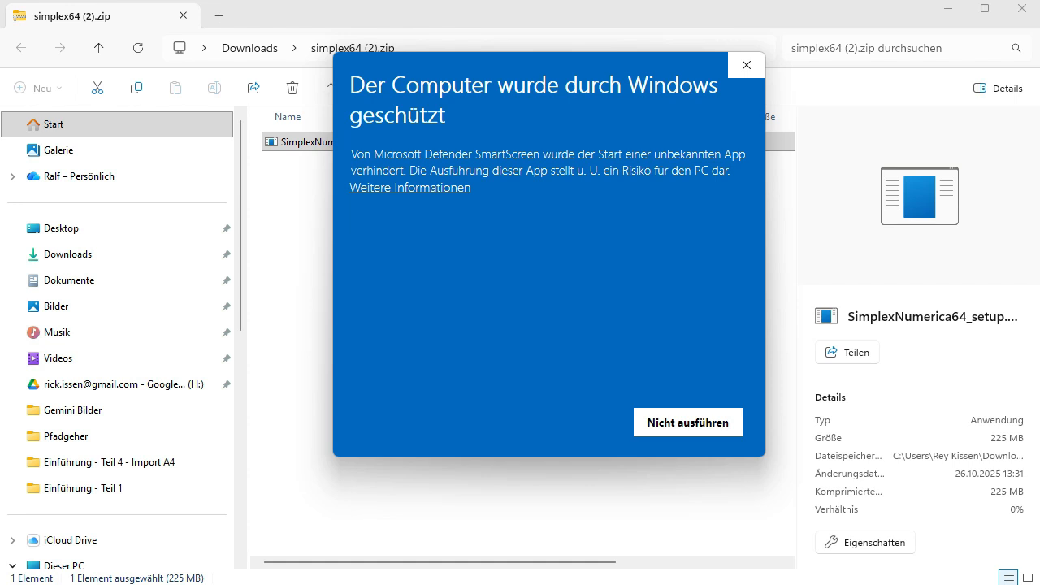
pyautogui.click(410, 188)
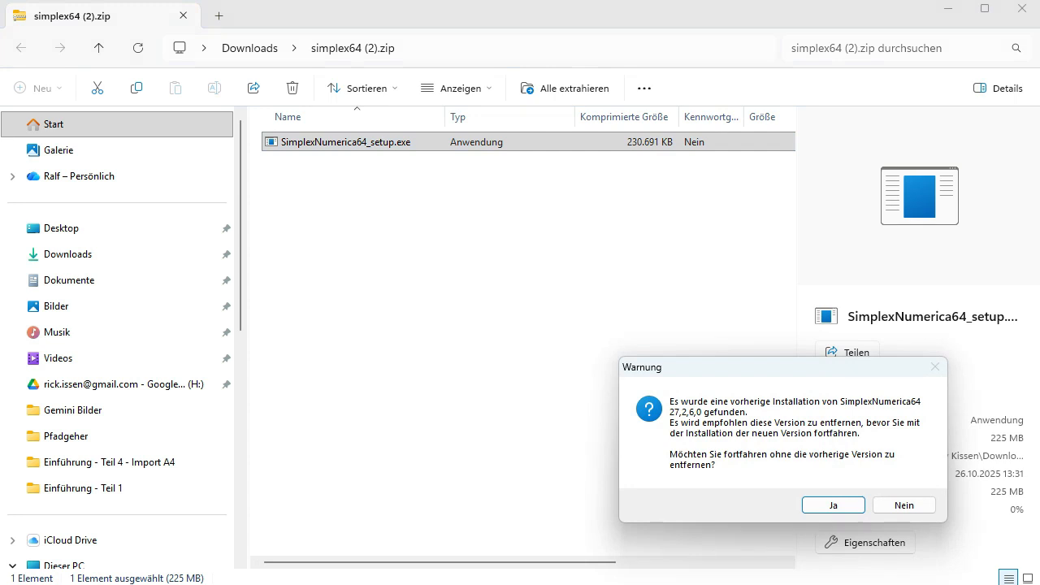
pyautogui.press('Return')
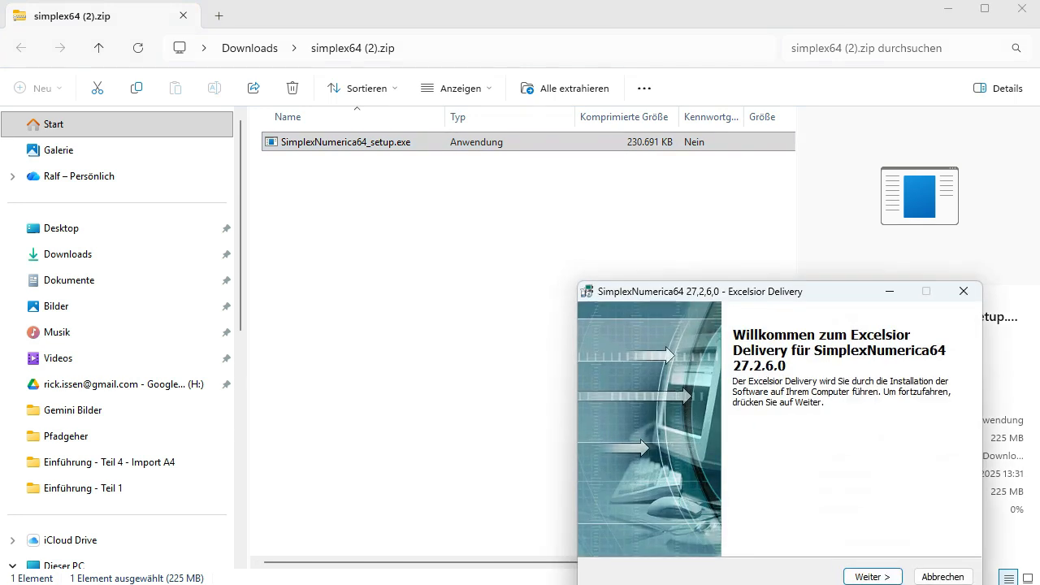
# - Accept the licence and install SimplexNumerica64 with the default directories, Desktop and Start Menü shortcuts, and sx file association
pyautogui.press('Return')
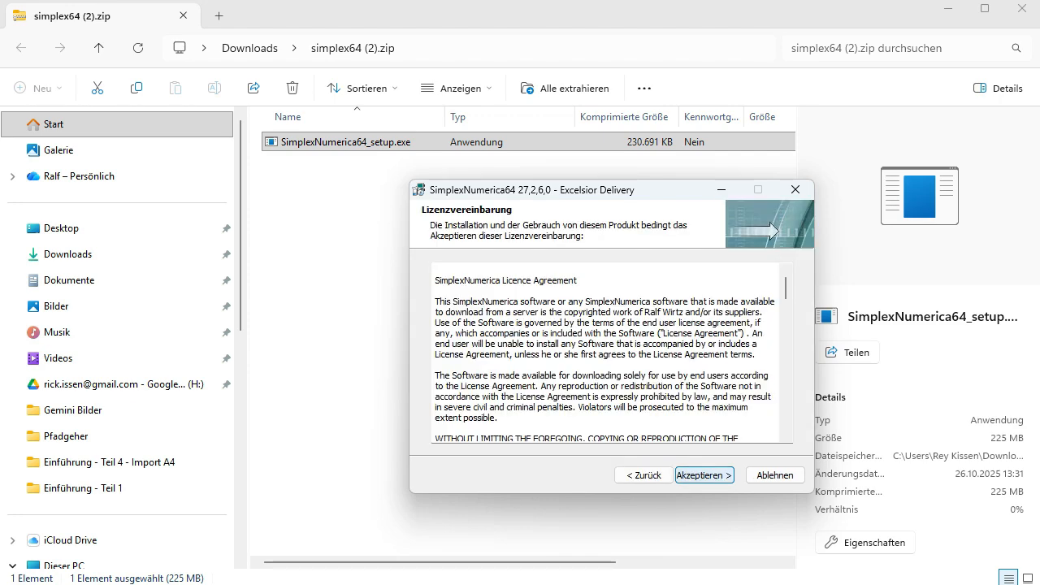
pyautogui.press('Return')
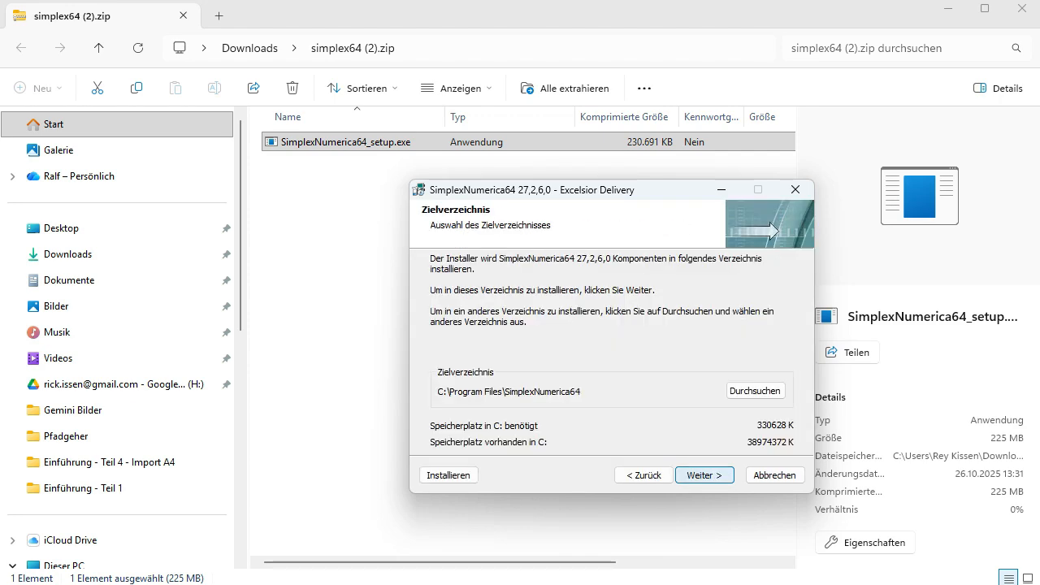
pyautogui.press('Return')
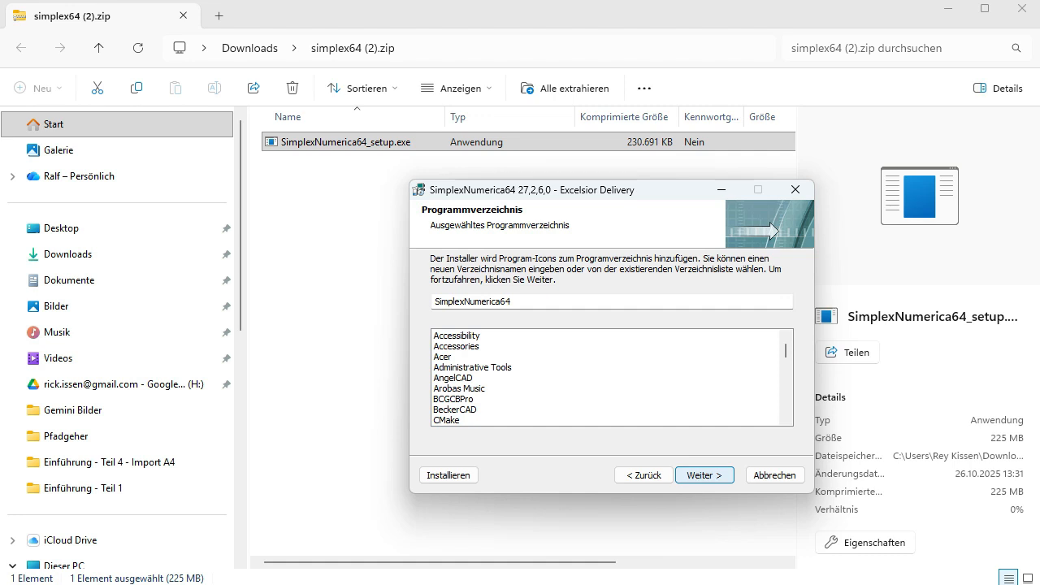
pyautogui.press('Return')
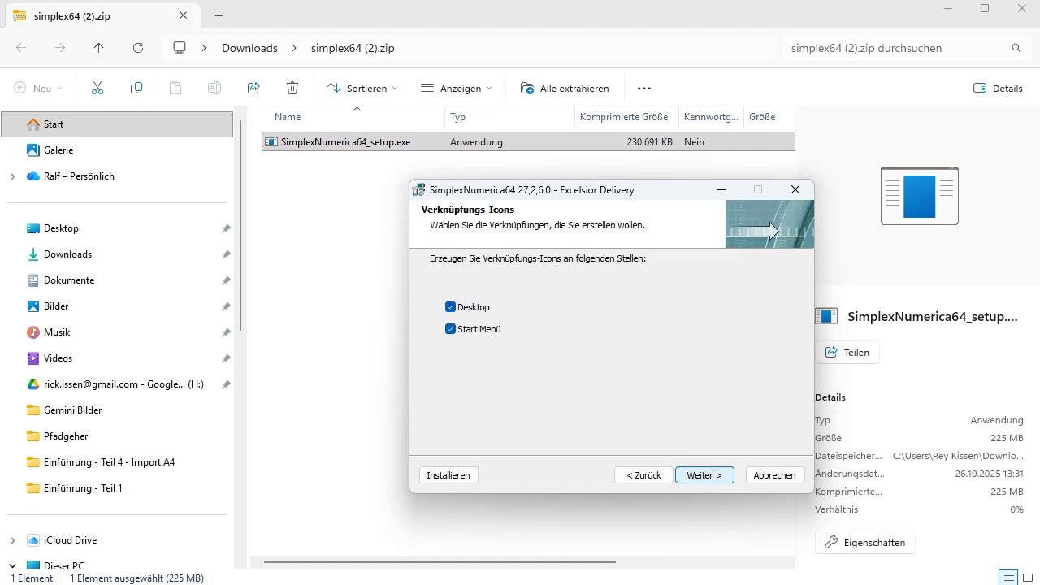
pyautogui.press('Return')
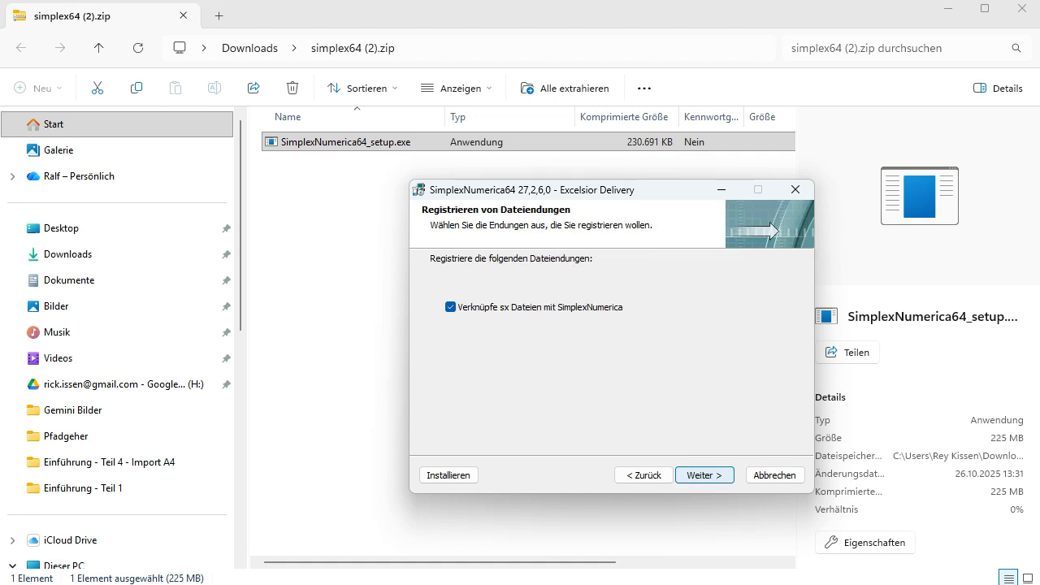
pyautogui.press('Return')
pyautogui.press('Return')
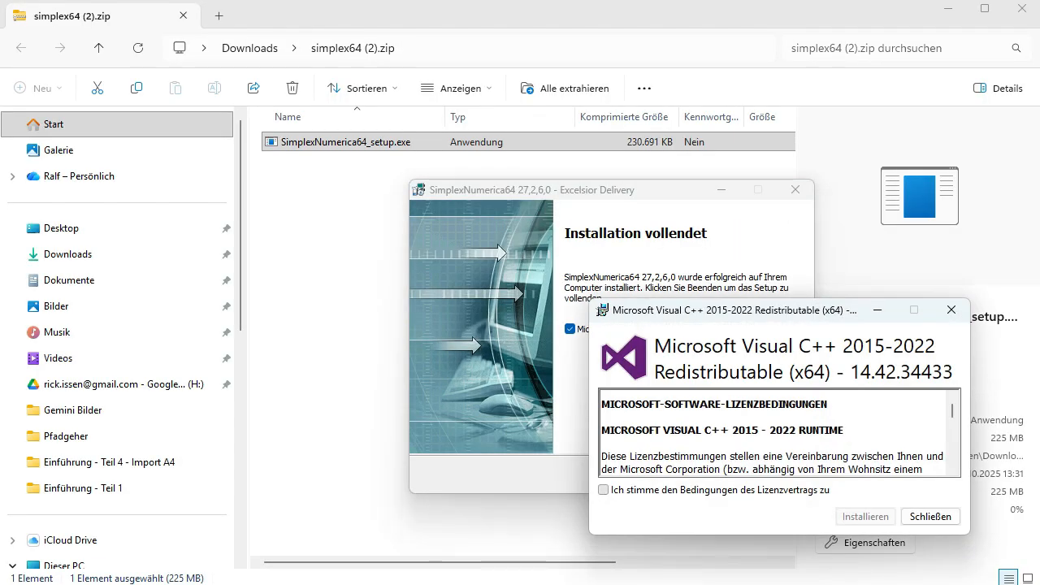
# - Agree to the Microsoft Visual C++ 2015-2022 Redistributable licence terms and close its installer without installing
pyautogui.click(603, 490)
pyautogui.moveTo(679, 313); pyautogui.dragTo(470, 173)
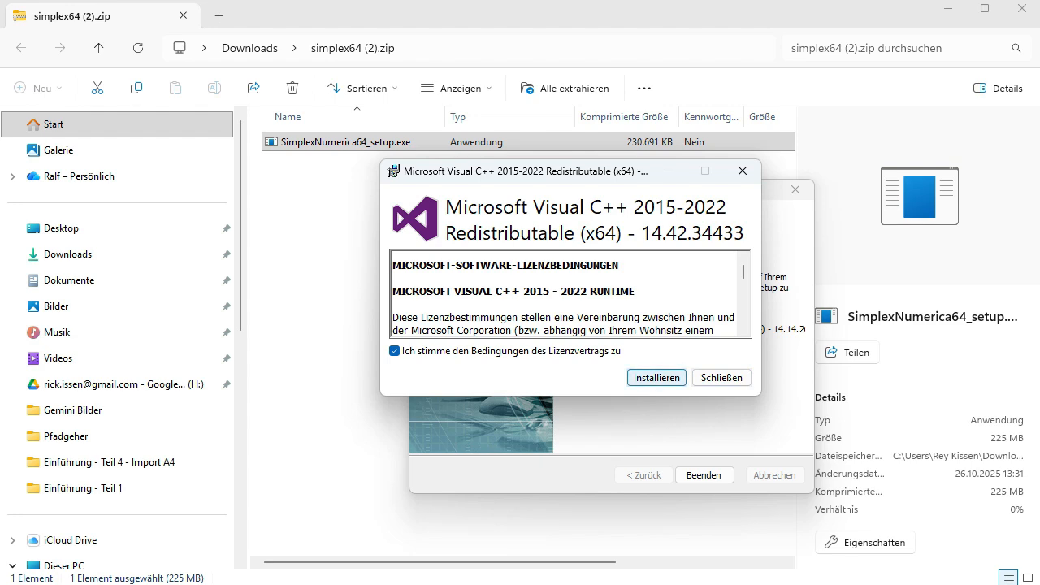
pyautogui.click(722, 377)
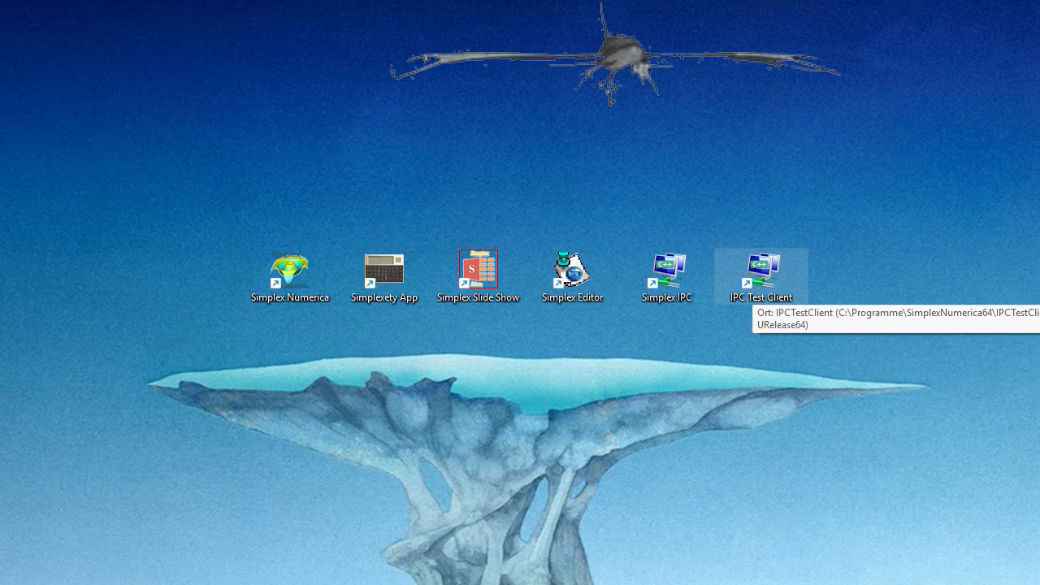
# - Launch SimplexNumerica from the desktop and place the first Physics chart from Science Plots in a new document
pyautogui.doubleClick(754, 287)
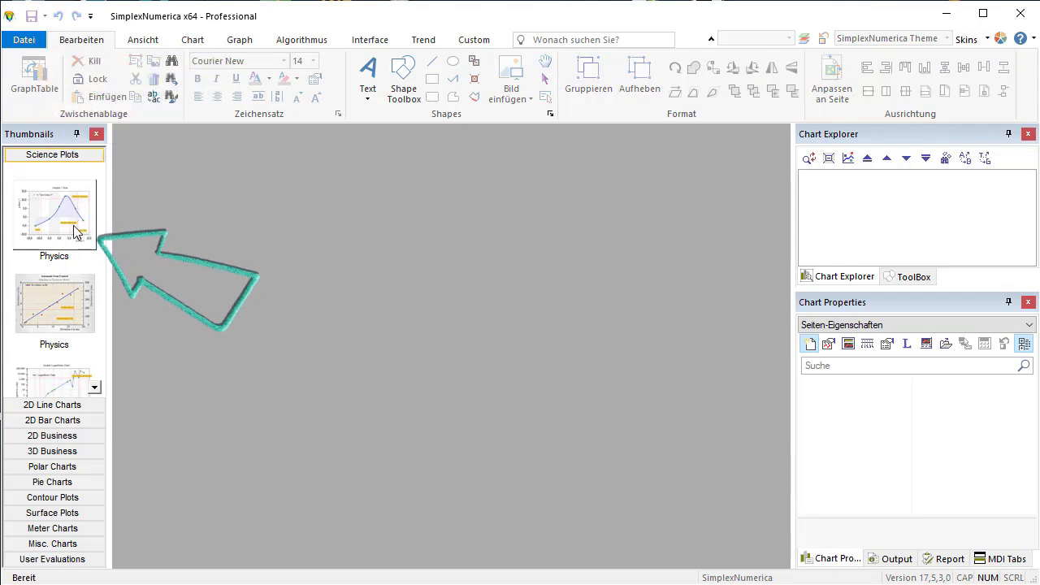
pyautogui.moveTo(76, 234); pyautogui.dragTo(304, 386)
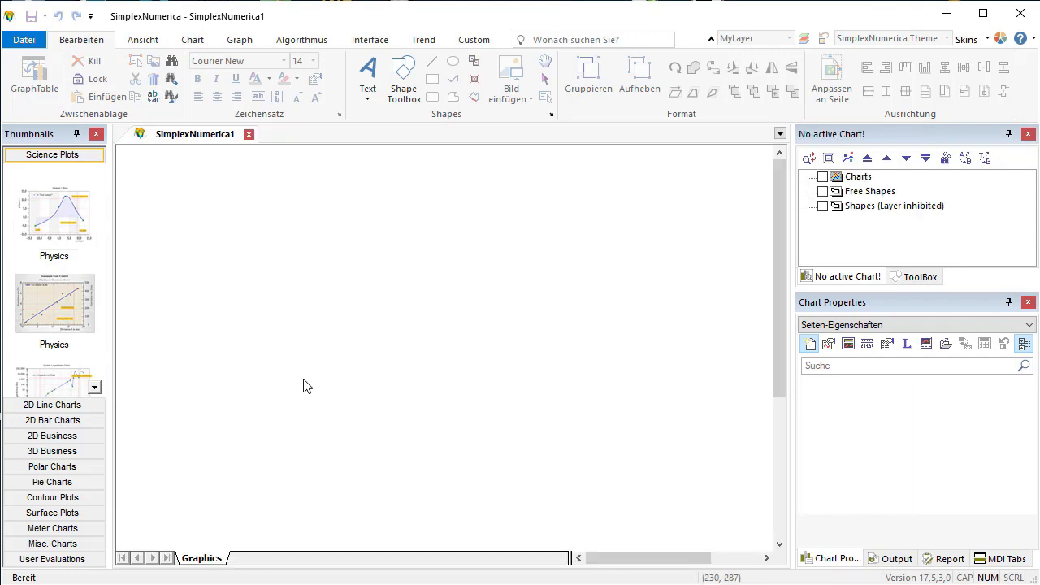
pyautogui.moveTo(344, 354); pyautogui.dragTo(370, 339)
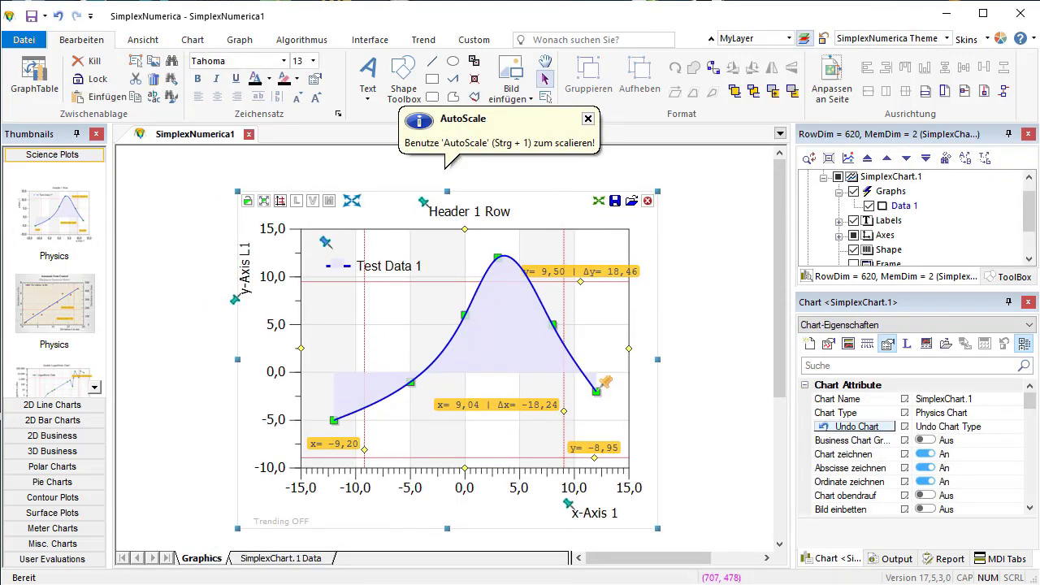
pyautogui.click(707, 295)
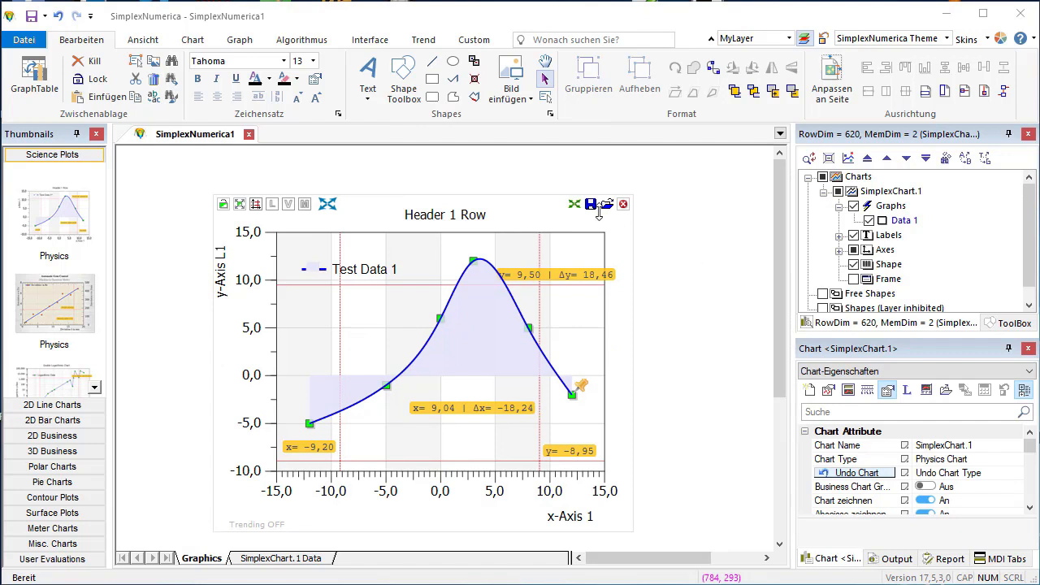
# - Close the SimplexNumerica1 document without saving and open the Start-up Dialog
pyautogui.click(249, 135)
pyautogui.click(527, 341)
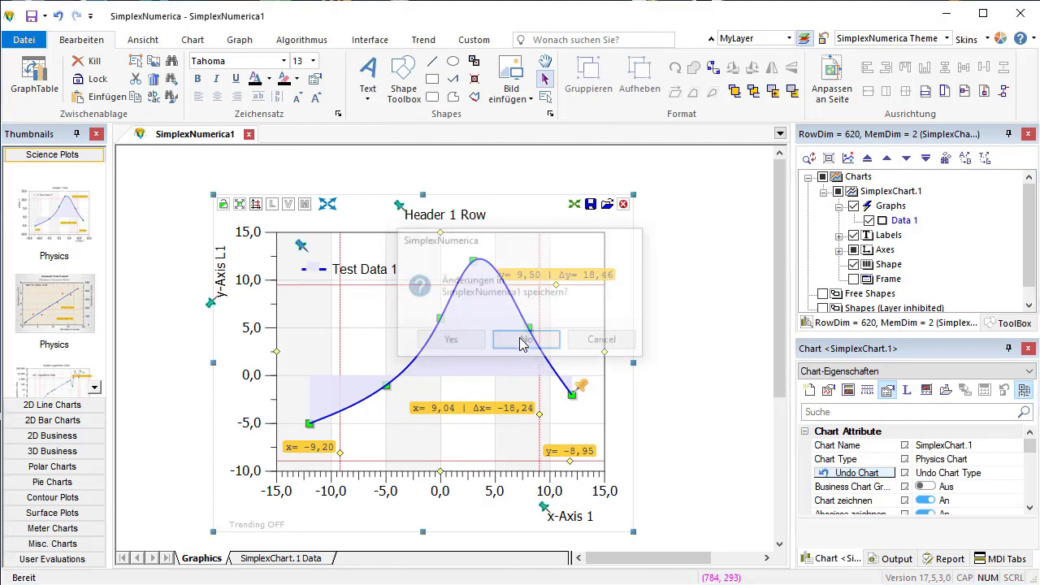
pyautogui.moveTo(793, 21); pyautogui.dragTo(671, 27)
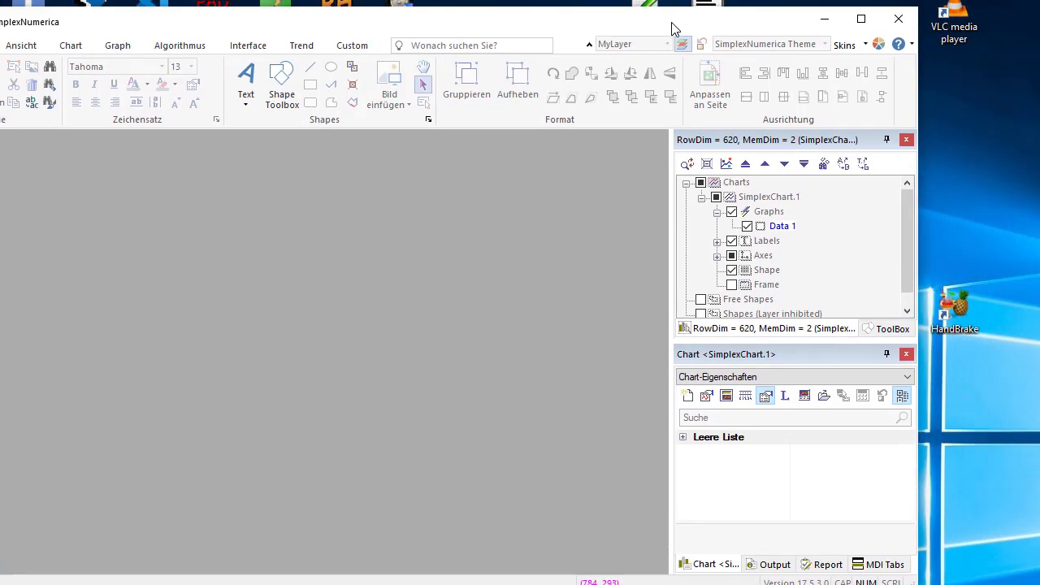
pyautogui.click(878, 47)
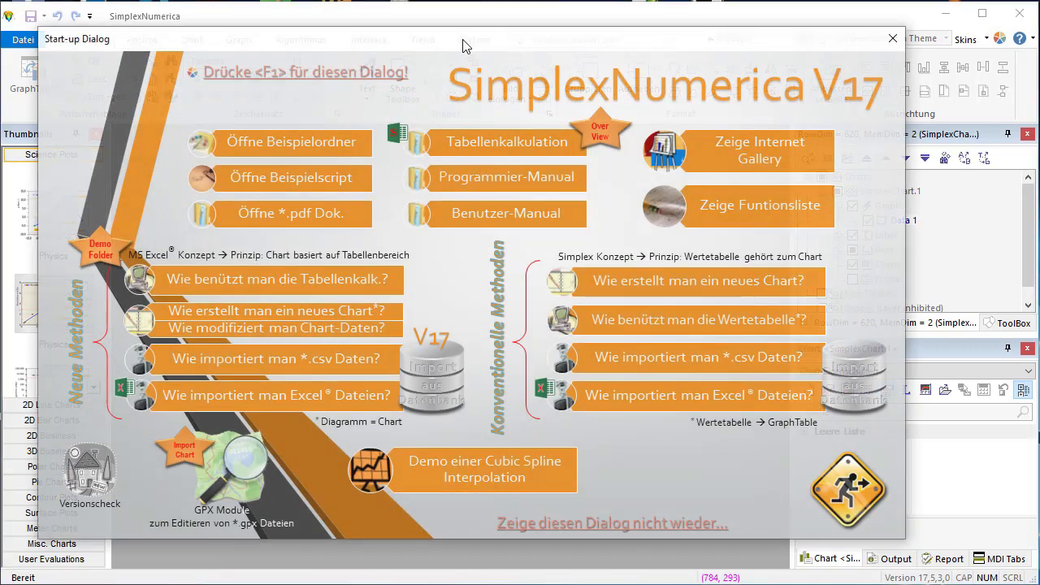
pyautogui.moveTo(469, 46); pyautogui.dragTo(508, 59)
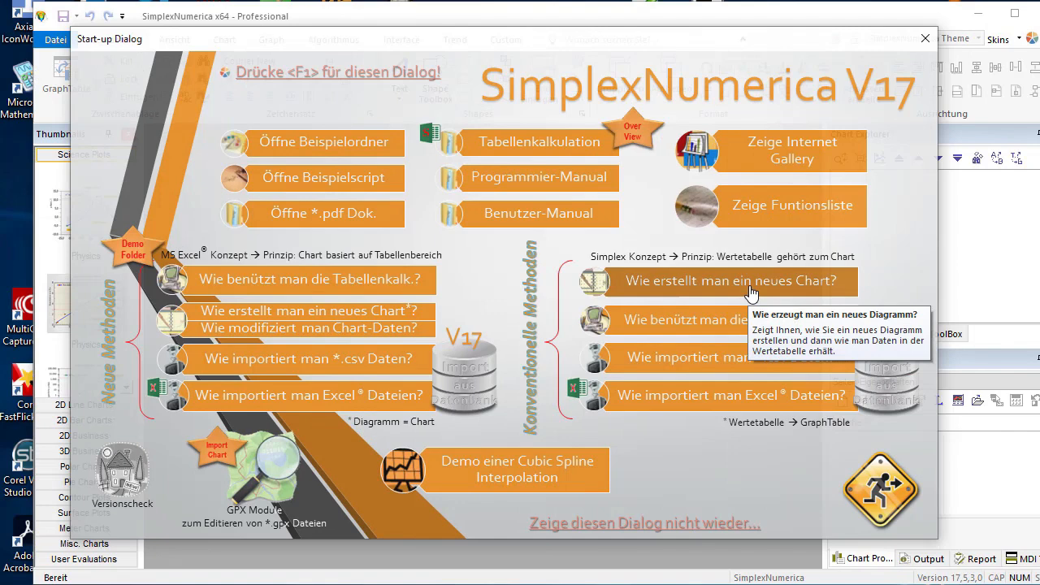
# - Start the conventional "Wie erstellt man ein neues Chart?" tutorial and create the topmost Physics chart, advancing to page 2
pyautogui.click(752, 295)
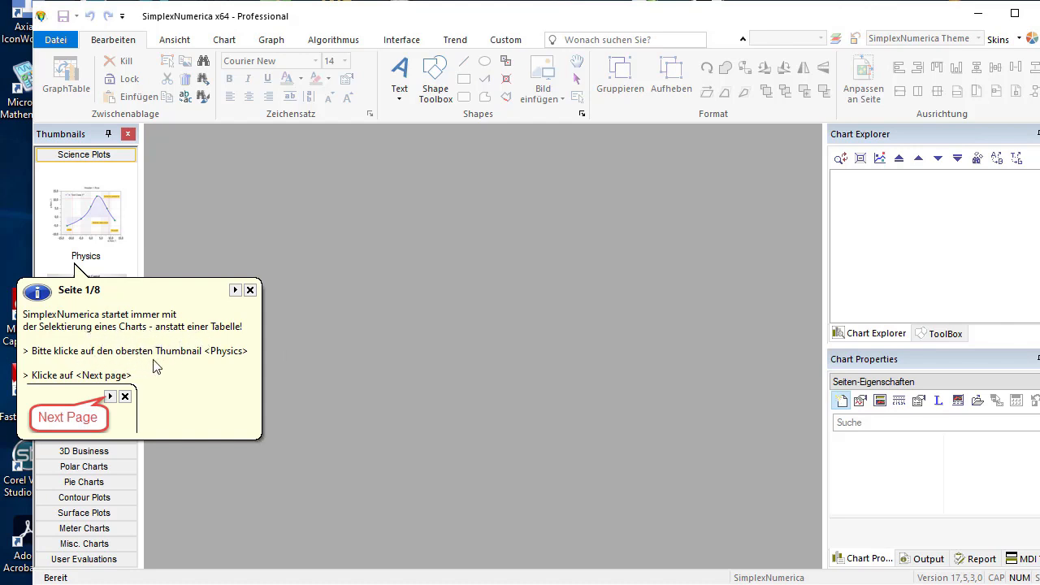
pyautogui.click(96, 237)
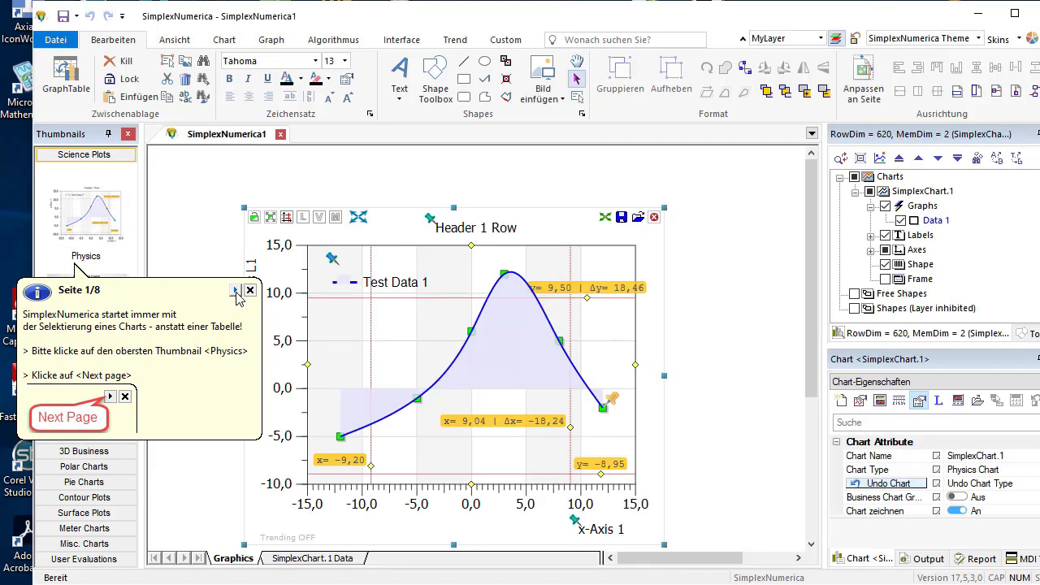
pyautogui.click(235, 291)
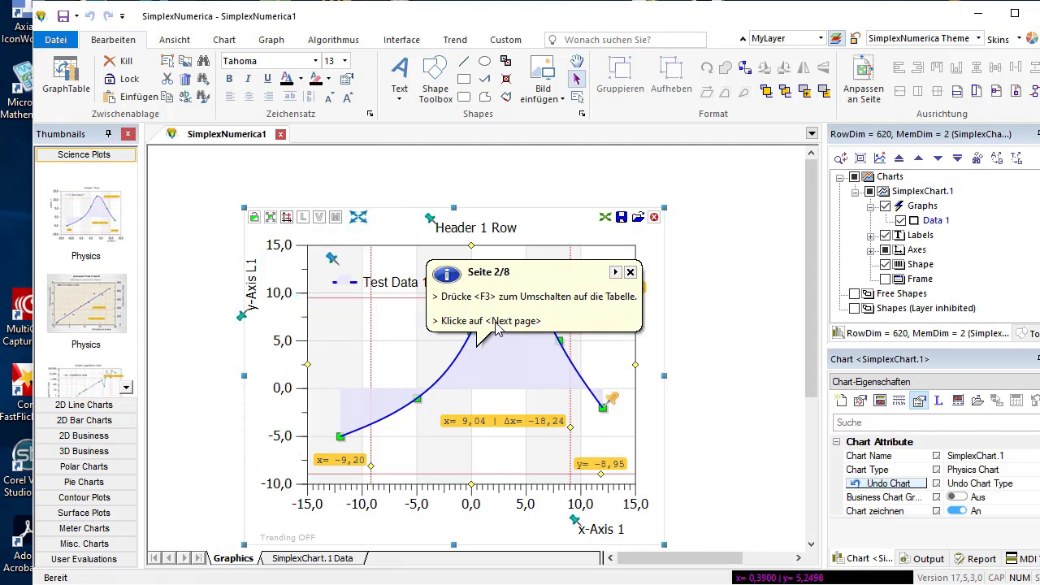
# - Switch to the chart's data table and, on tutorial page 3, show the z columns and hide them again
pyautogui.press('F3')
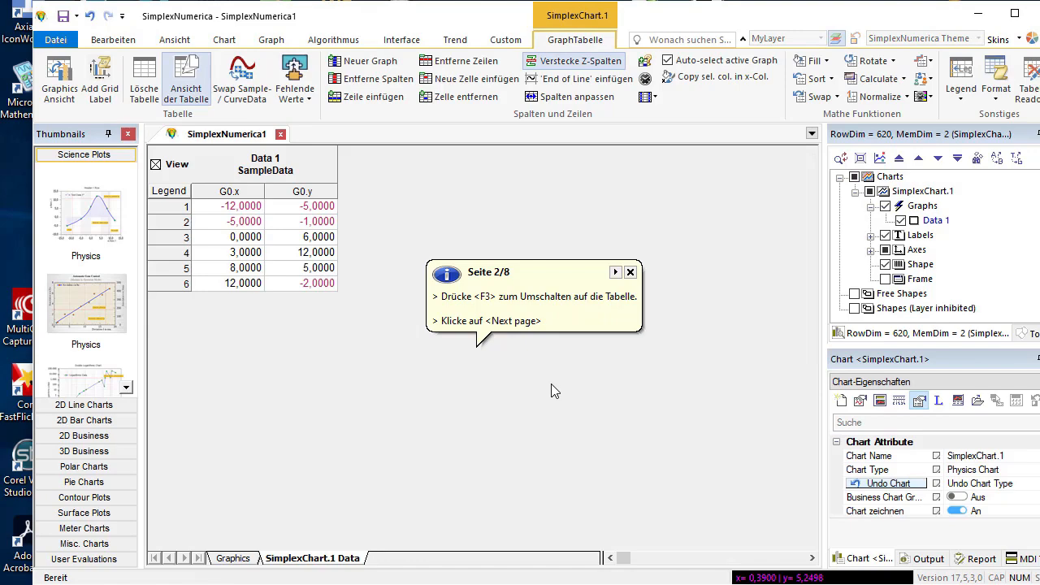
pyautogui.click(615, 272)
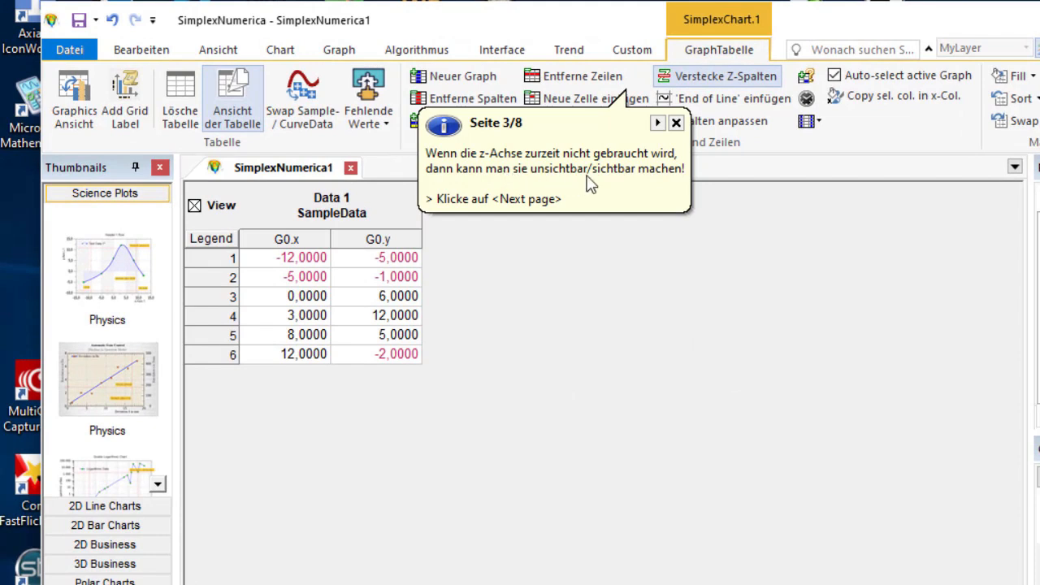
pyautogui.click(691, 79)
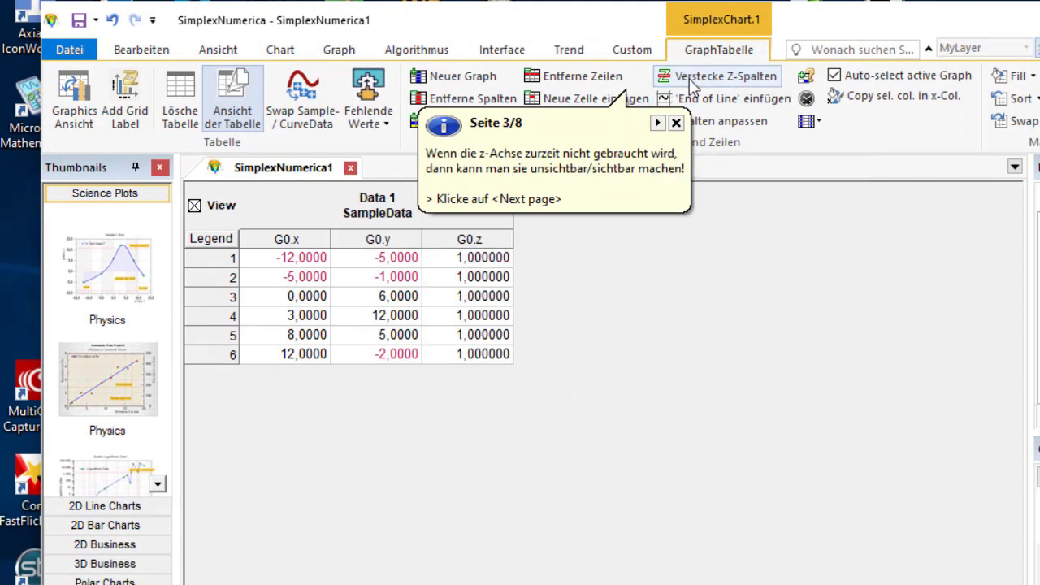
pyautogui.click(691, 82)
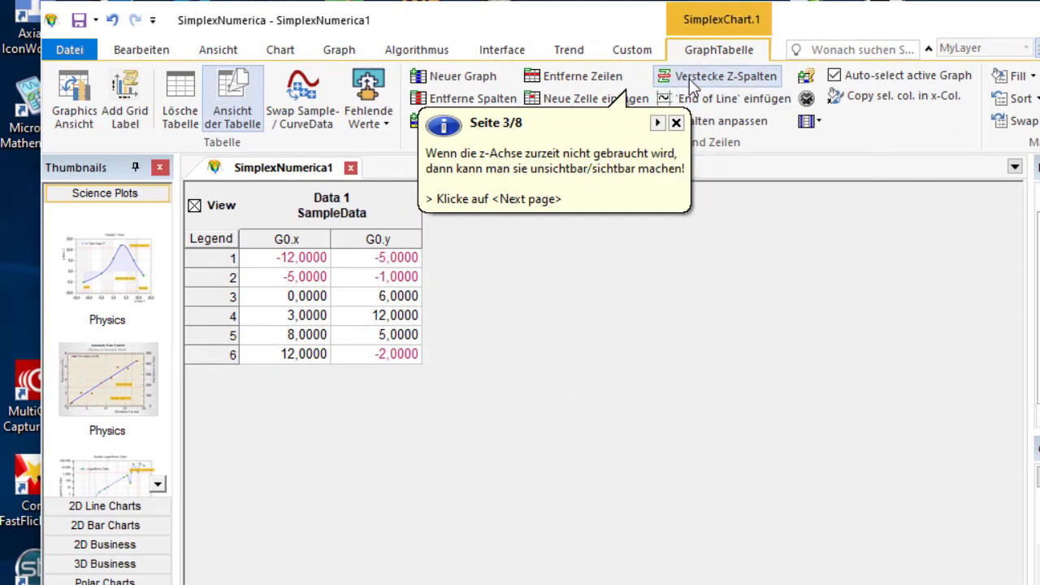
# - Show the z columns once more, hide them again, and advance the tutorial to page 4
pyautogui.click(690, 82)
pyautogui.click(690, 82)
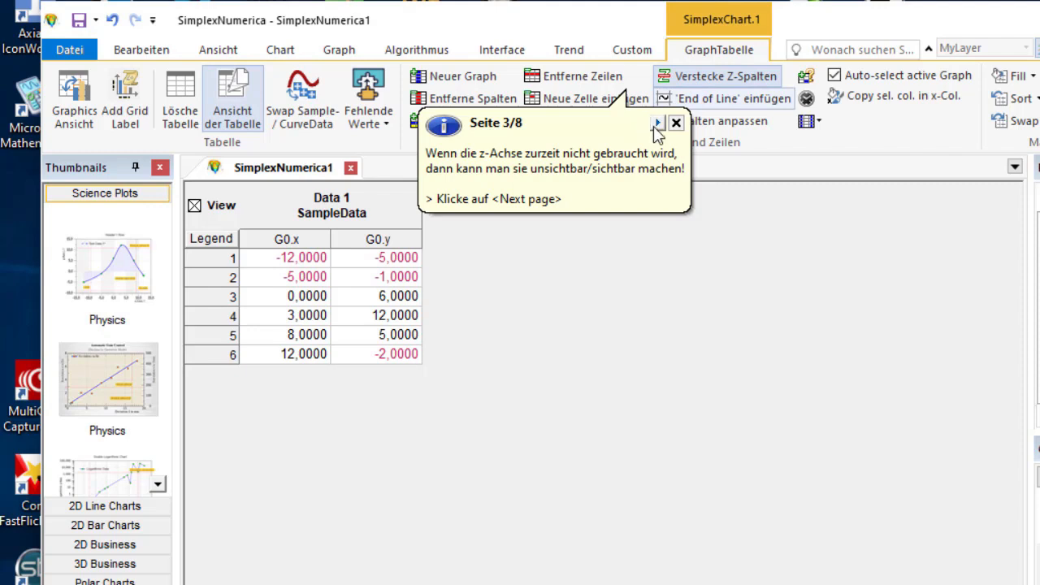
pyautogui.click(658, 123)
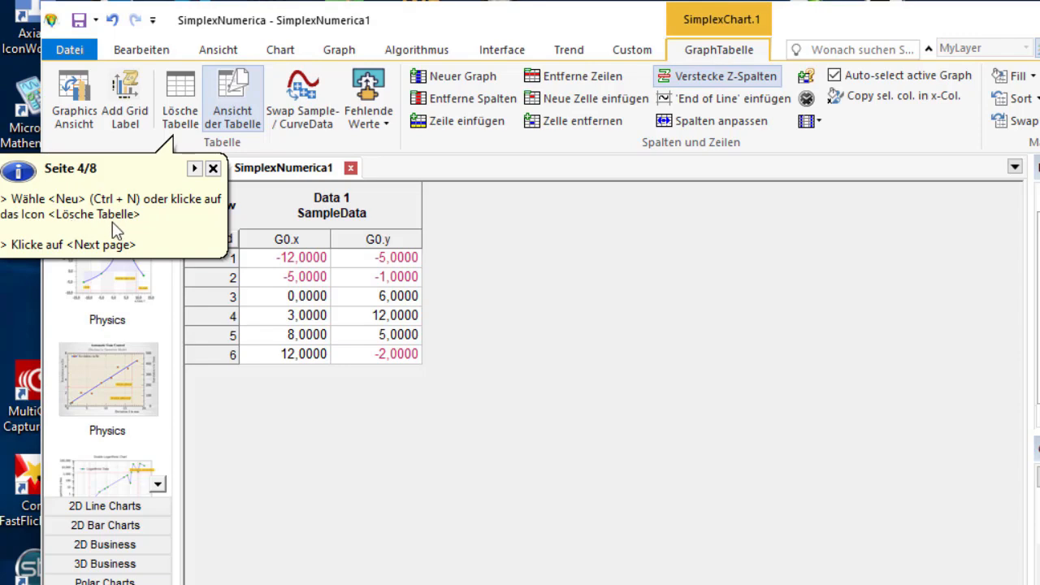
# - Clear the chart's data table as page 4 instructs and advance the tutorial to page 6
pyautogui.click(180, 114)
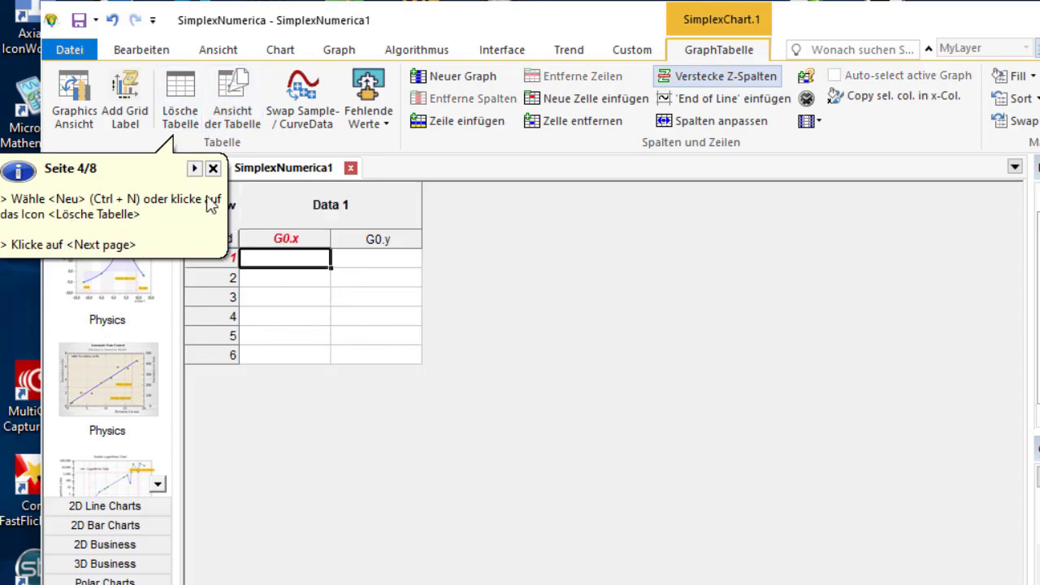
pyautogui.click(194, 169)
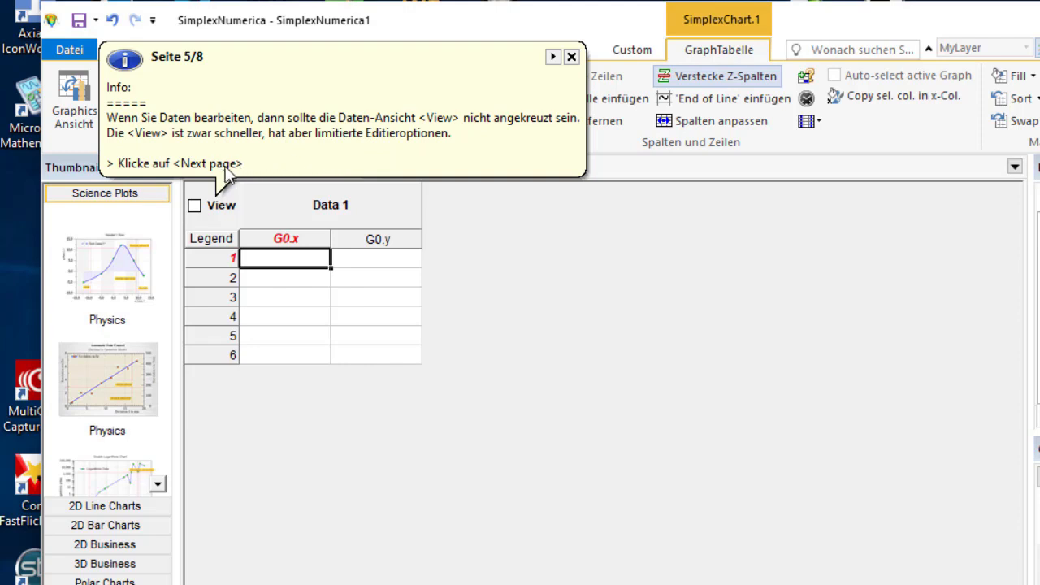
pyautogui.click(553, 56)
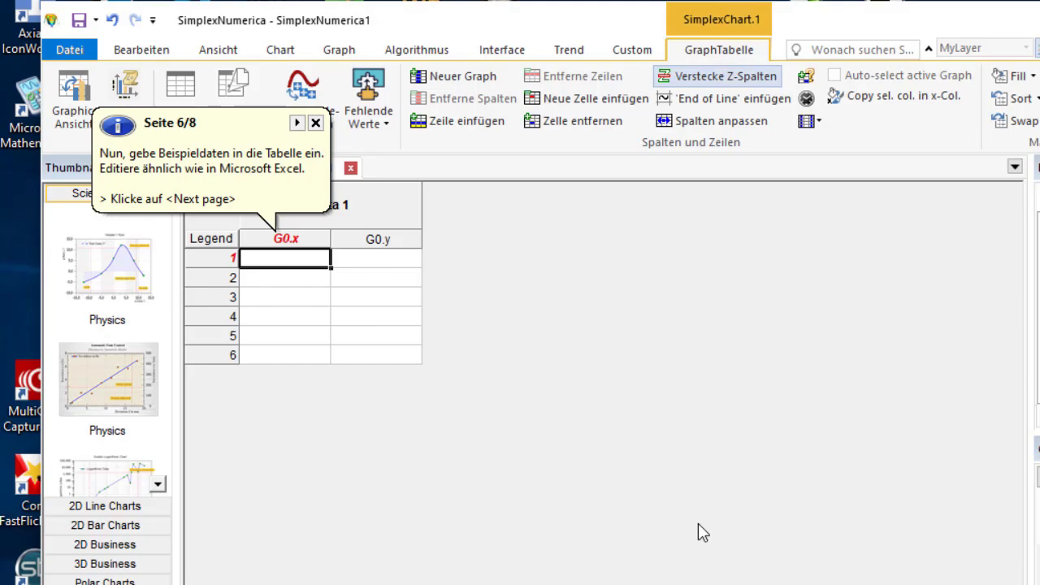
# - Fill the table with sample data, starting with 2 in the first G0.x cell, and return to the graphics view
pyautogui.write('2')
pyautogui.press('Return')
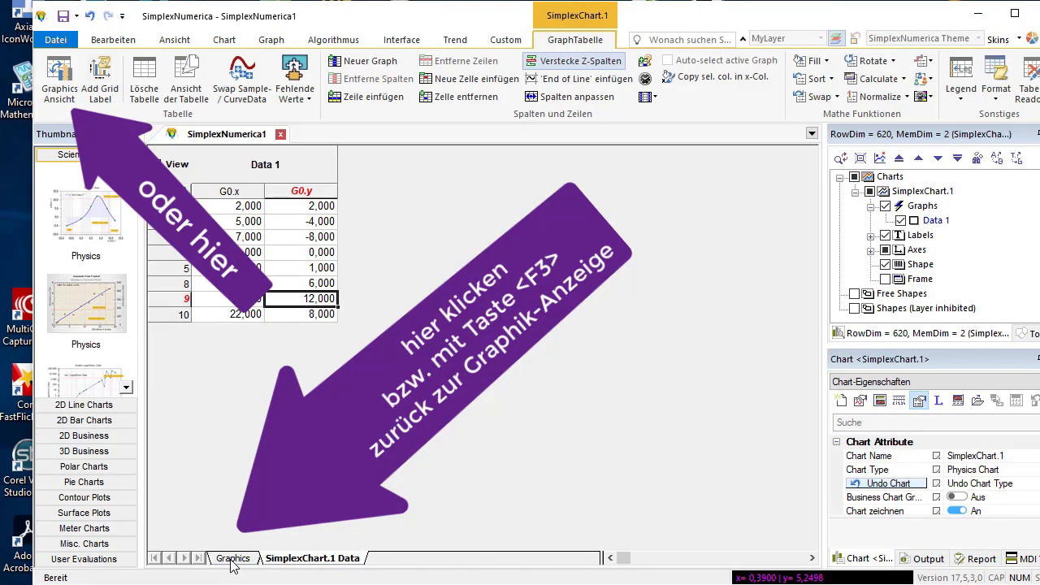
pyautogui.click(232, 560)
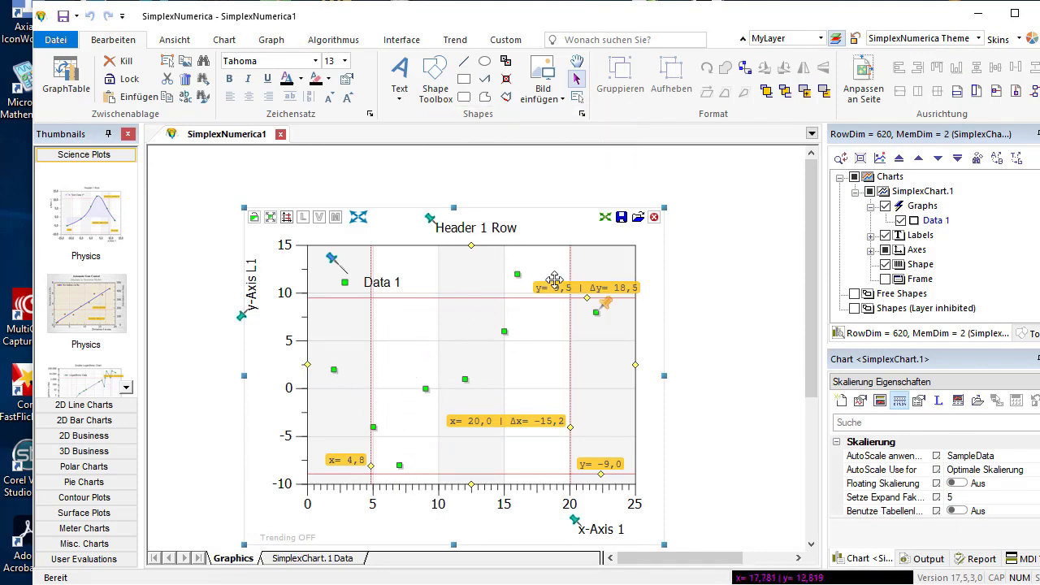
# - Move the two horizontal and two vertical cursor lines out of the chart's plot area
pyautogui.moveTo(588, 301)
pyautogui.mouseDown()
pyautogui.moveTo(560, 337)
pyautogui.moveTo(560, 238)
pyautogui.mouseUp()
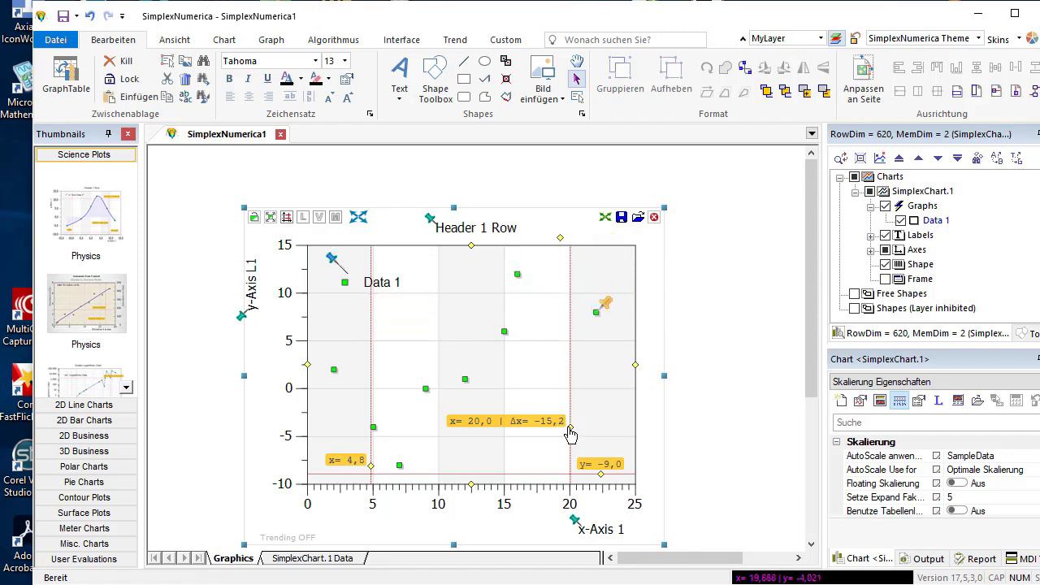
pyautogui.moveTo(575, 432); pyautogui.dragTo(649, 431)
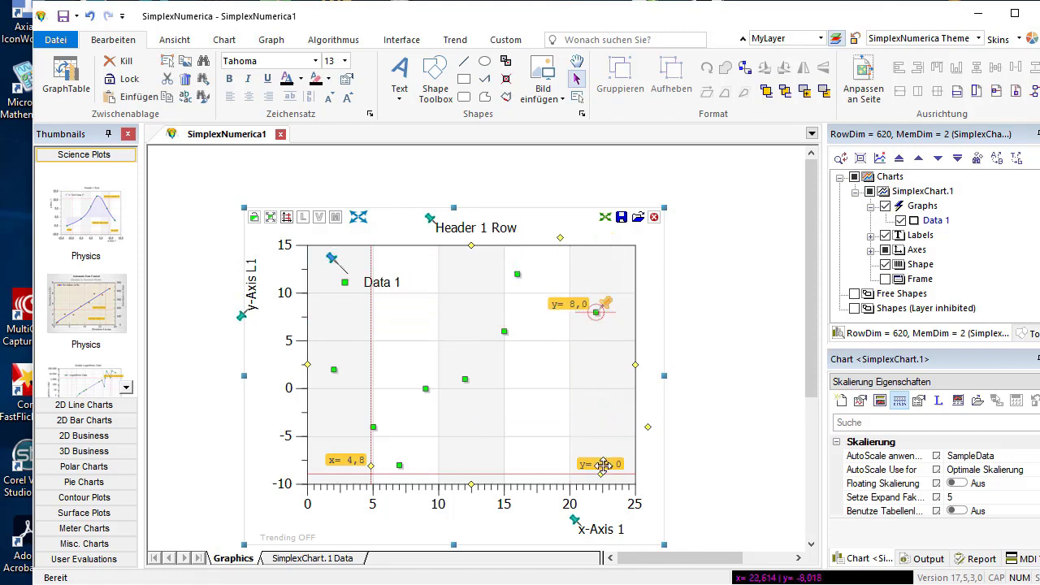
pyautogui.moveTo(602, 479)
pyautogui.mouseDown()
pyautogui.moveTo(534, 499)
pyautogui.moveTo(531, 515)
pyautogui.mouseUp()
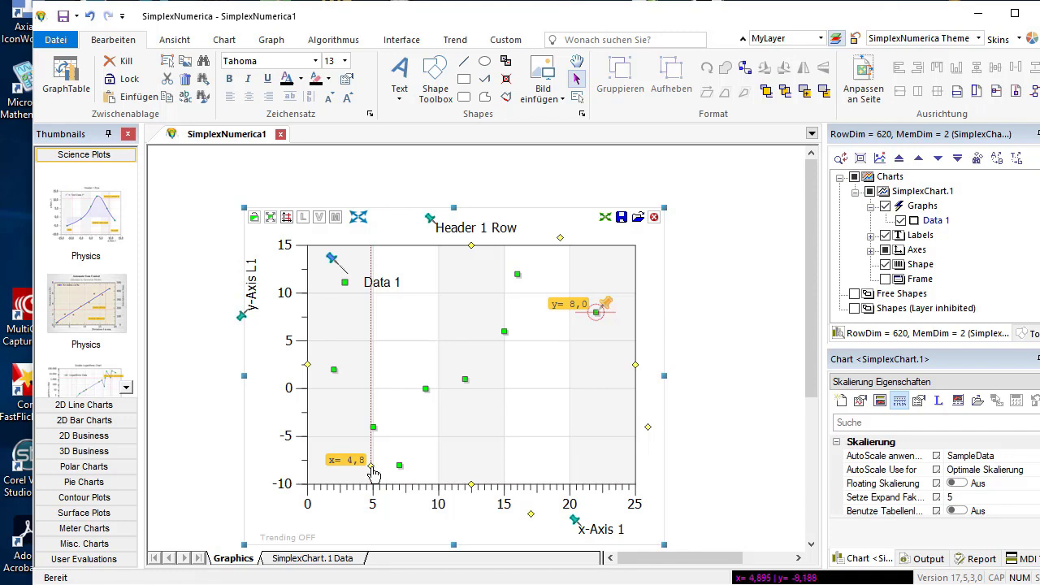
pyautogui.moveTo(373, 472); pyautogui.dragTo(277, 464)
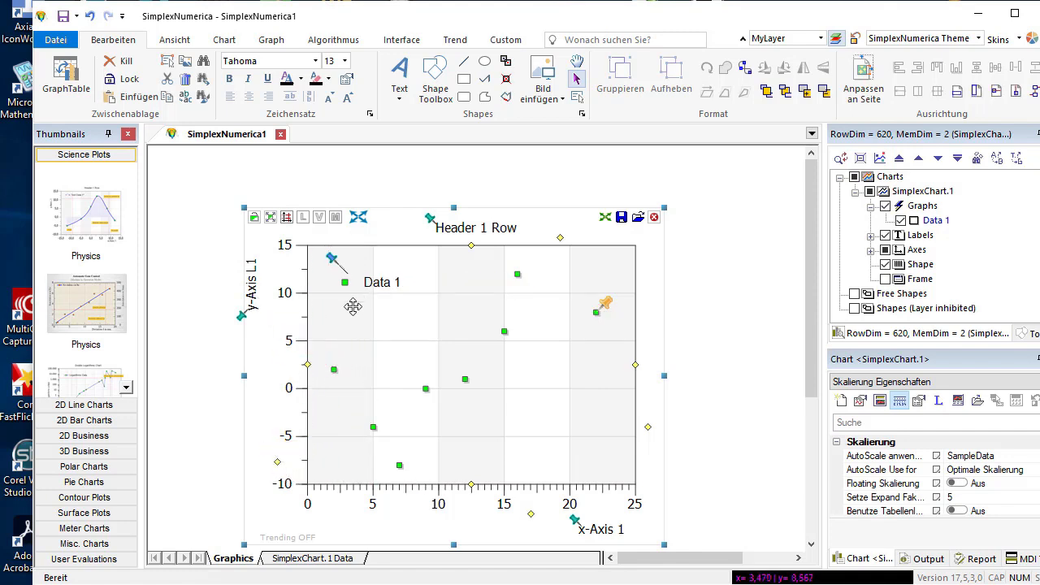
# - Move the chart up and to the left on the page and lock it against movement
pyautogui.moveTo(346, 299); pyautogui.dragTo(313, 282)
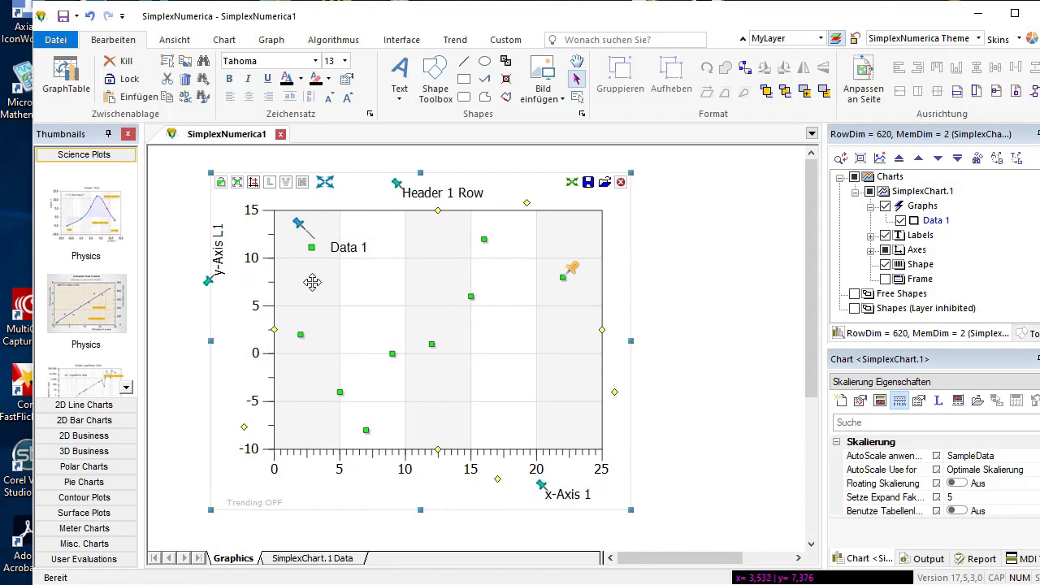
pyautogui.click(129, 81)
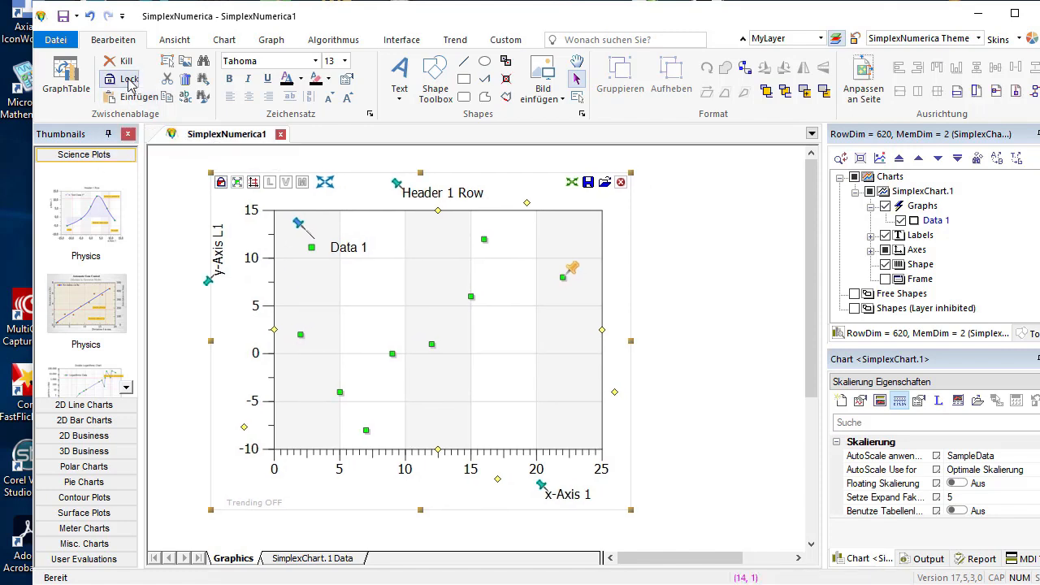
pyautogui.click(342, 300)
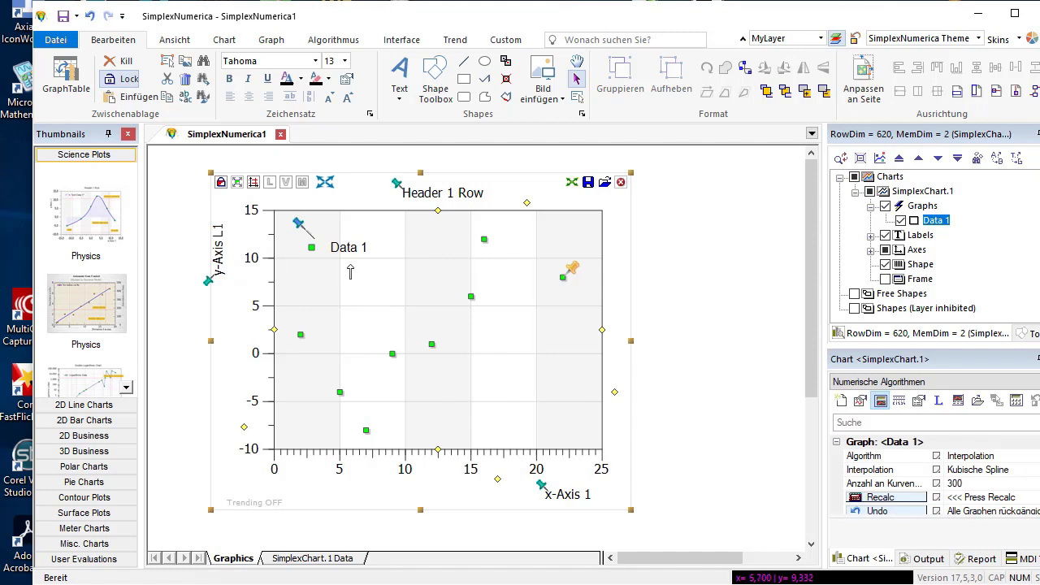
# - Show the polygon connecting the Data 1 markers and widen the chart by extending its right edge
pyautogui.click(272, 40)
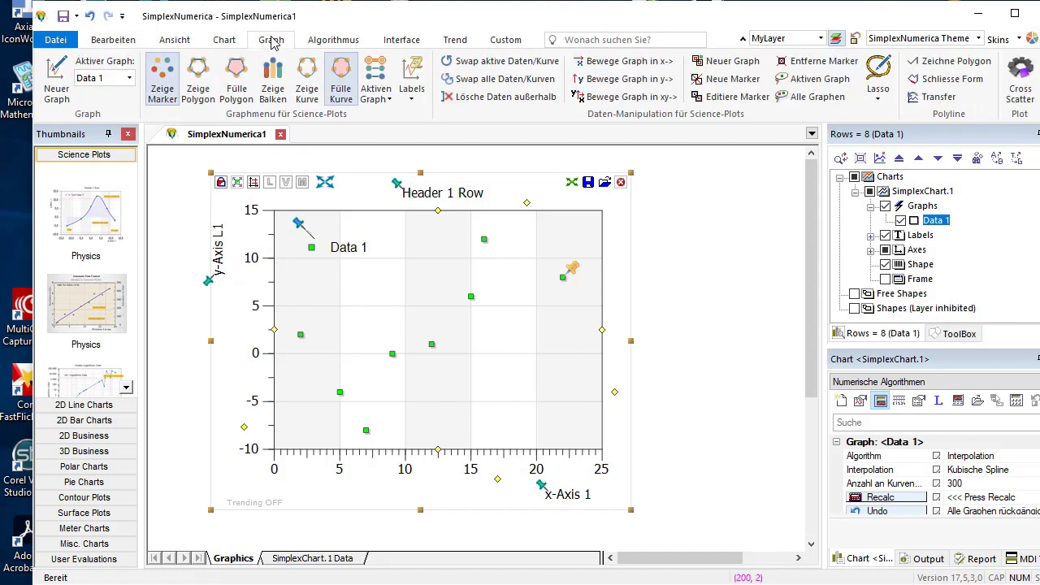
pyautogui.click(203, 106)
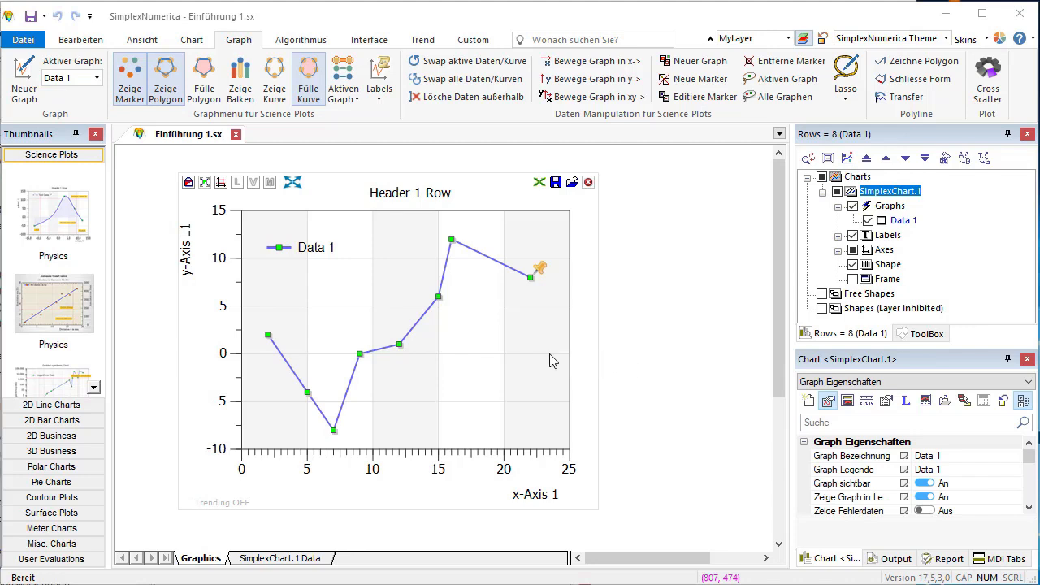
pyautogui.click(550, 361)
pyautogui.moveTo(598, 342); pyautogui.dragTo(721, 343)
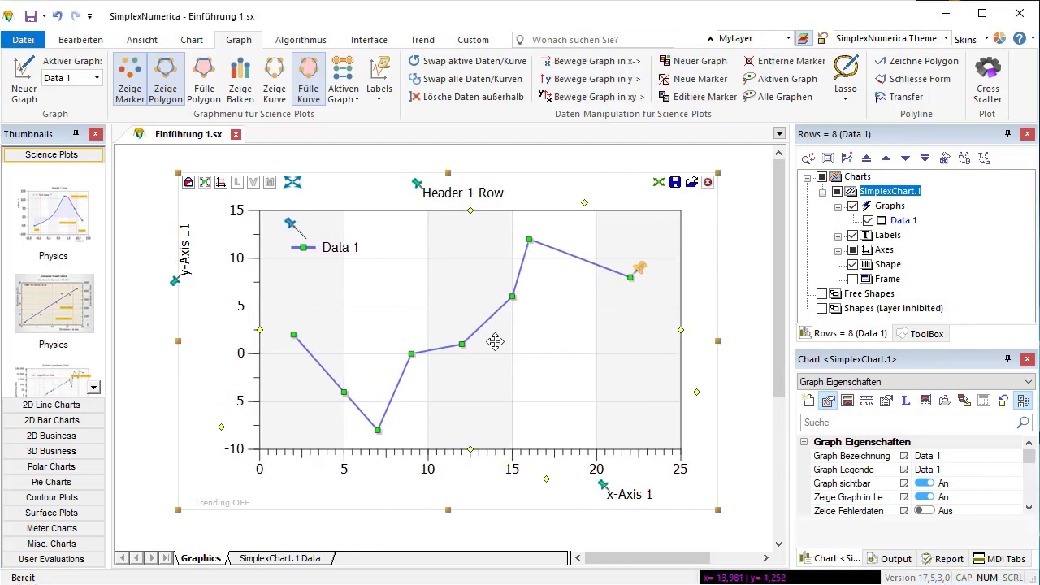
# - Approximate Data 1 with a recalculated B-Spline curve and turn off the curve's fill
pyautogui.click(293, 42)
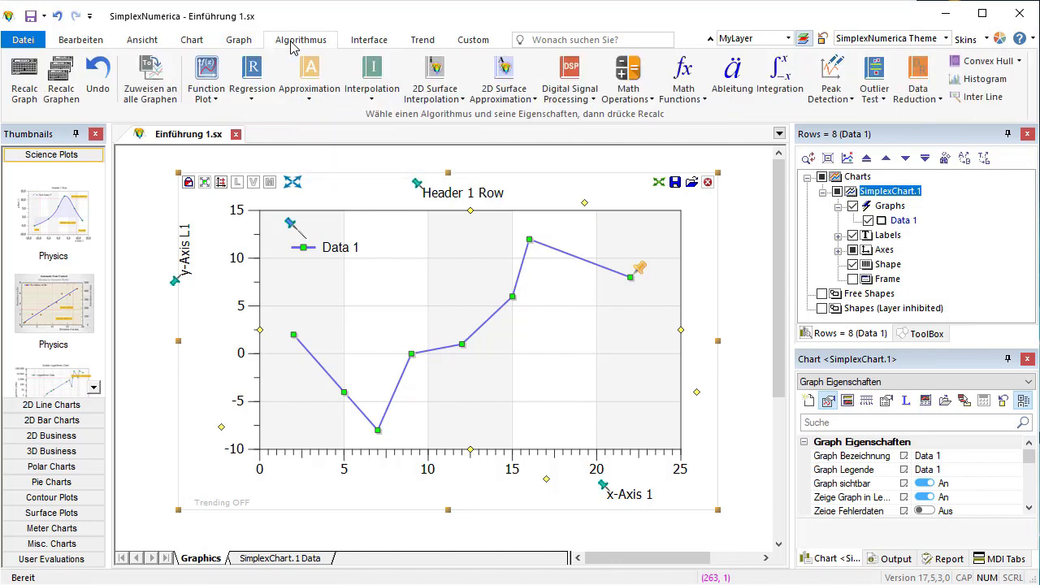
pyautogui.click(314, 100)
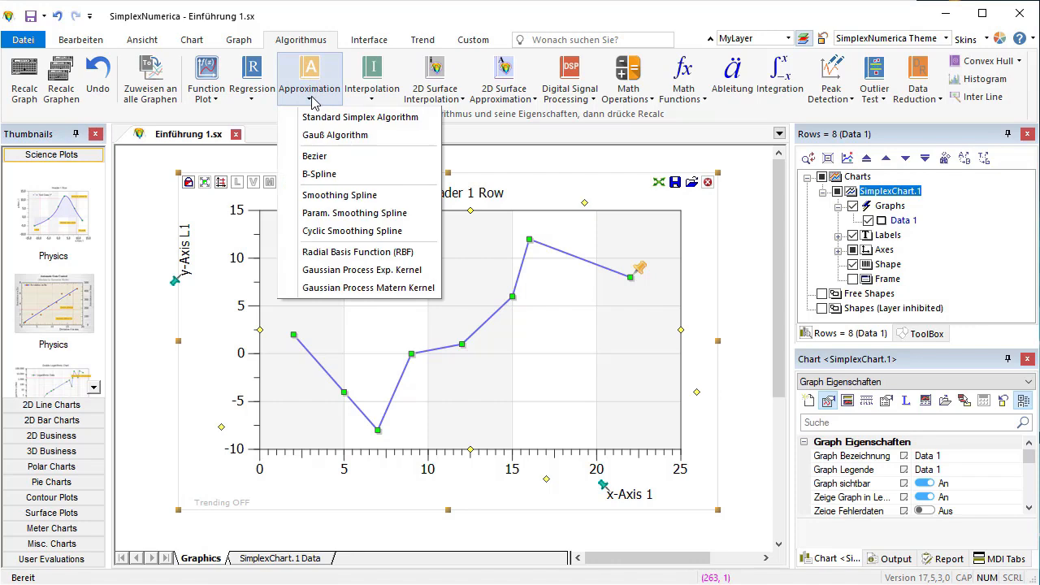
pyautogui.click(359, 180)
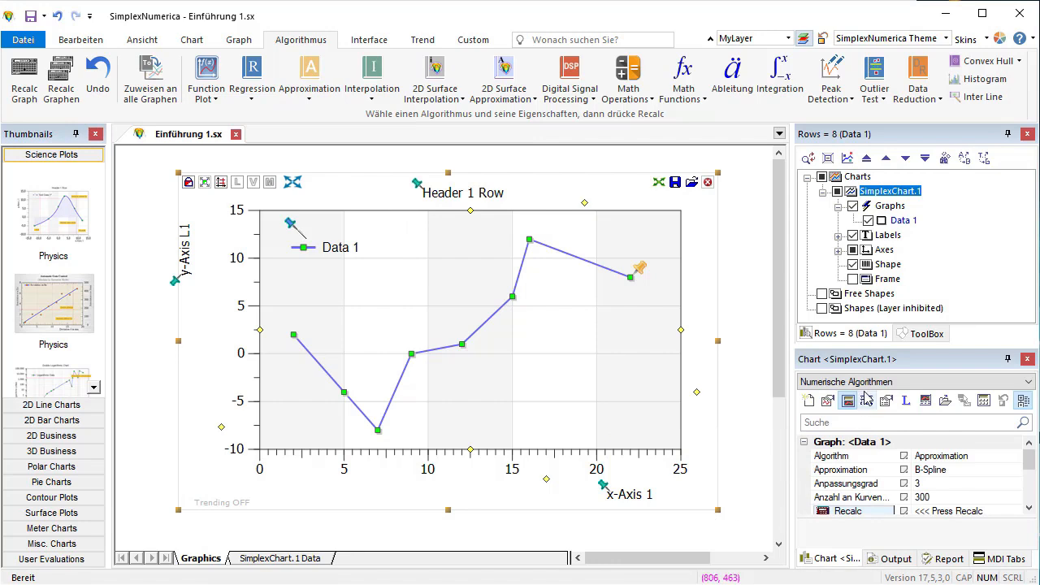
pyautogui.moveTo(878, 352); pyautogui.dragTo(876, 288)
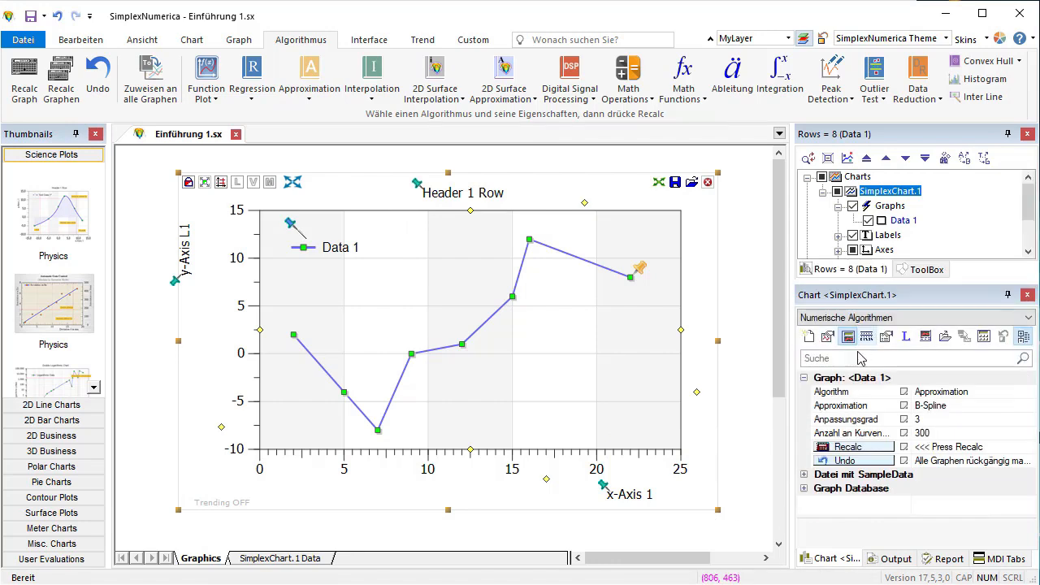
pyautogui.click(859, 452)
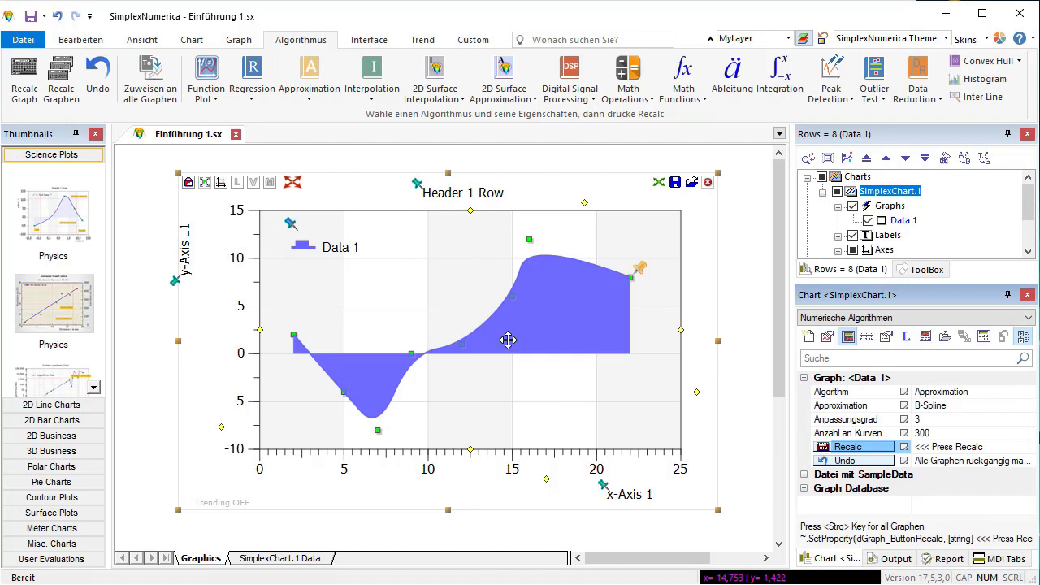
pyautogui.click(235, 43)
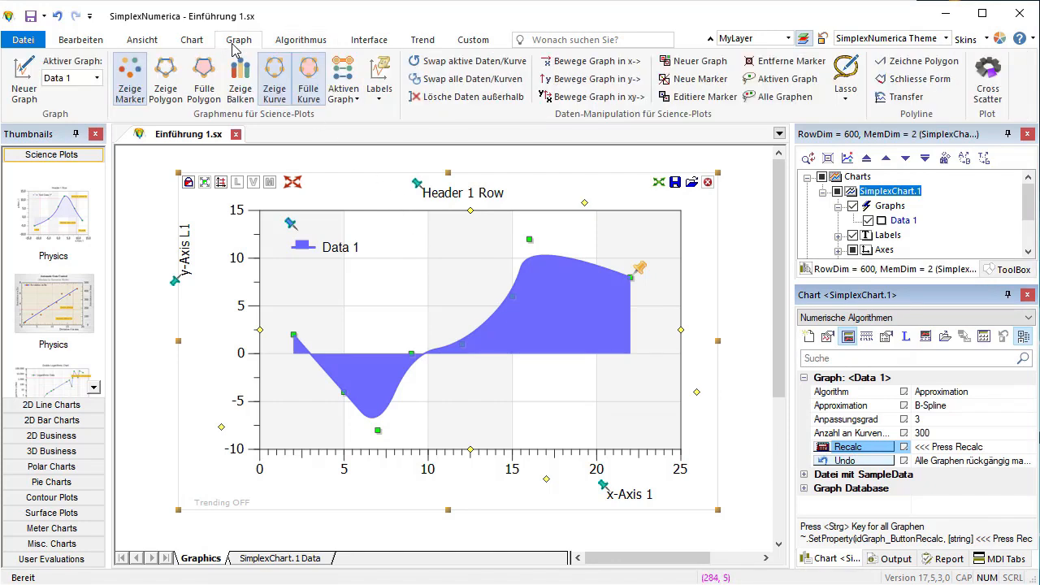
pyautogui.click(307, 94)
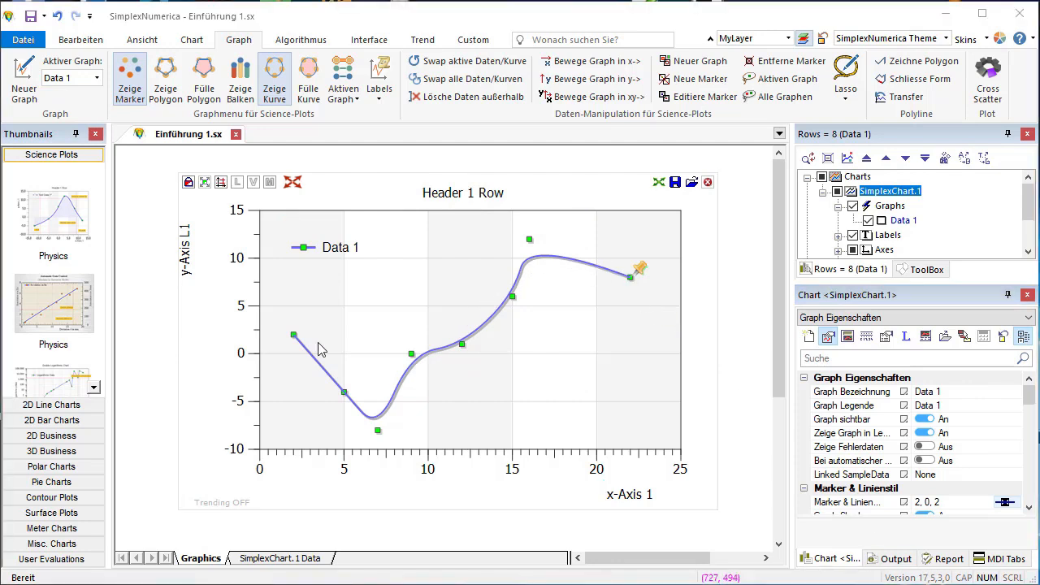
# - Save the evaluation over the existing Einführung 1.sx file in the Evaluations folder and close the document
pyautogui.rightClick(195, 142)
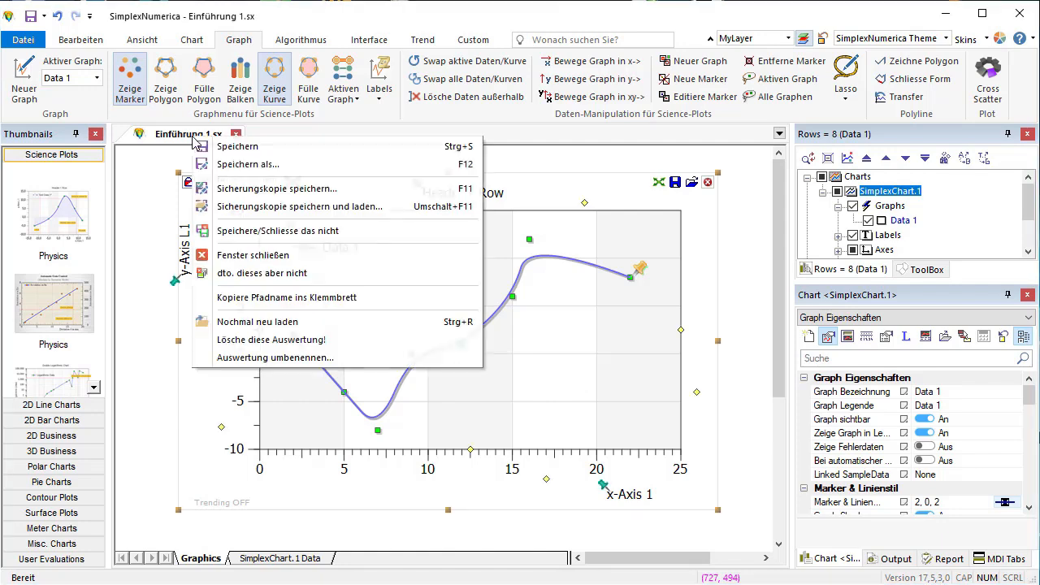
pyautogui.click(258, 168)
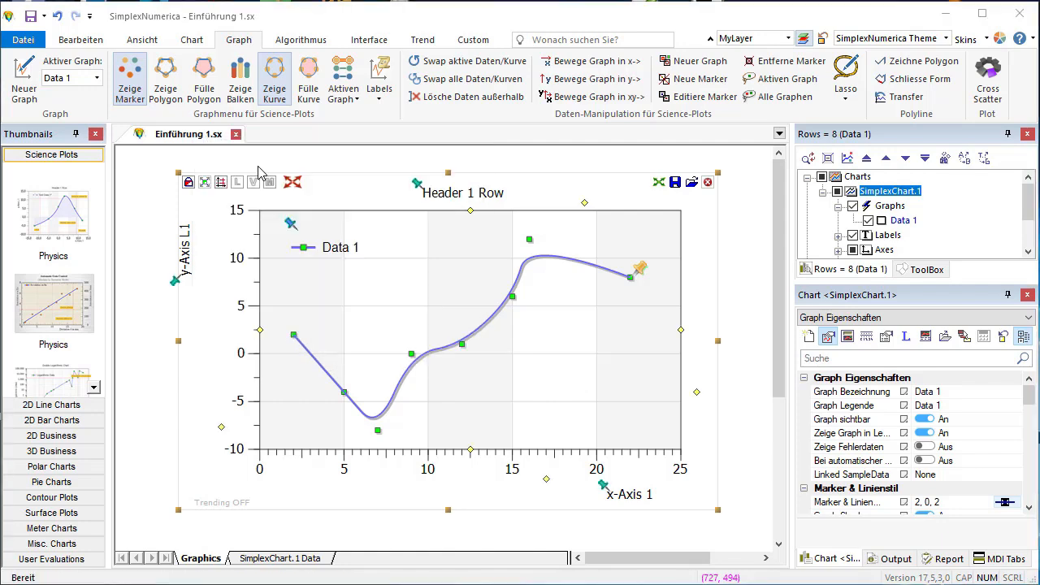
pyautogui.click(416, 208)
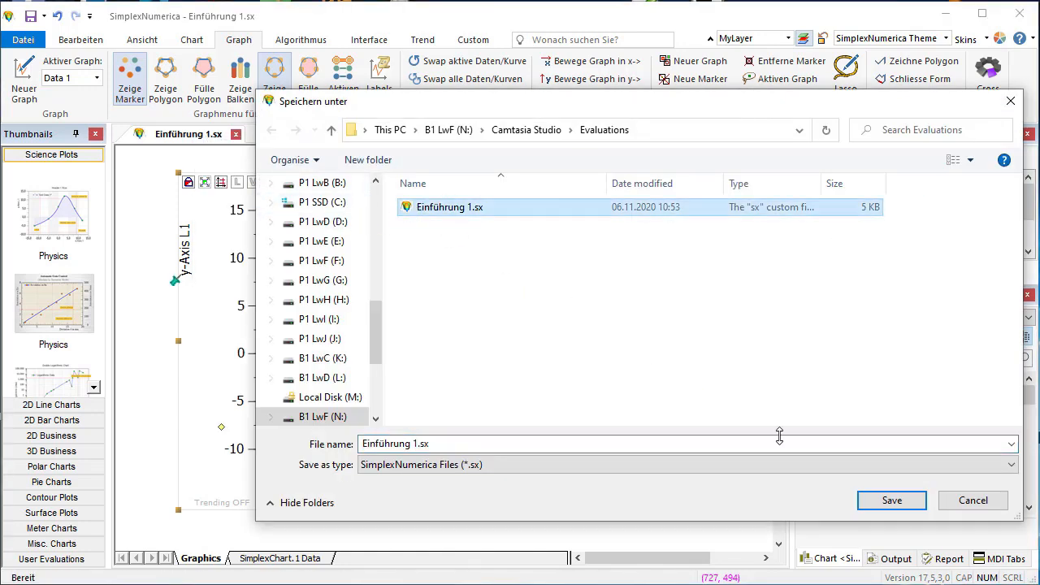
pyautogui.click(889, 499)
pyautogui.click(569, 416)
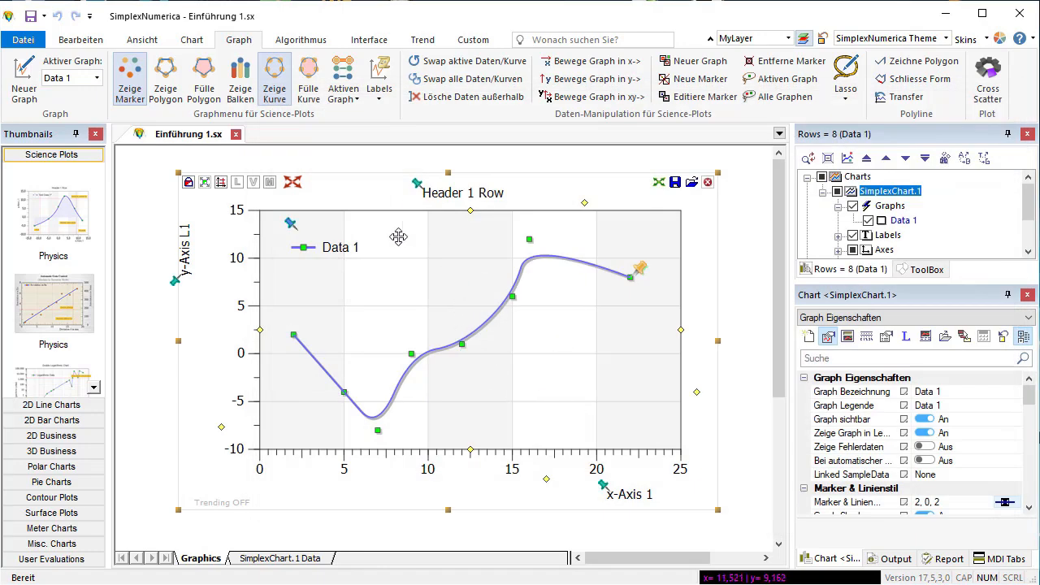
pyautogui.click(236, 134)
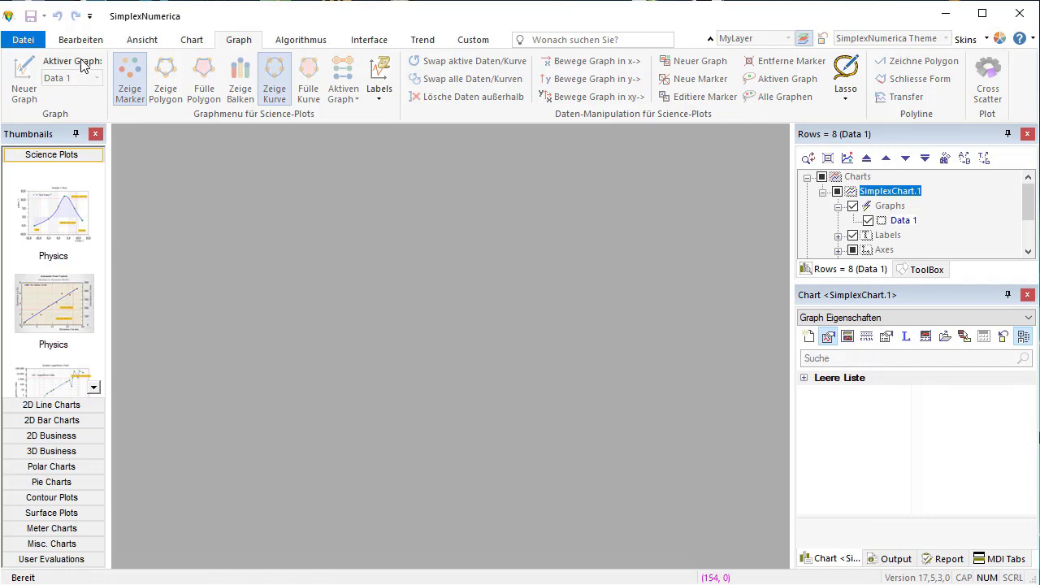
# - Create a new spreadsheet workbook with "Neue Tabellenkalkulation"
pyautogui.click(33, 41)
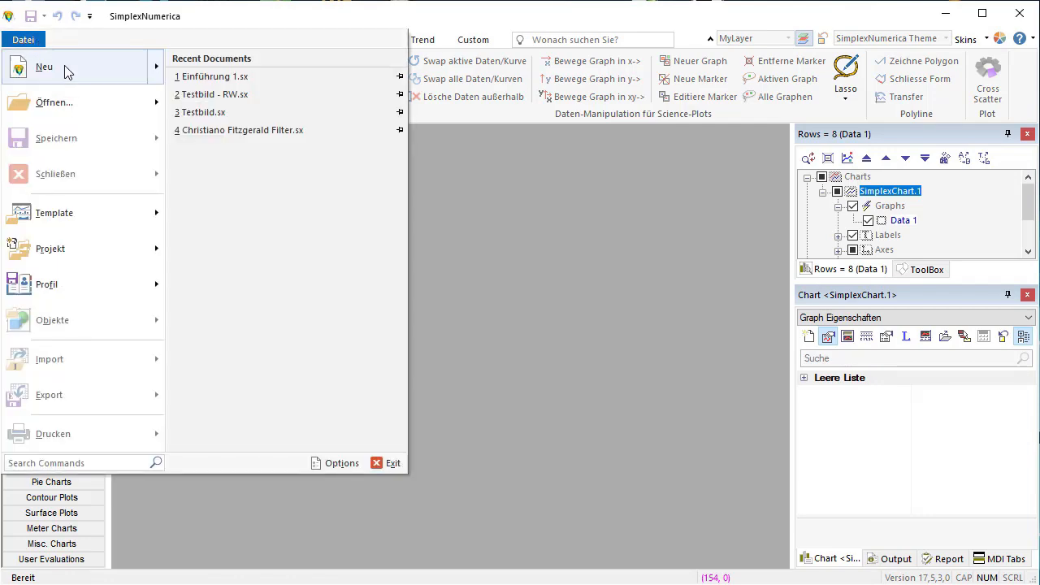
pyautogui.moveTo(68, 72)
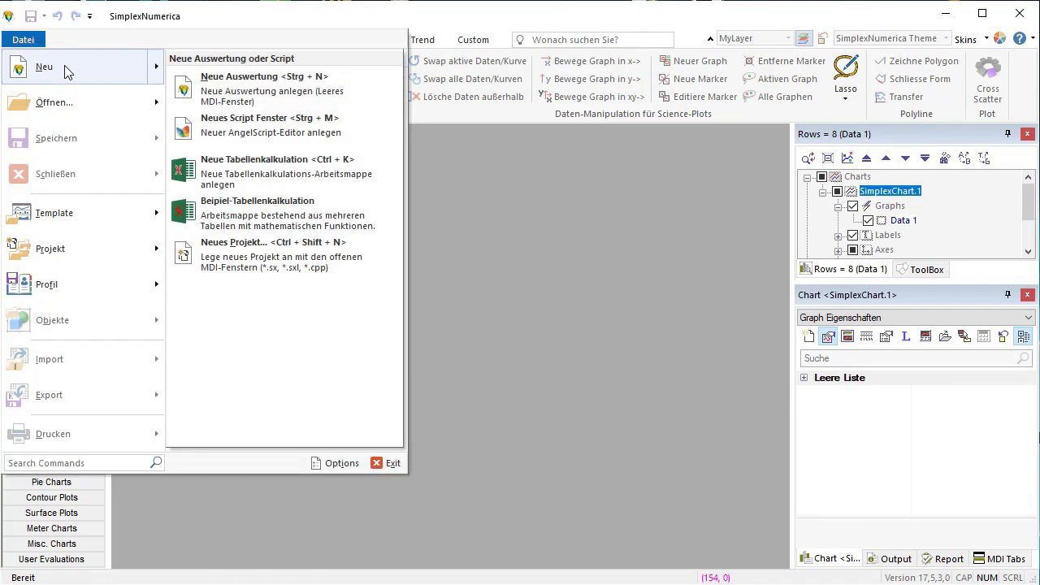
pyautogui.click(319, 190)
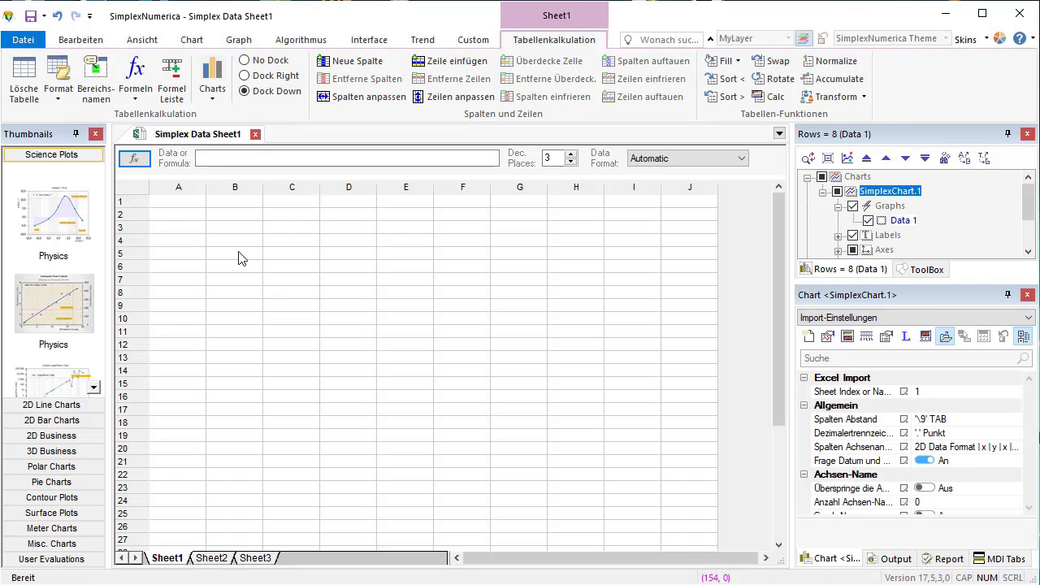
# - Enter 2, 4, 12, 15 and 22 down cells B4 to B8 of Sheet1
pyautogui.scroll(1, 322, 305)
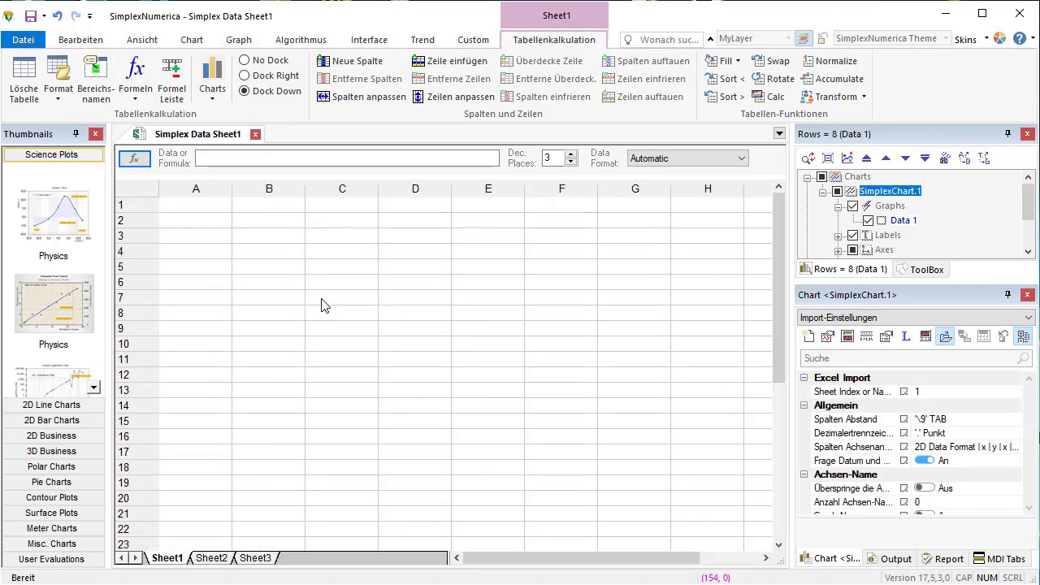
pyautogui.click(273, 252)
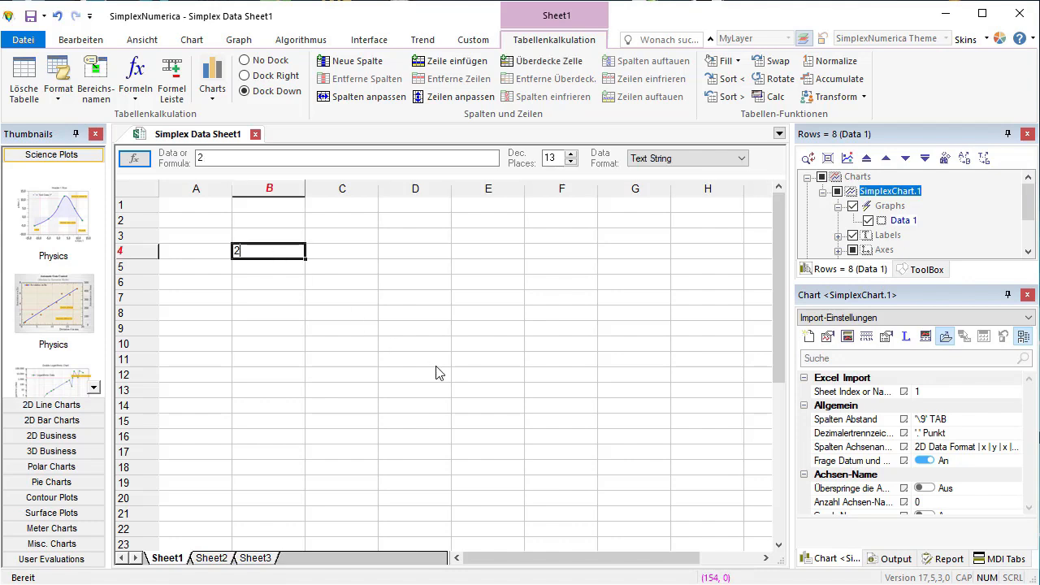
pyautogui.press('Return')
pyautogui.press('Return')
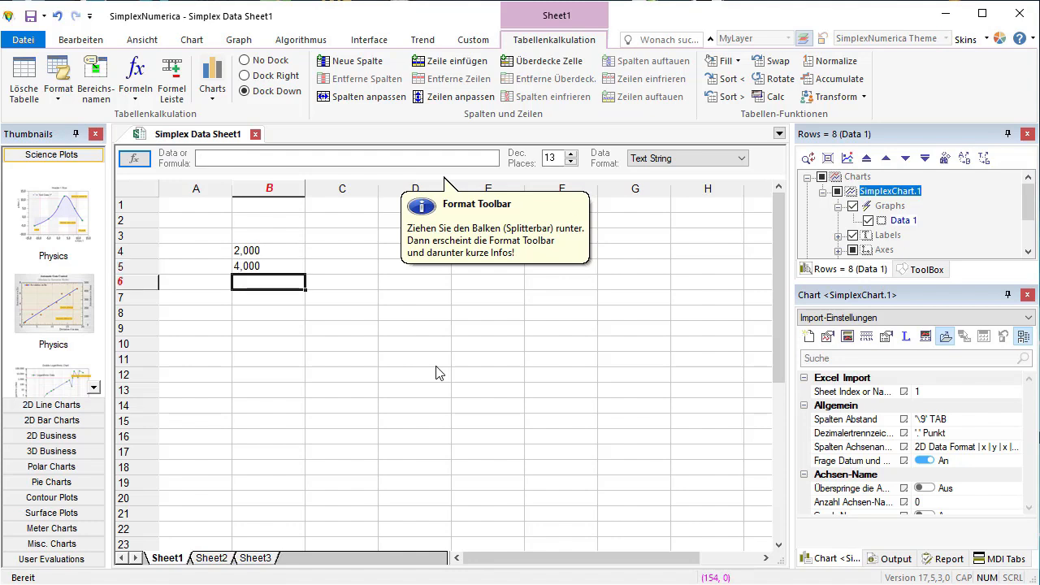
pyautogui.write('12')
pyautogui.press('Return')
pyautogui.write('15')
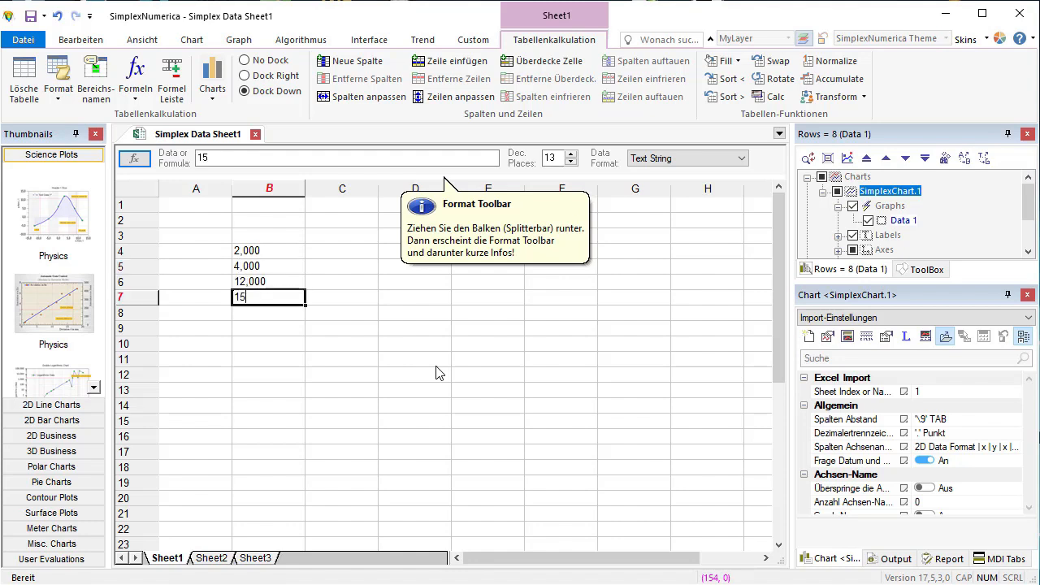
# - Enter -3, -2, 0, 5 and 8 down cells C4 to C8
pyautogui.press('Return')
pyautogui.write('22')
pyautogui.press('Tab')
pyautogui.press('Up')
pyautogui.press('Up')
pyautogui.press('Up')
pyautogui.press('Up')
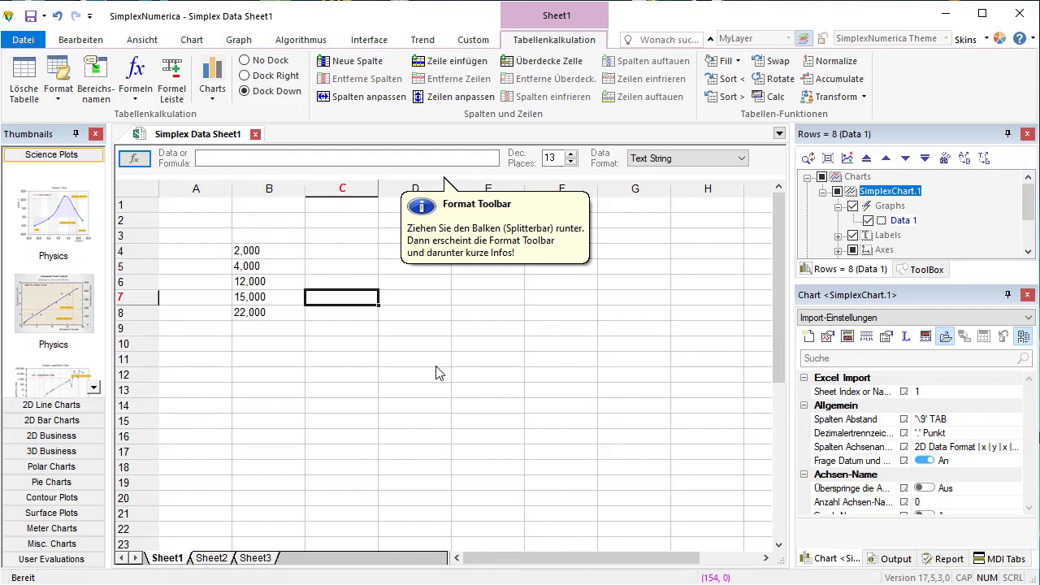
pyautogui.write('-3')
pyautogui.press('Return')
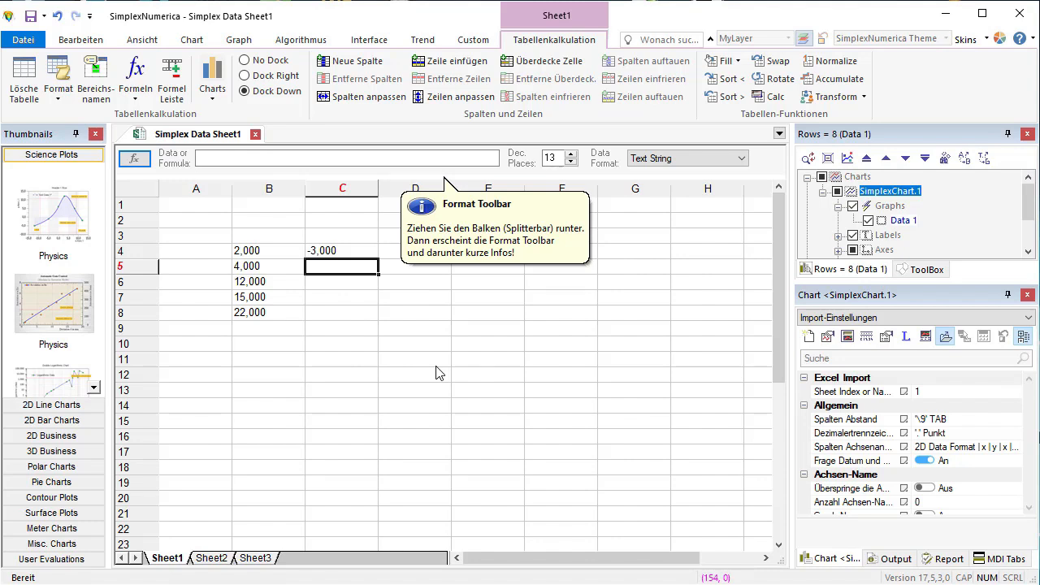
pyautogui.write('-2')
pyautogui.press('Return')
pyautogui.write('0')
pyautogui.press('Return')
pyautogui.write('5')
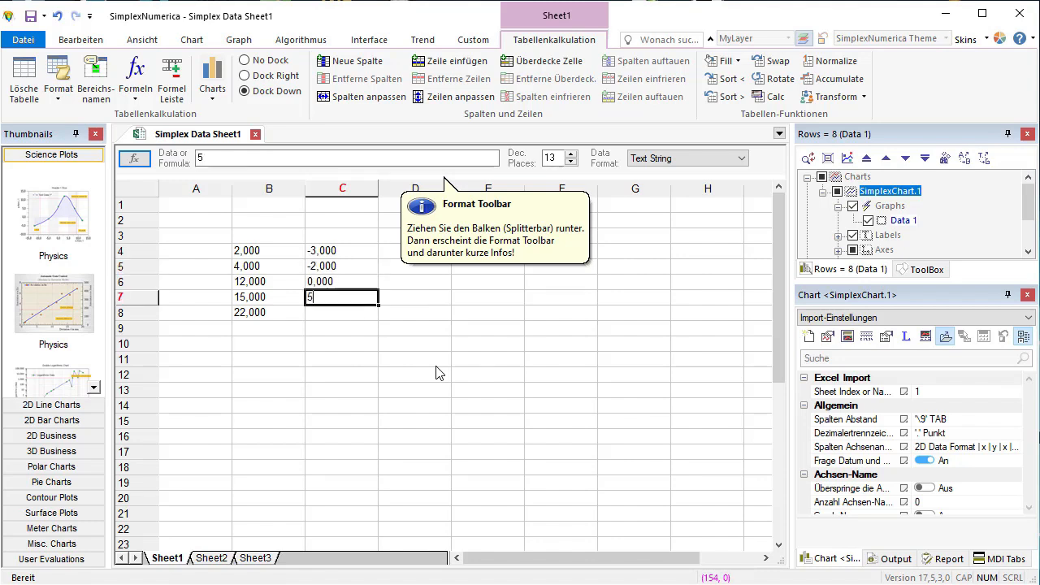
pyautogui.press('Return')
pyautogui.write('8')
pyautogui.press('Tab')
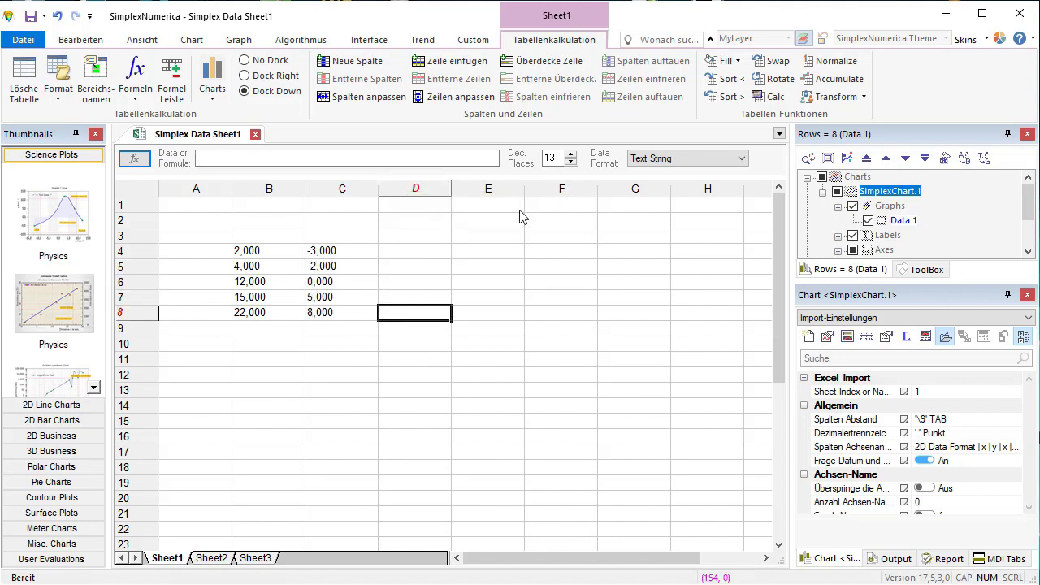
# - Copy the data block B4:C8 and paste it starting at cell D4
pyautogui.moveTo(242, 253); pyautogui.dragTo(321, 314)
pyautogui.hotkey('ctrl', 'c')
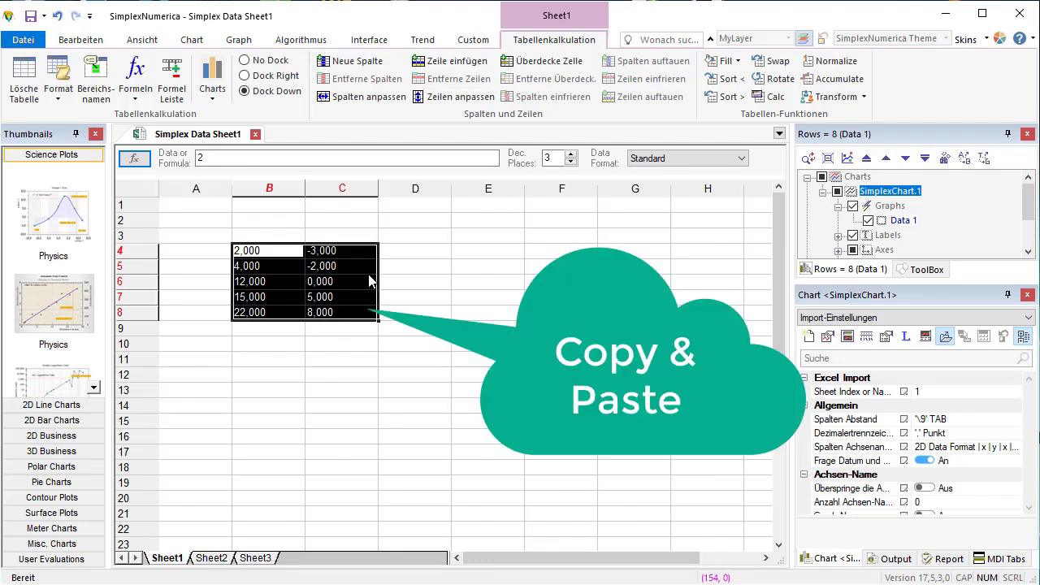
pyautogui.click(406, 254)
pyautogui.hotkey('ctrl', 'v')
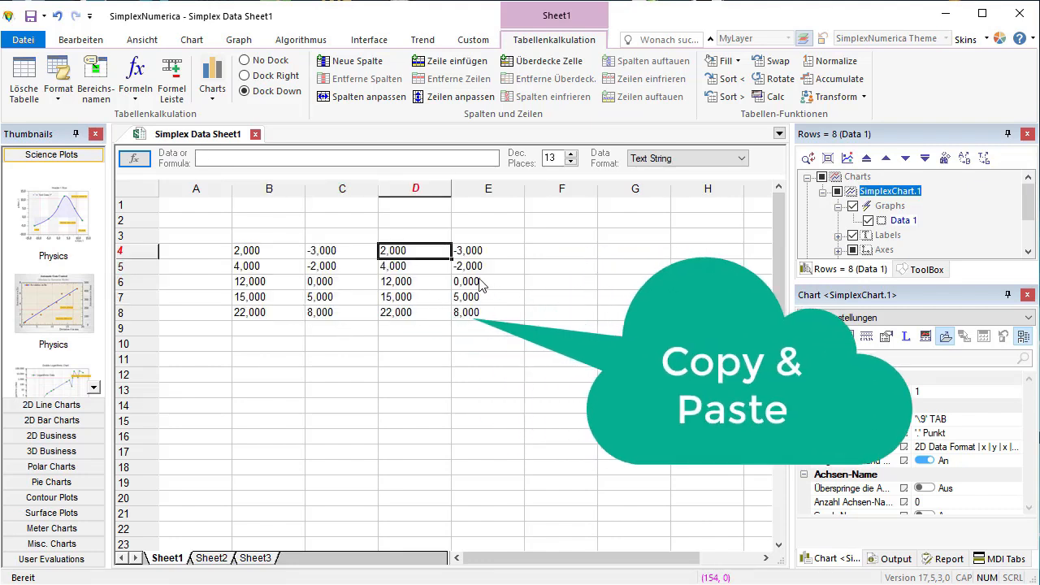
# - Change D6 to 11 and D8 to 20, and add 25 in D9
pyautogui.click(418, 283)
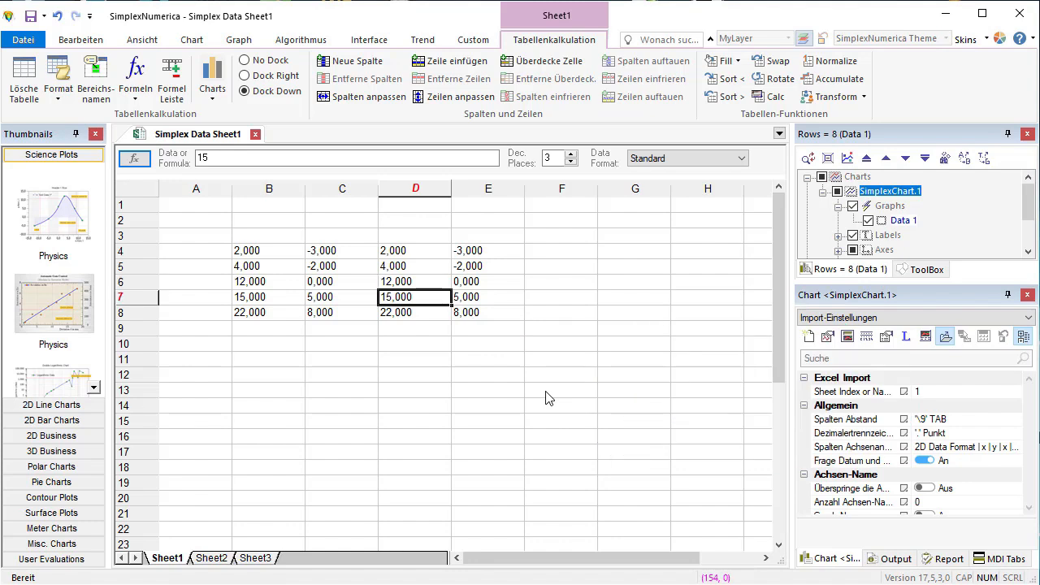
pyautogui.write('11')
pyautogui.press('Return')
pyautogui.press('Down')
pyautogui.write('20')
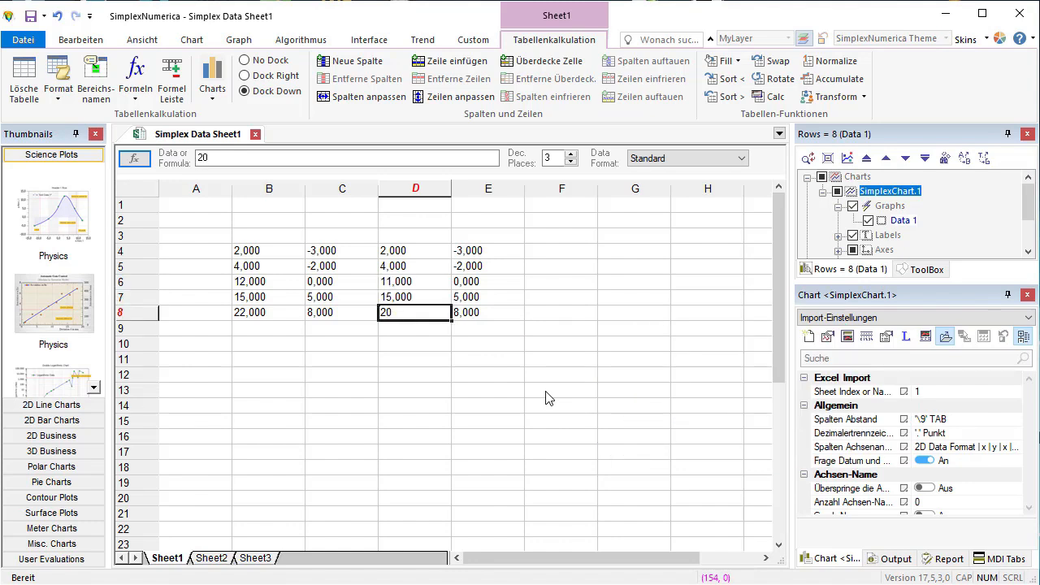
pyautogui.press('Return')
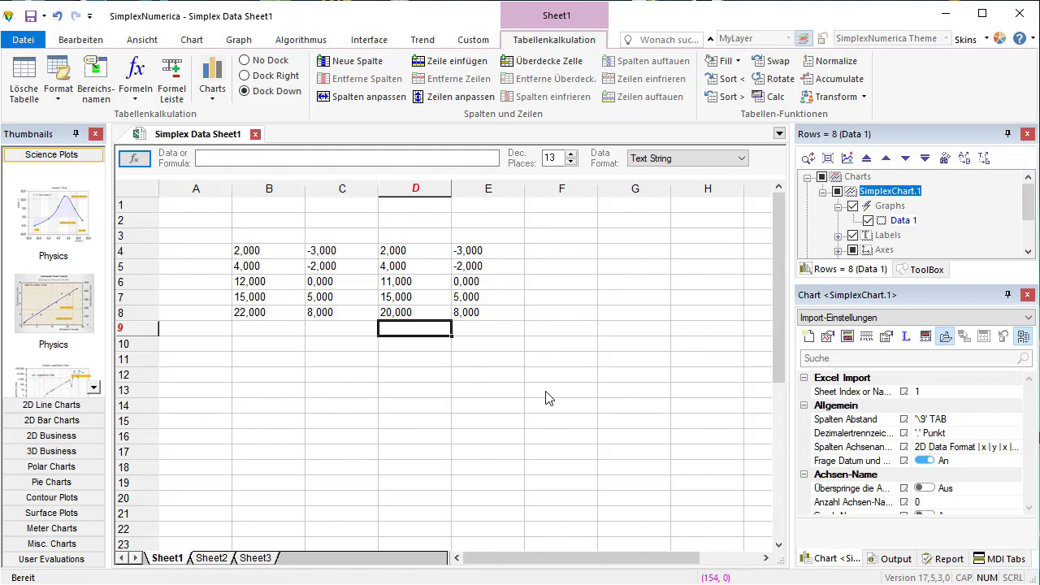
pyautogui.write('25')
# - Enter 1, 6, 12 and 15 down cells E6 to E9
pyautogui.press('Tab')
pyautogui.press('Up')
pyautogui.press('Up')
pyautogui.press('Up')
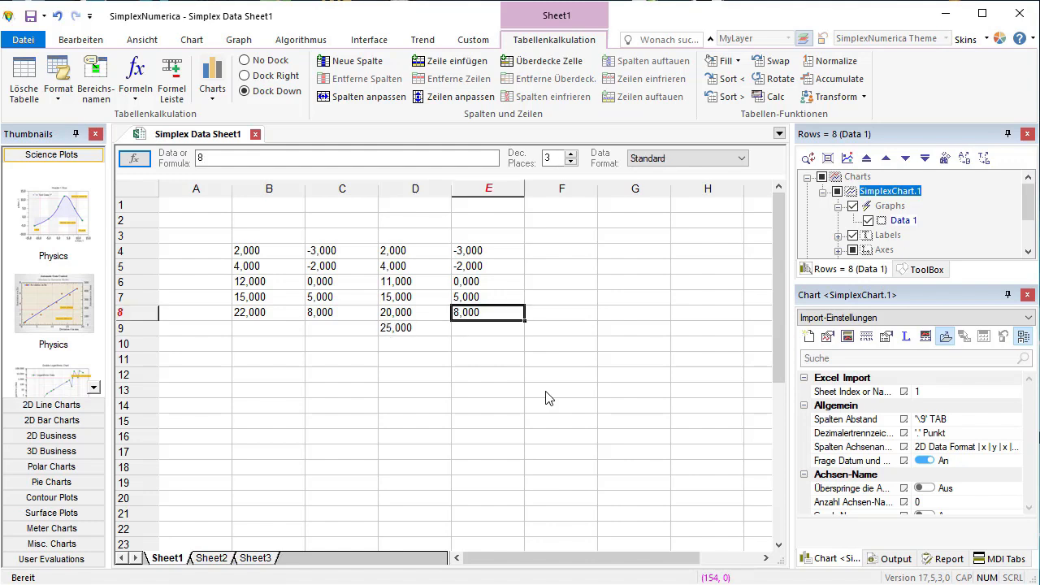
pyautogui.press('Up')
pyautogui.press('Down')
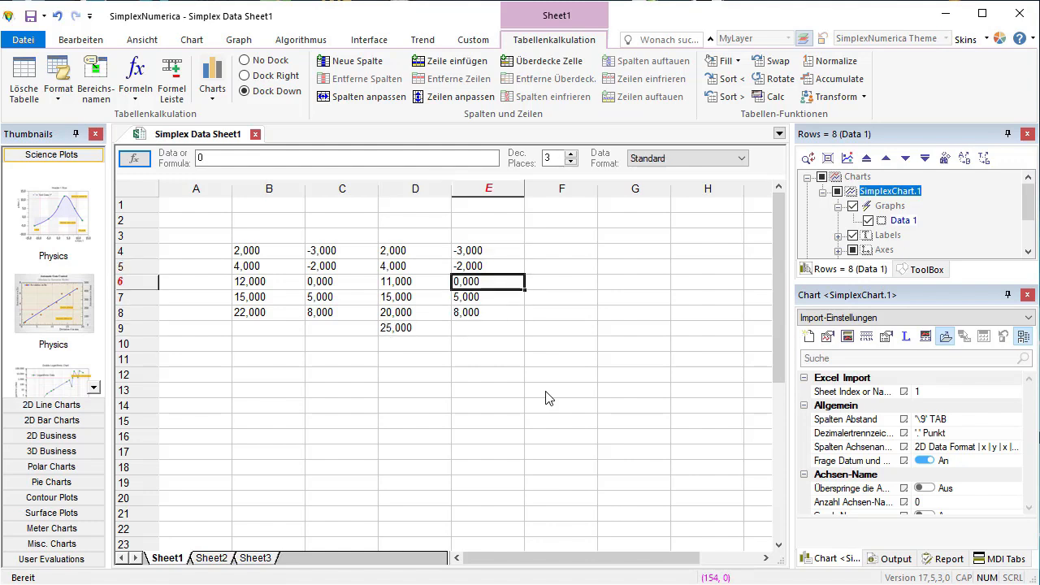
pyautogui.write('1')
pyautogui.press('Return')
pyautogui.write('6')
pyautogui.press('Return')
pyautogui.write('12')
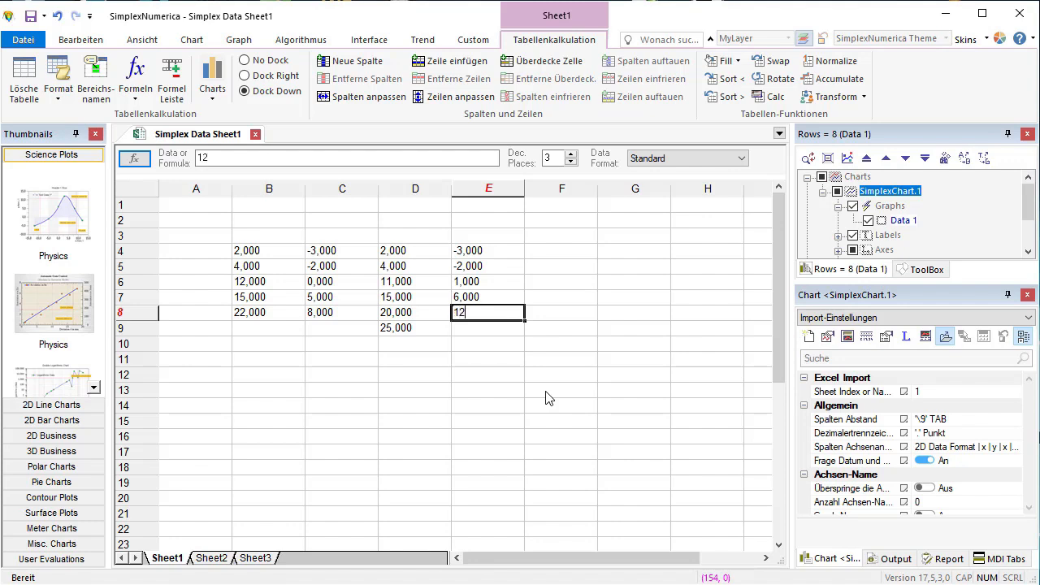
pyautogui.press('Return')
pyautogui.write('15')
pyautogui.press('Return')
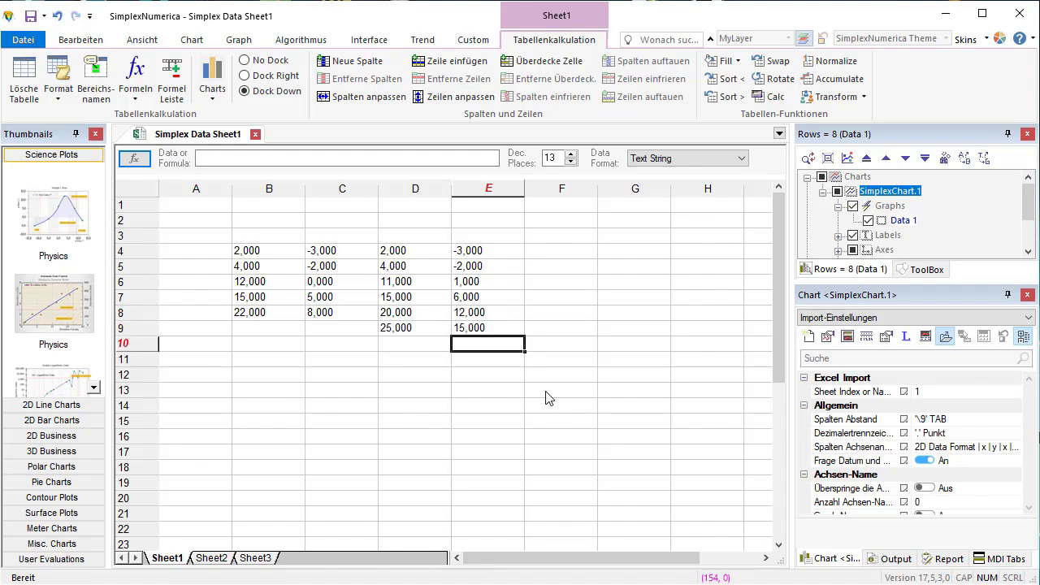
# - Add a further data row with 30 in D10 and 32 in E10
pyautogui.press('Left')
pyautogui.write('30')
pyautogui.press('Right')
pyautogui.write('32')
pyautogui.press('Return')
# - Create the first Physics science plot from cells B4:E10 and move its document into the spreadsheet's tab group
pyautogui.moveTo(248, 256); pyautogui.dragTo(479, 350)
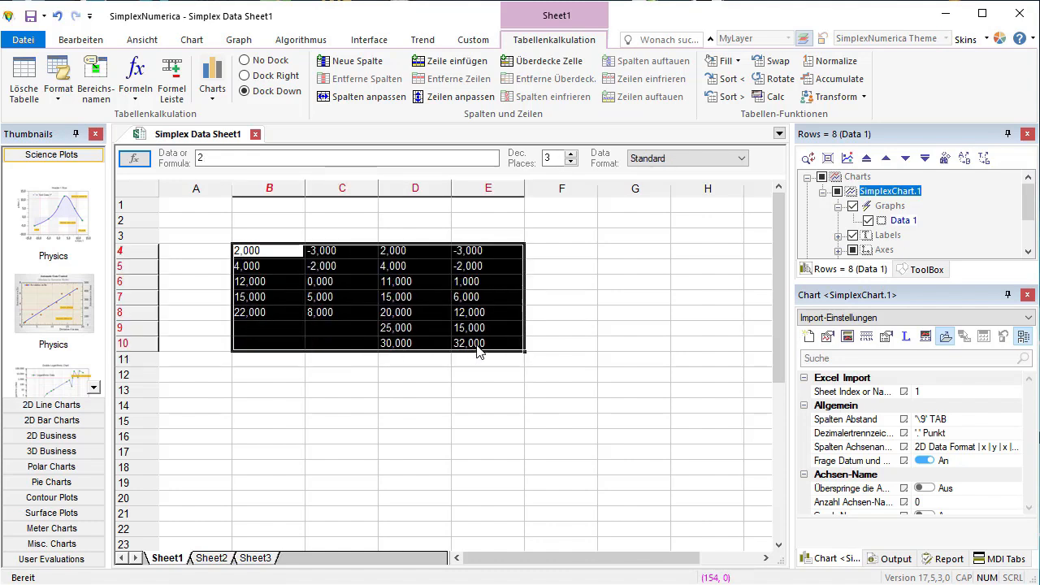
pyautogui.click(64, 234)
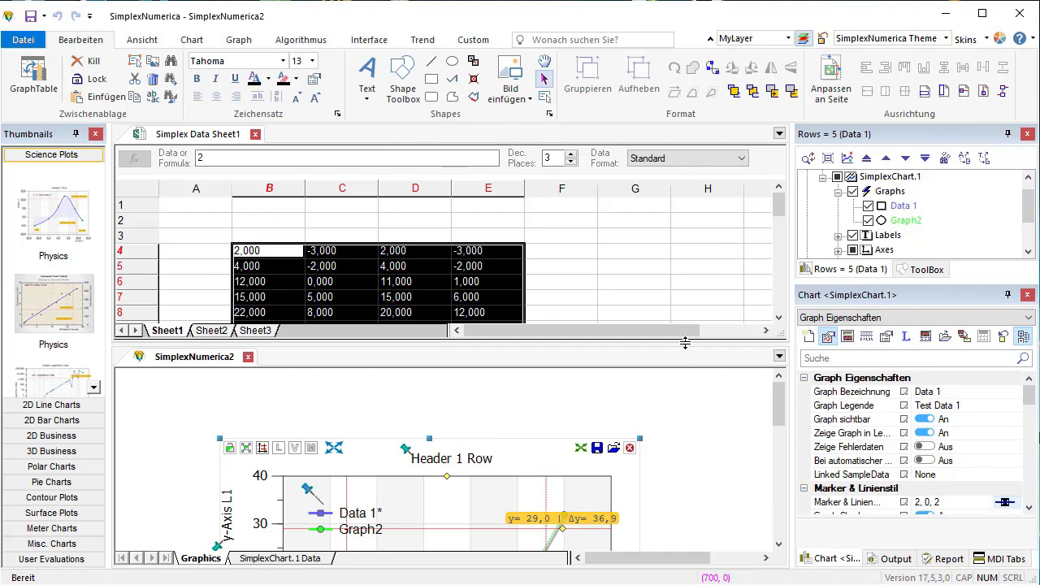
pyautogui.moveTo(685, 342); pyautogui.dragTo(681, 280)
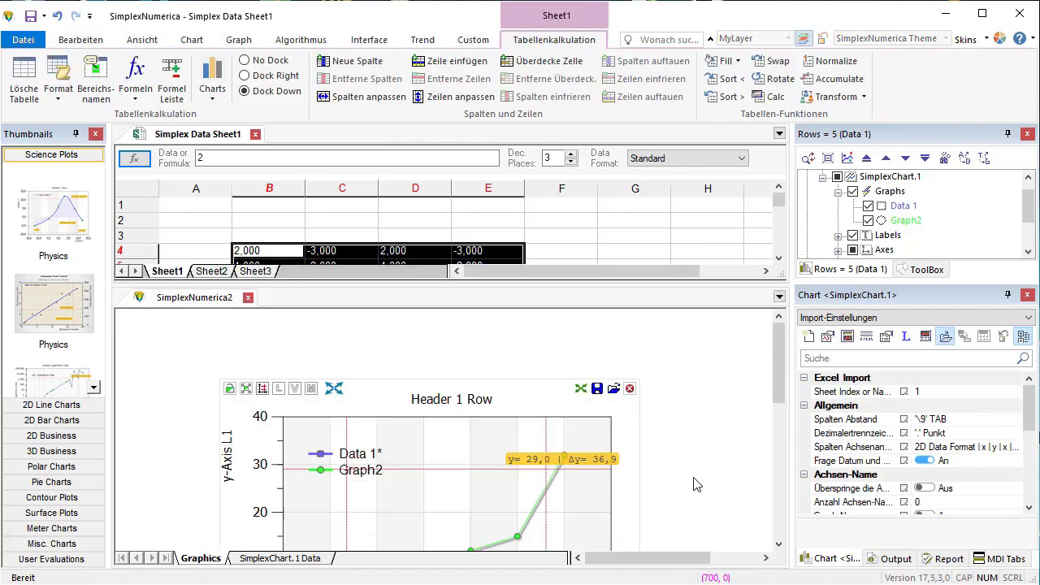
pyautogui.moveTo(181, 305); pyautogui.dragTo(286, 135)
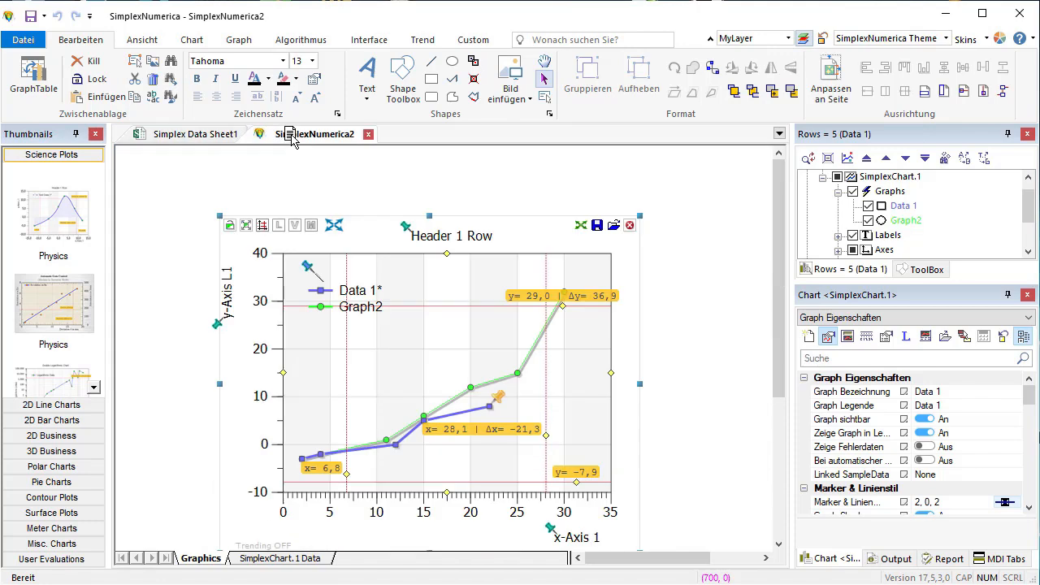
# - Move the chart up and to the left on the page and hide its crosshair lines
pyautogui.moveTo(376, 307); pyautogui.dragTo(375, 297)
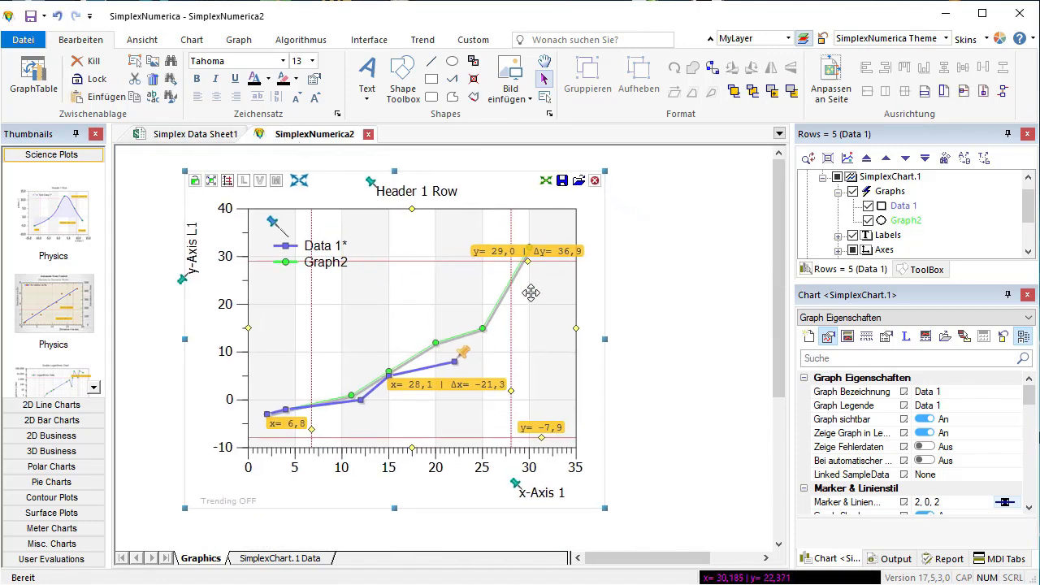
pyautogui.click(228, 186)
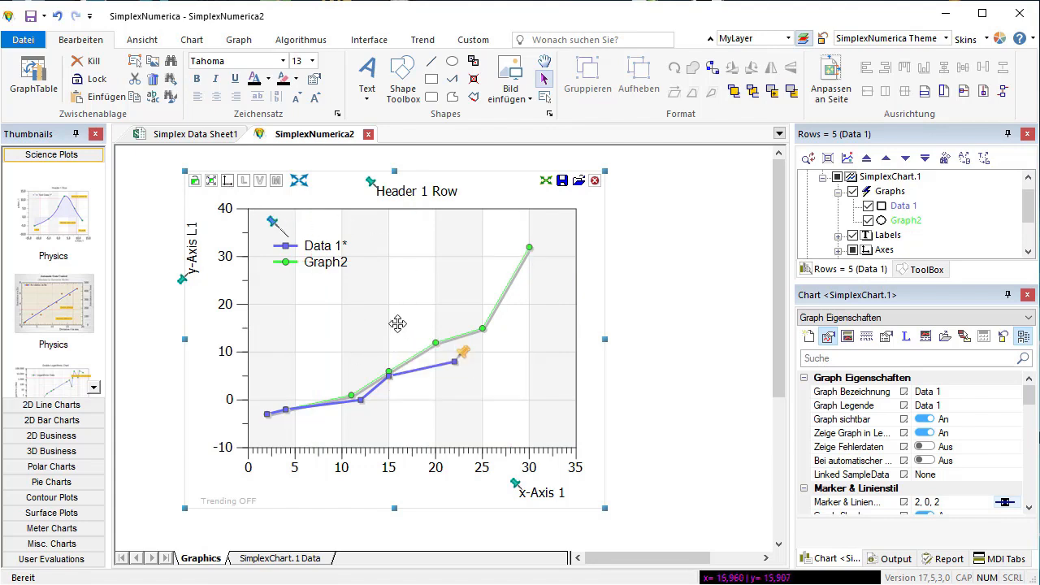
# - Assign the B-Spline approximation to all graphs and recalculate them
pyautogui.click(301, 40)
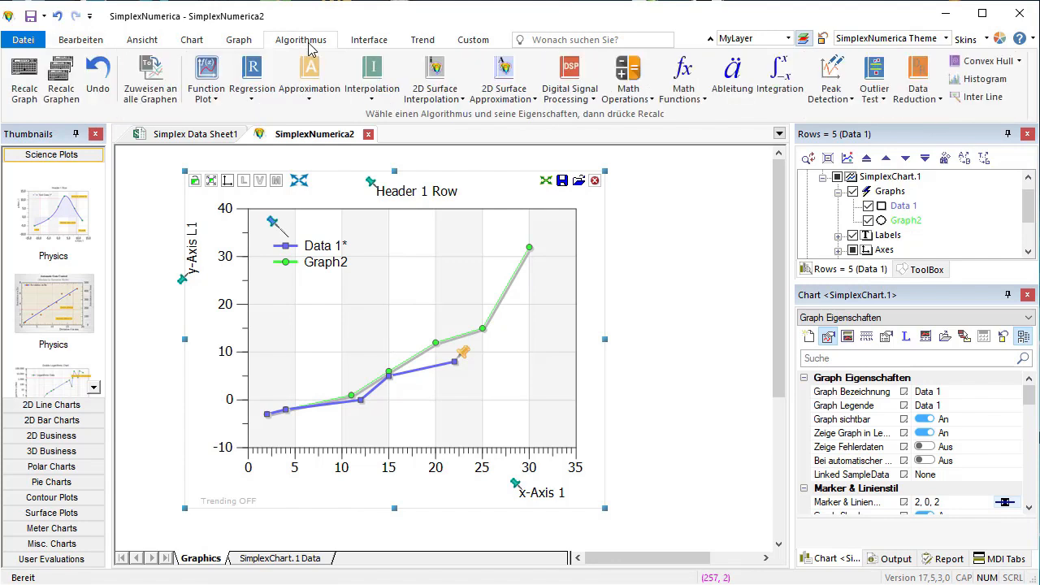
pyautogui.click(319, 97)
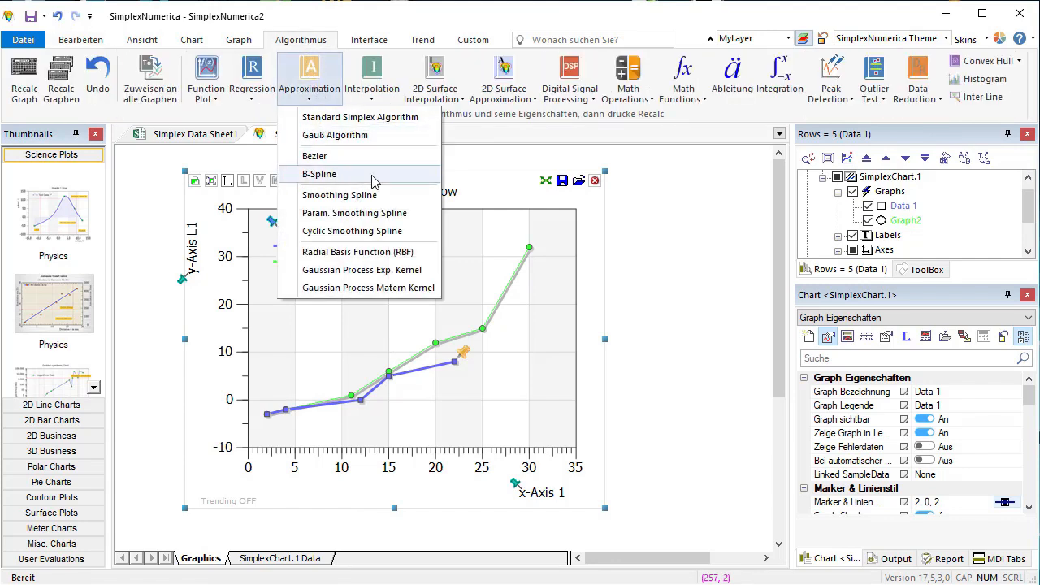
pyautogui.click(372, 175)
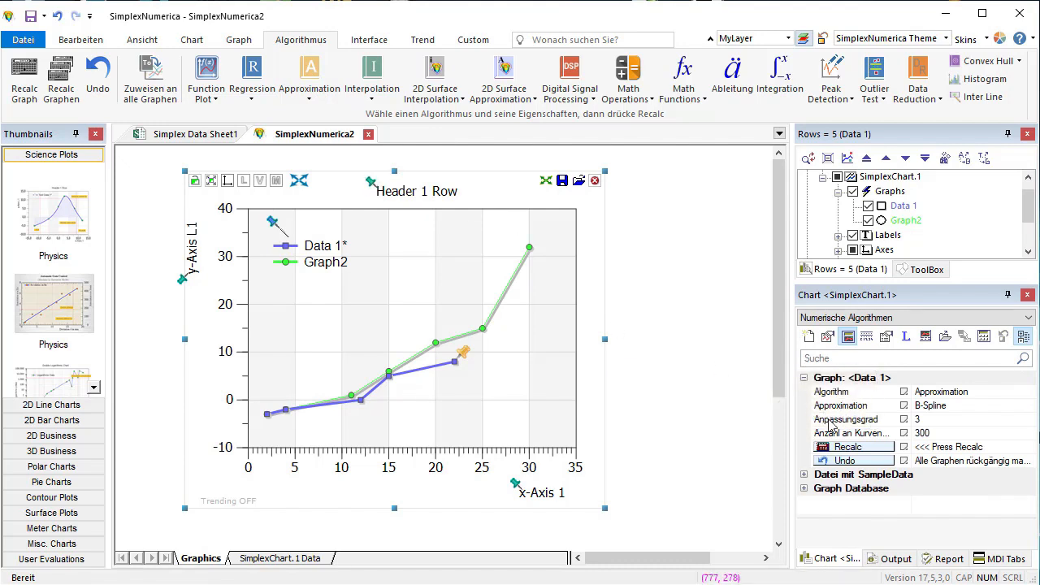
pyautogui.click(152, 101)
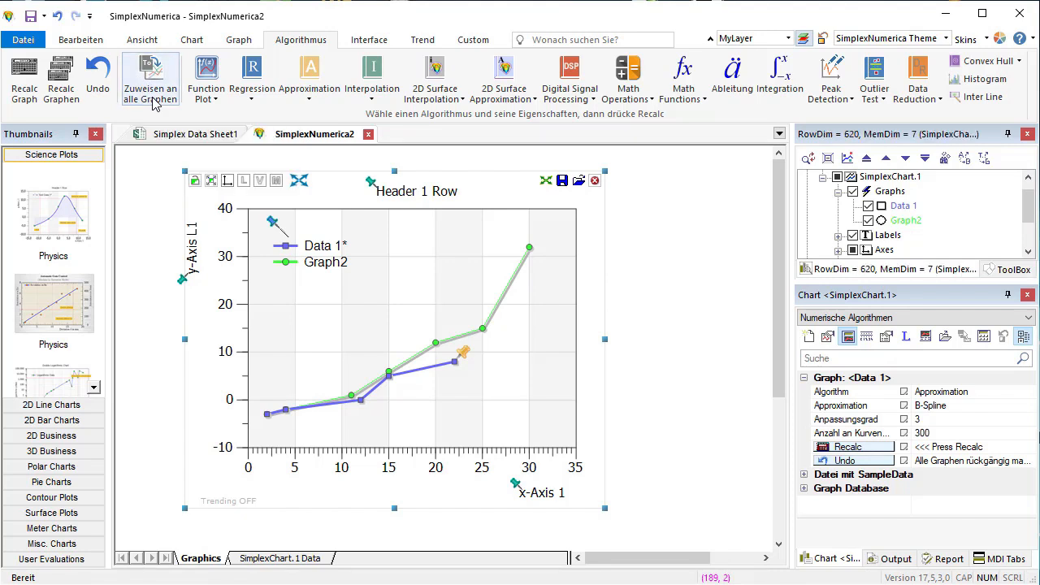
pyautogui.click(60, 94)
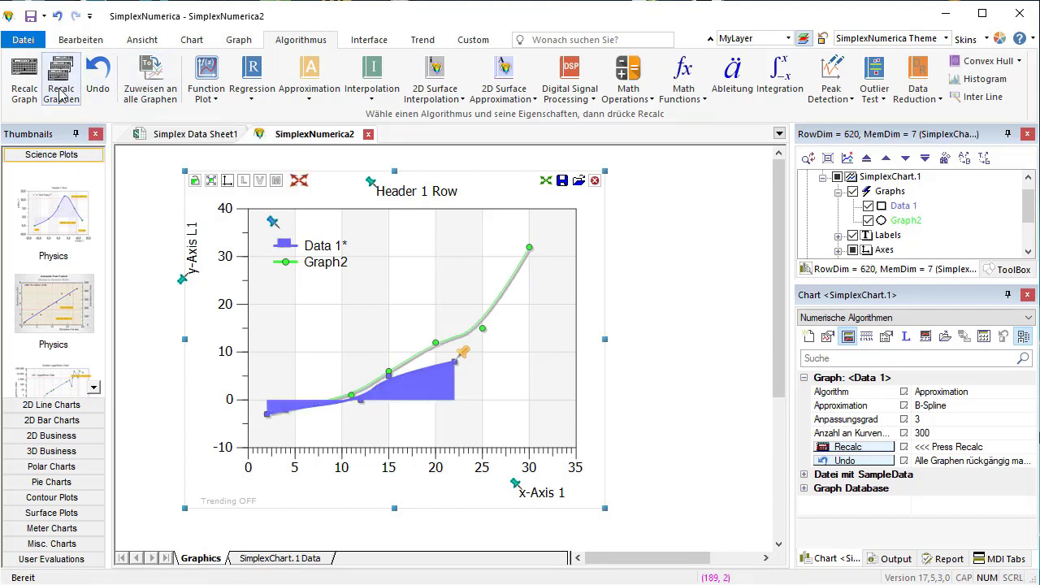
# - Turn off the curve fill of Data 1 and widen the chart by extending its right edge
pyautogui.click(438, 372)
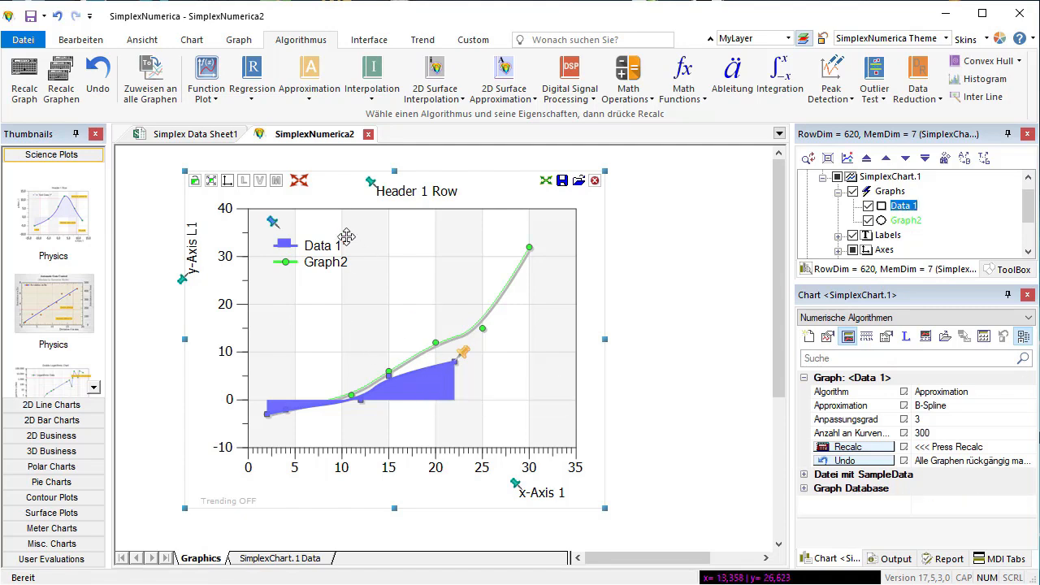
pyautogui.click(234, 45)
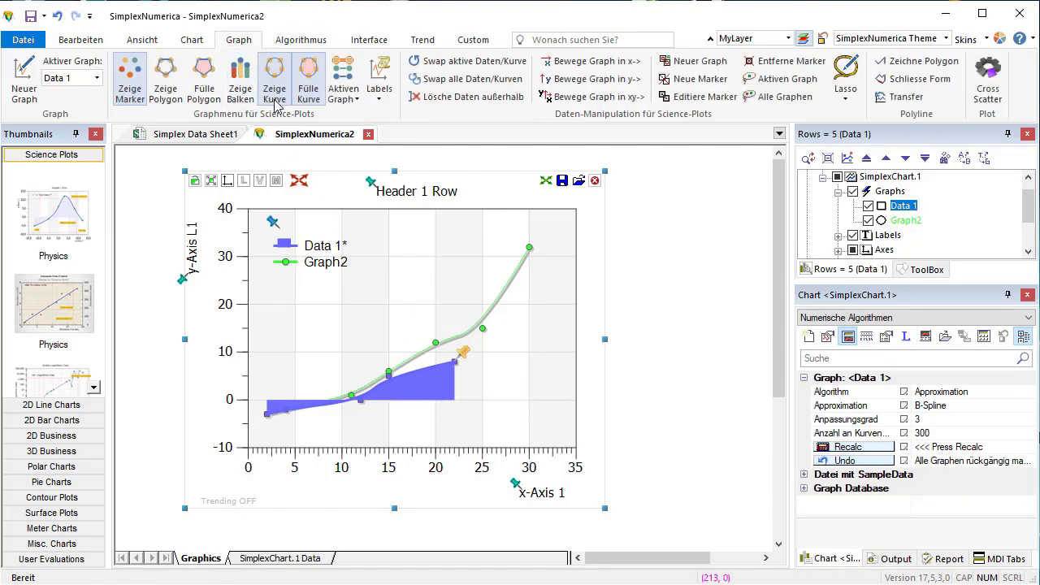
pyautogui.click(306, 96)
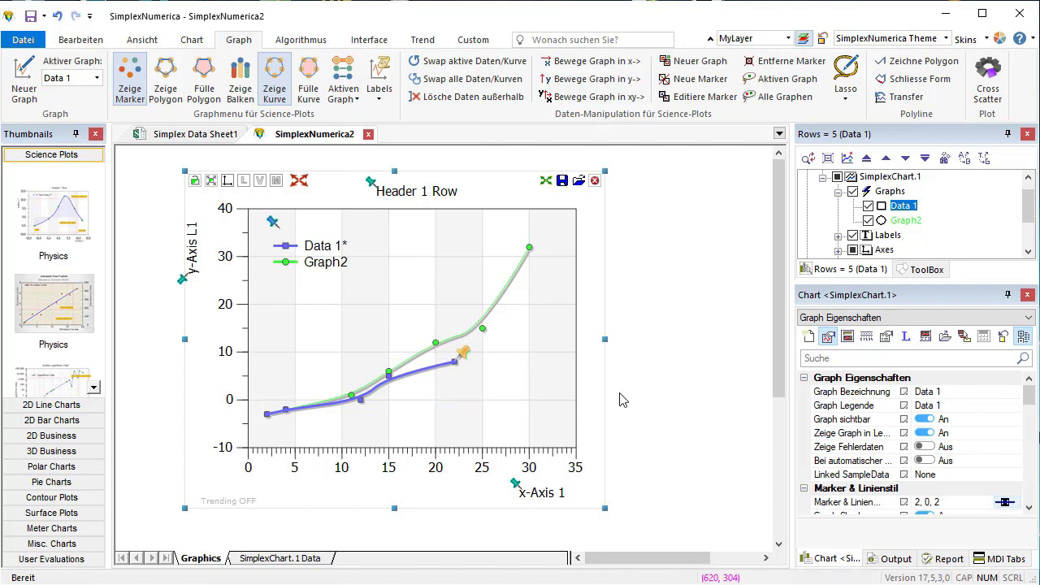
pyautogui.moveTo(604, 339); pyautogui.dragTo(708, 341)
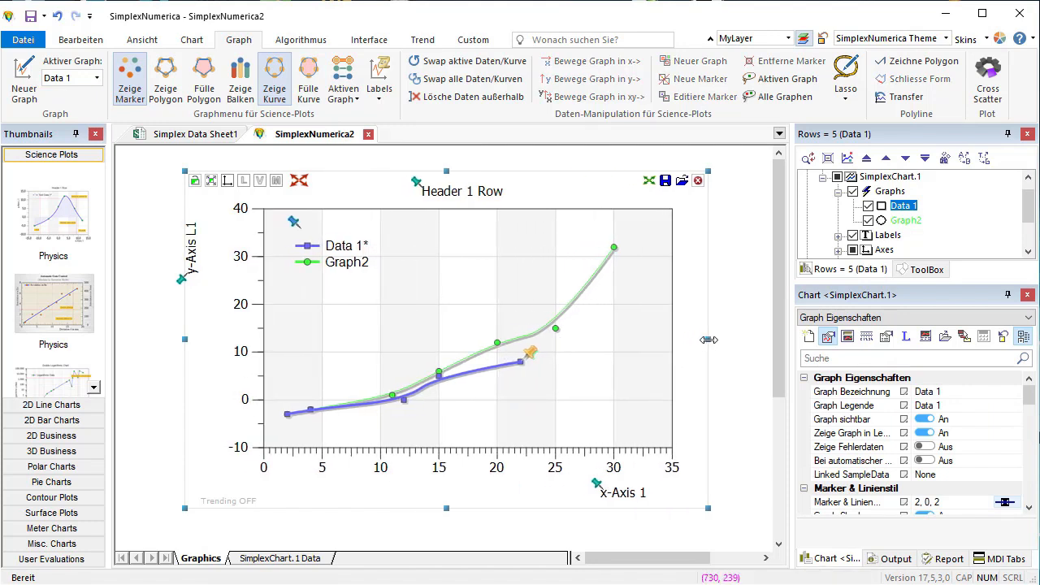
# - Save the chart evaluation in the Evaluations folder under the file name Einführung 2.sx
pyautogui.rightClick(323, 139)
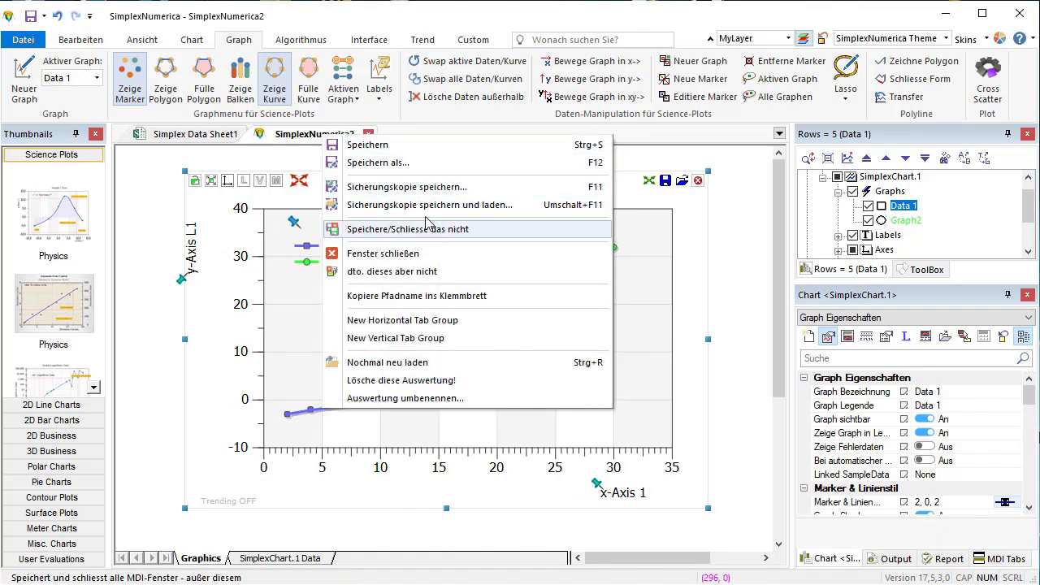
pyautogui.click(404, 164)
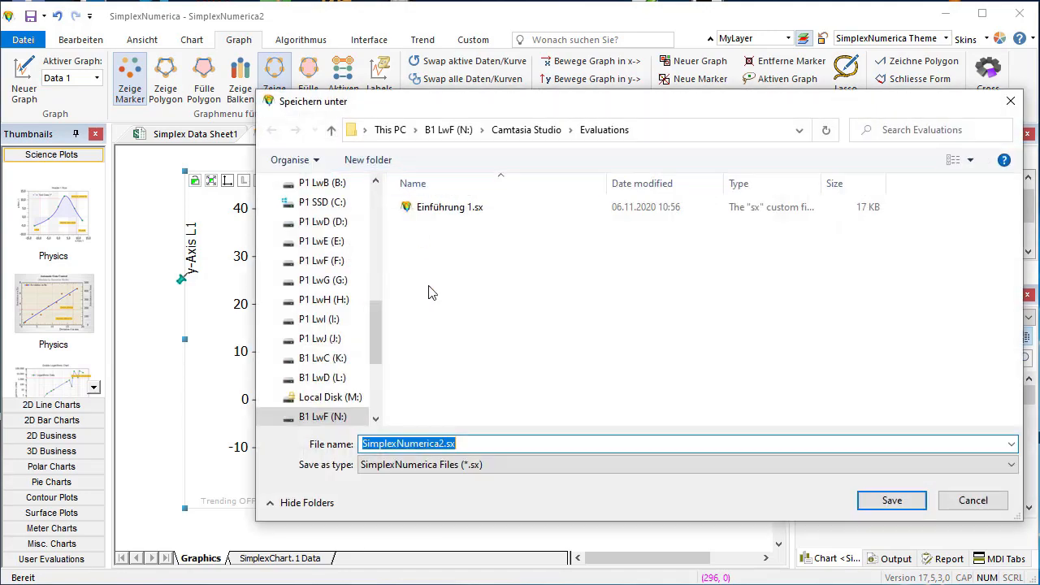
pyautogui.click(446, 208)
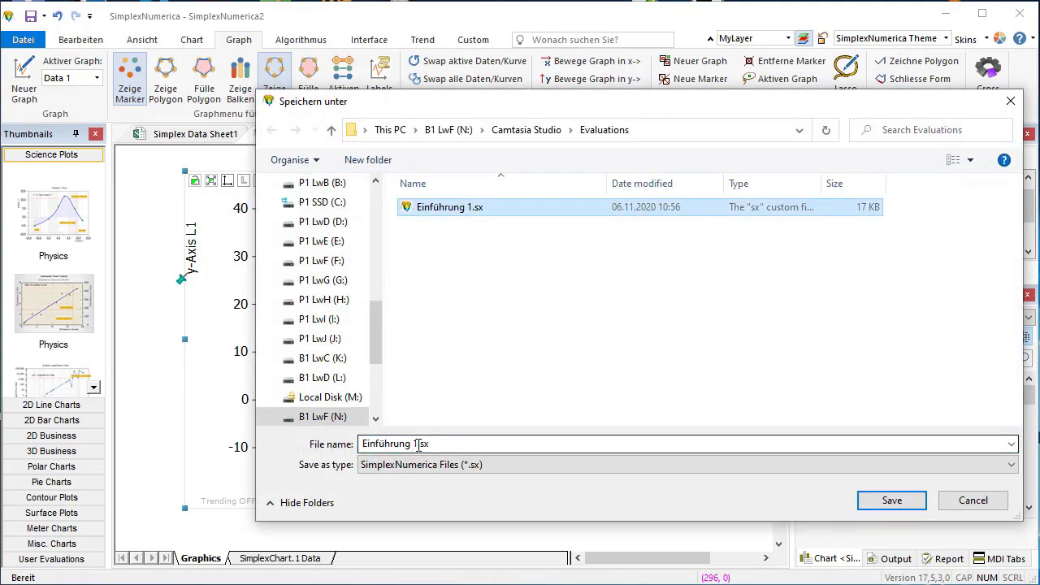
pyautogui.click(414, 445)
pyautogui.click(414, 445)
pyautogui.press('BackSpace')
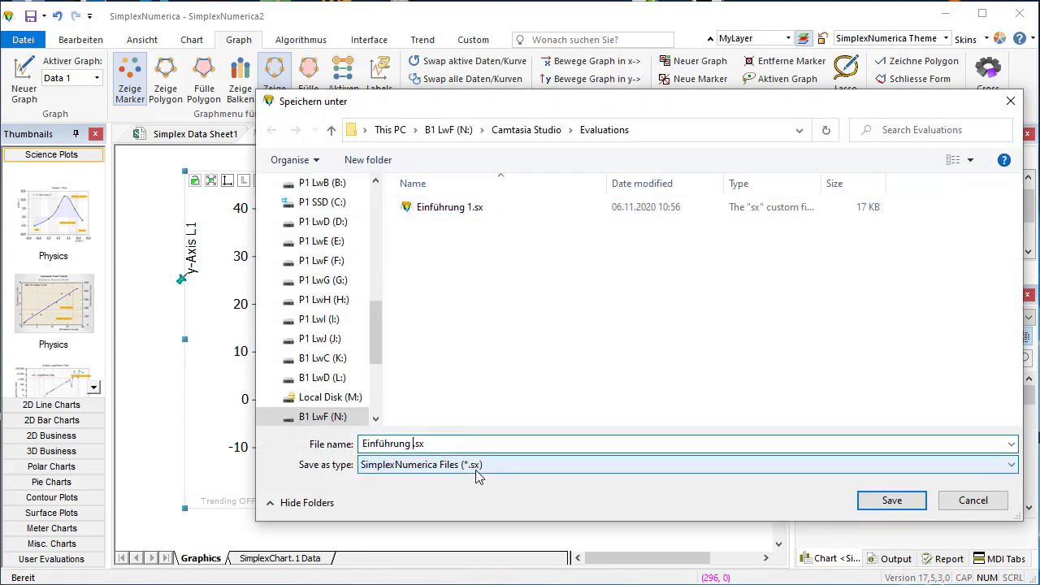
pyautogui.write('2')
pyautogui.press('Return')
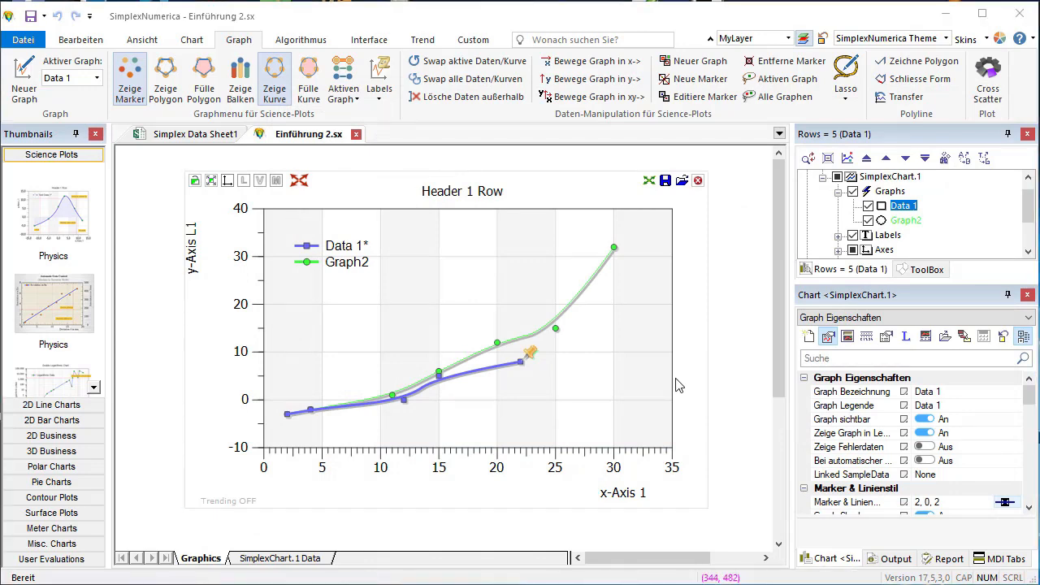
# - Close the Einführung 2.sx document and the Simplex Data Sheet1 spreadsheet
pyautogui.rightClick(319, 139)
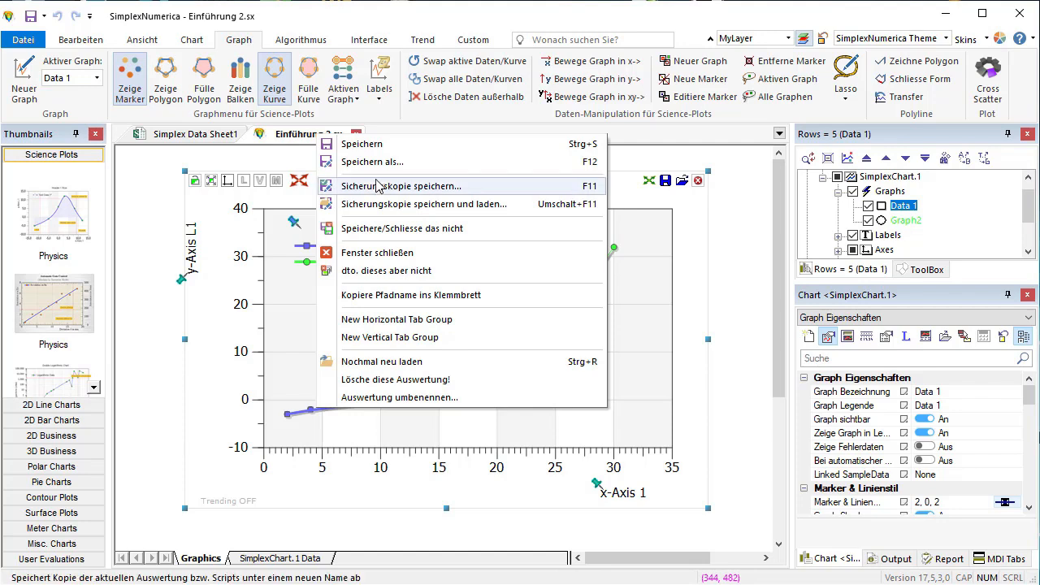
pyautogui.click(388, 255)
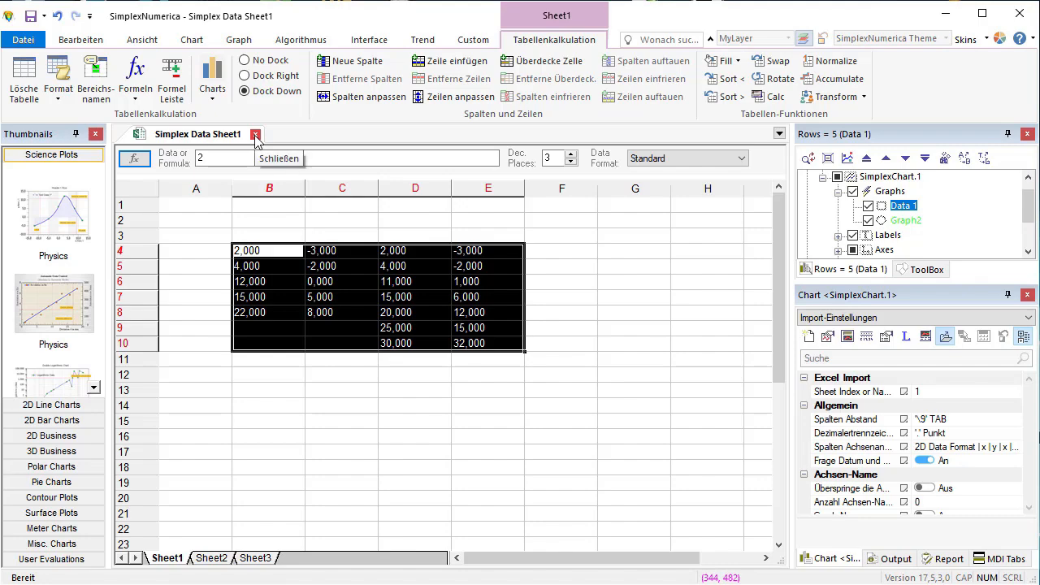
pyautogui.click(256, 136)
pyautogui.click(535, 342)
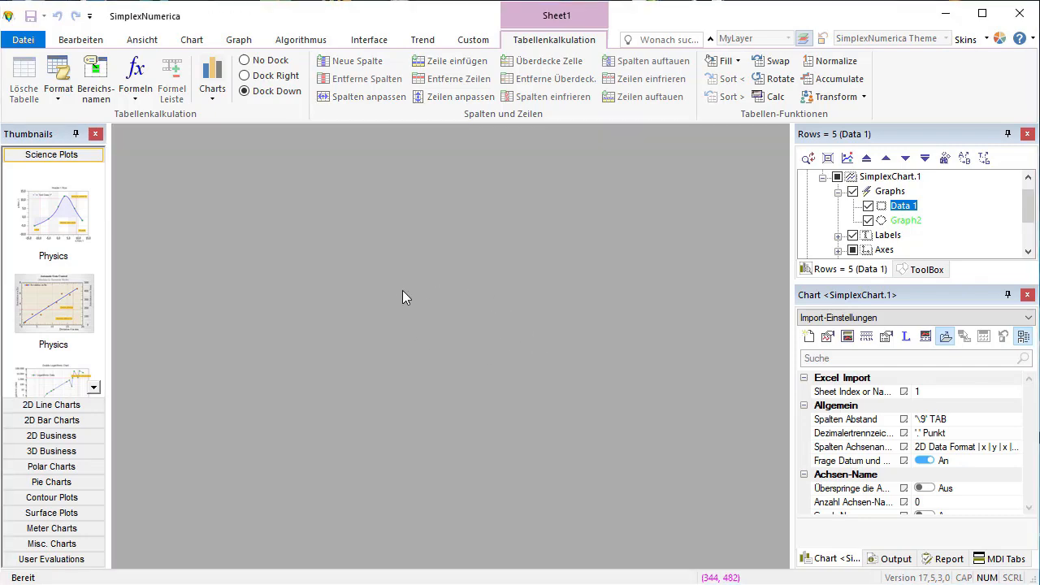
# - Open the start-up dialog and launch its "Wie benützt man die Tabellenkalk.?" spreadsheet tutorial
pyautogui.press('F1')
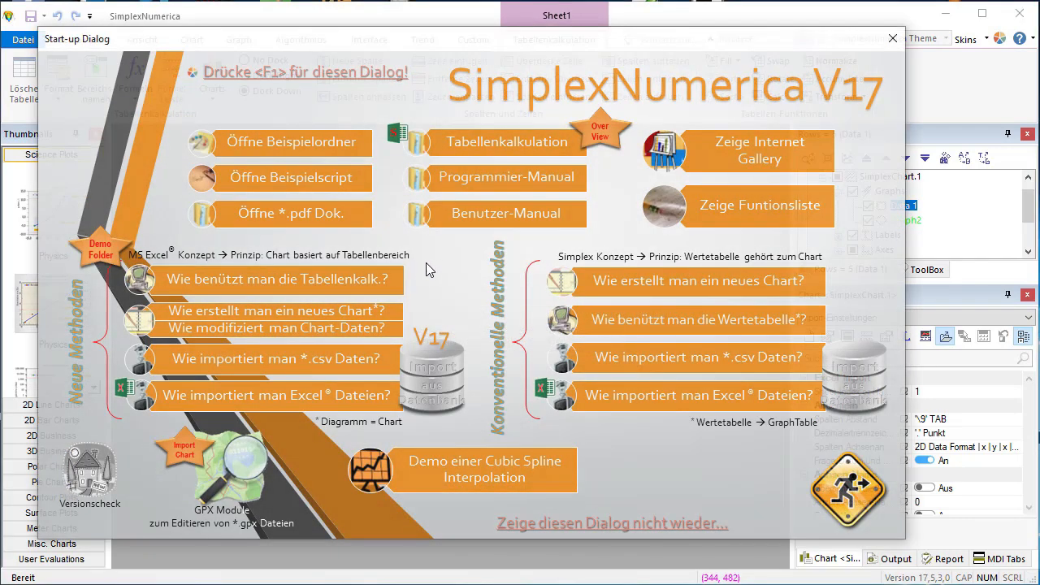
pyautogui.click(261, 289)
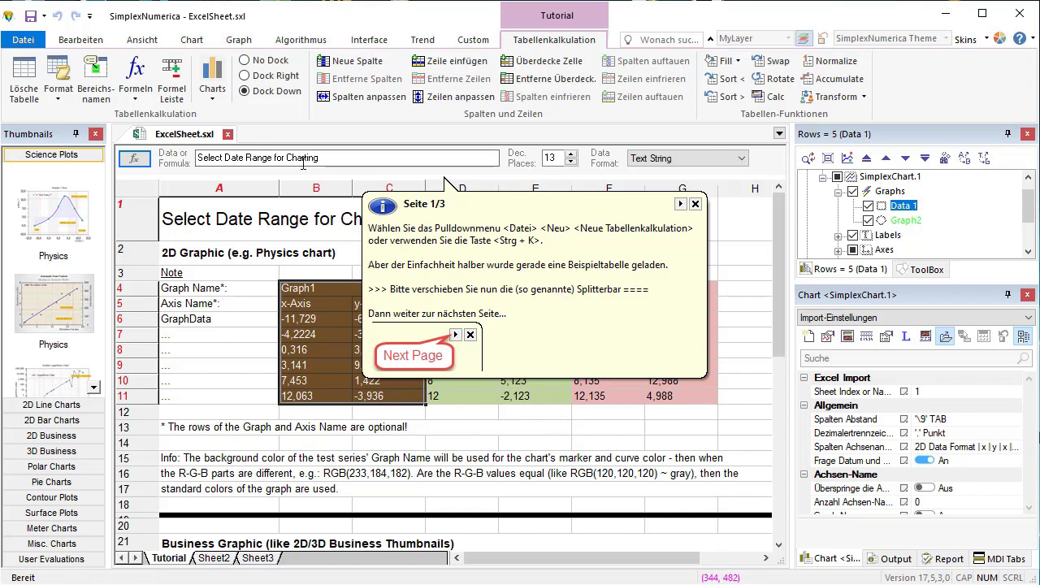
# - Expand and collapse the hint area below the formula bar, and toggle the formula bar's visibility off and on again
pyautogui.moveTo(289, 172); pyautogui.dragTo(269, 331)
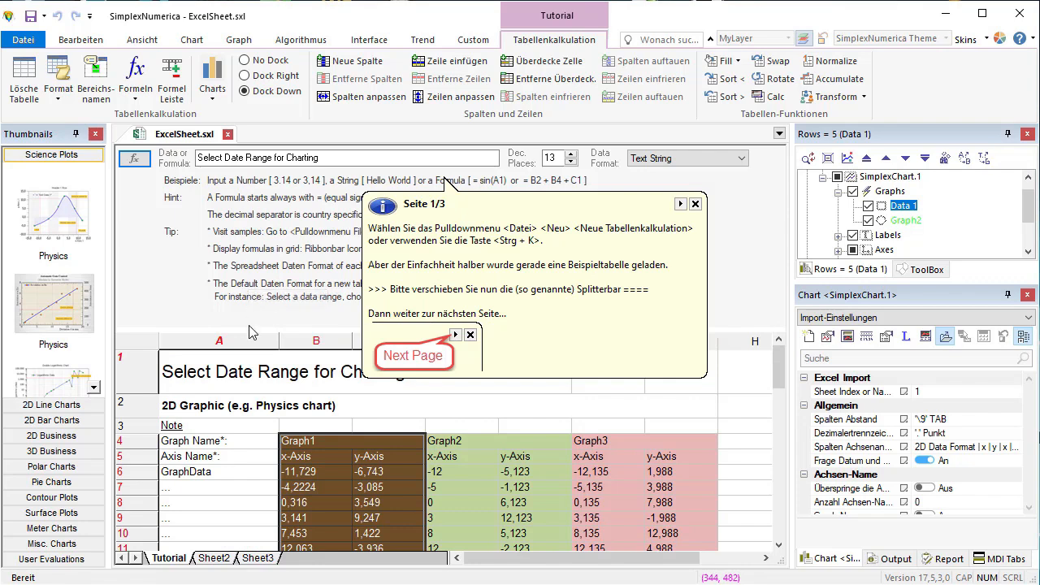
pyautogui.moveTo(248, 328); pyautogui.dragTo(241, 182)
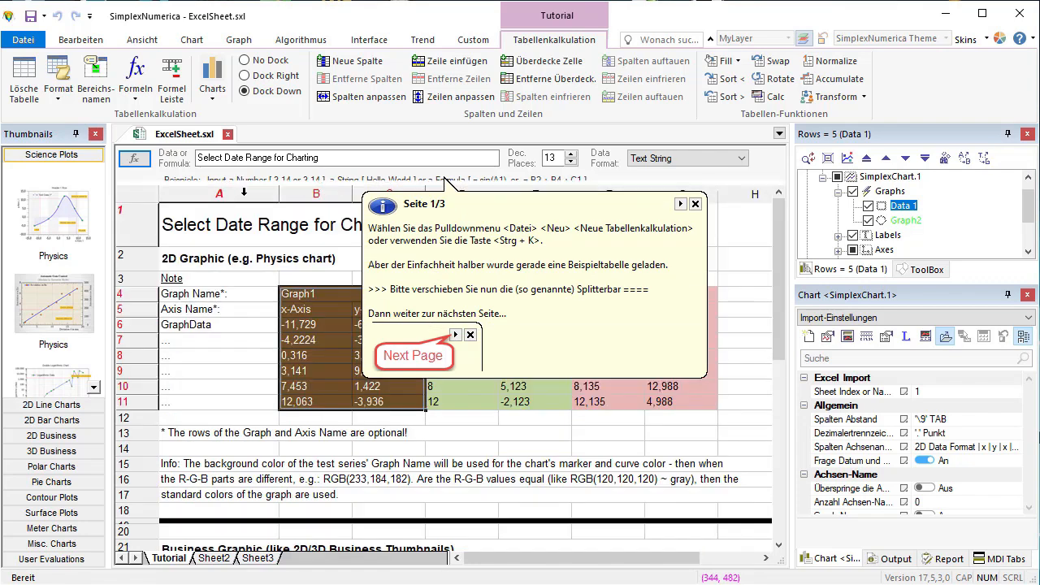
pyautogui.click(172, 91)
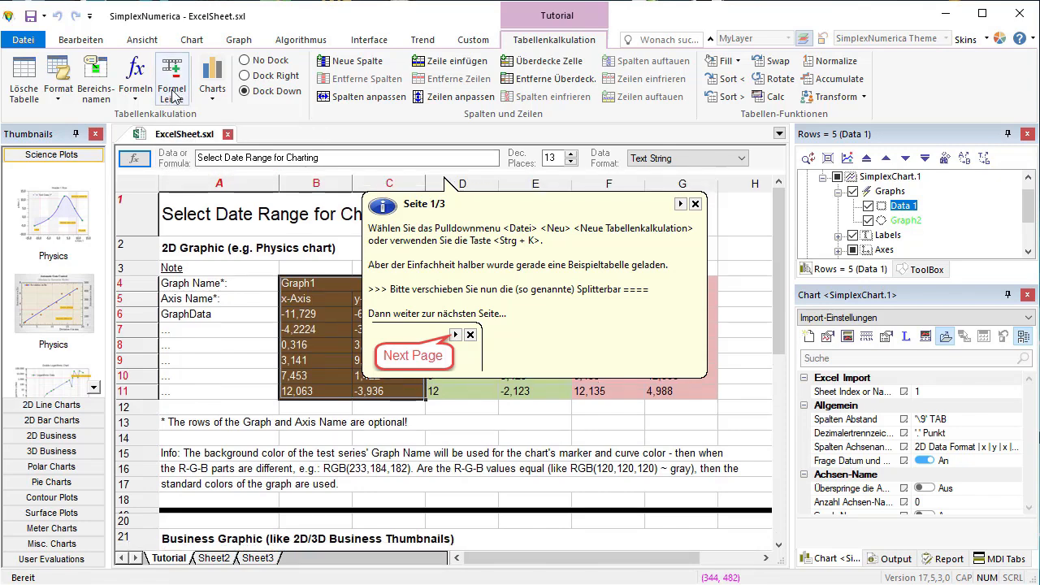
pyautogui.click(171, 92)
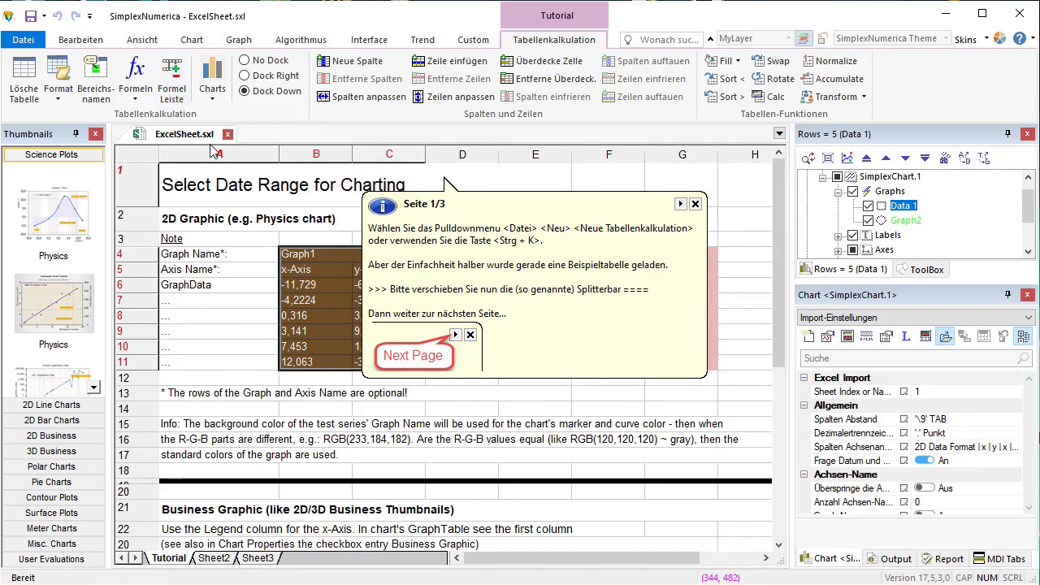
pyautogui.click(172, 91)
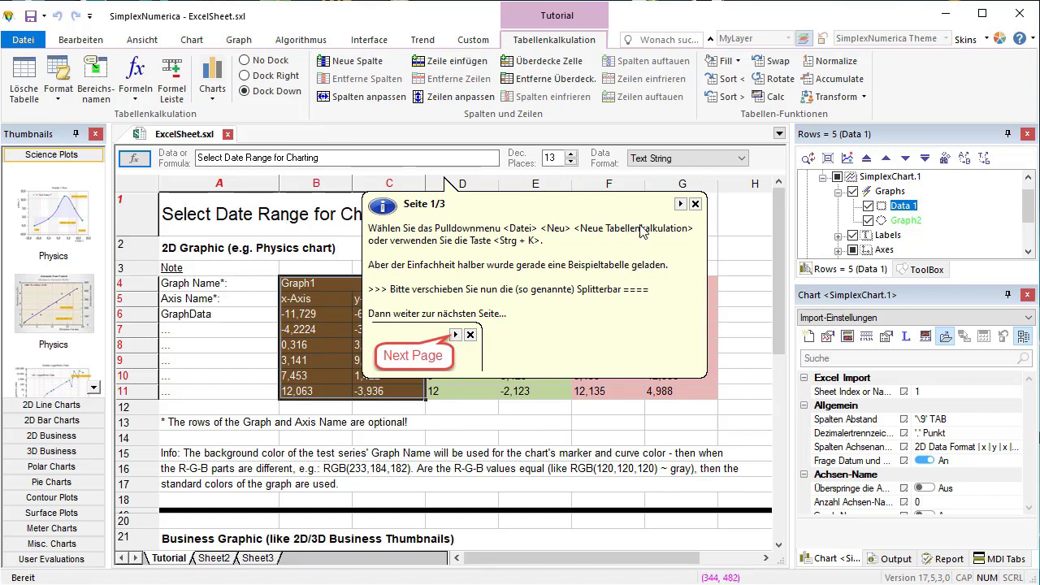
# - Advance the tutorial hints to page 2 and look through the sheet's Business Graphic section and its empty columns
pyautogui.click(681, 204)
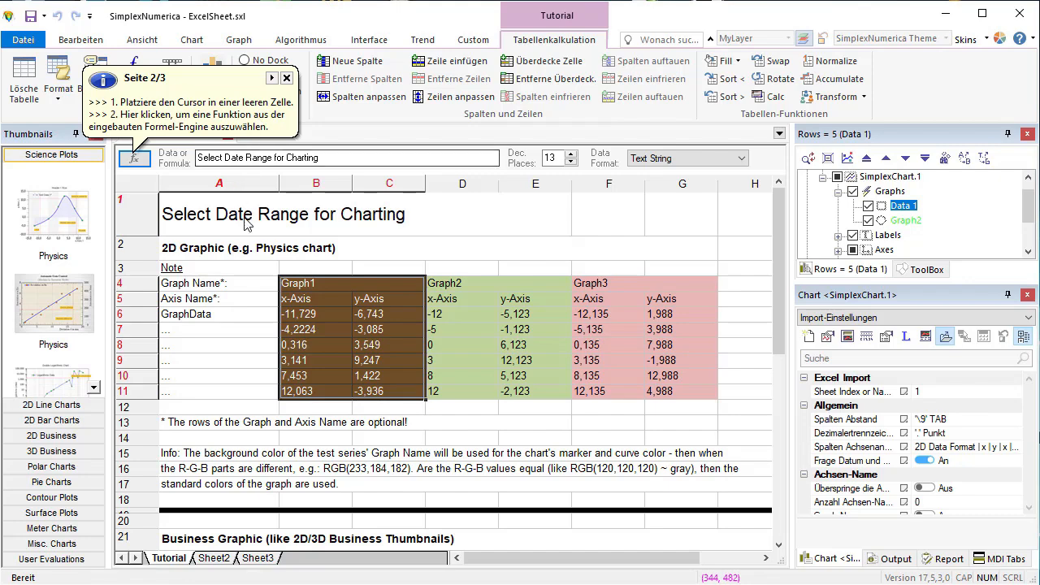
pyautogui.scroll(-5, 301, 399)
pyautogui.scroll(-2, 301, 398)
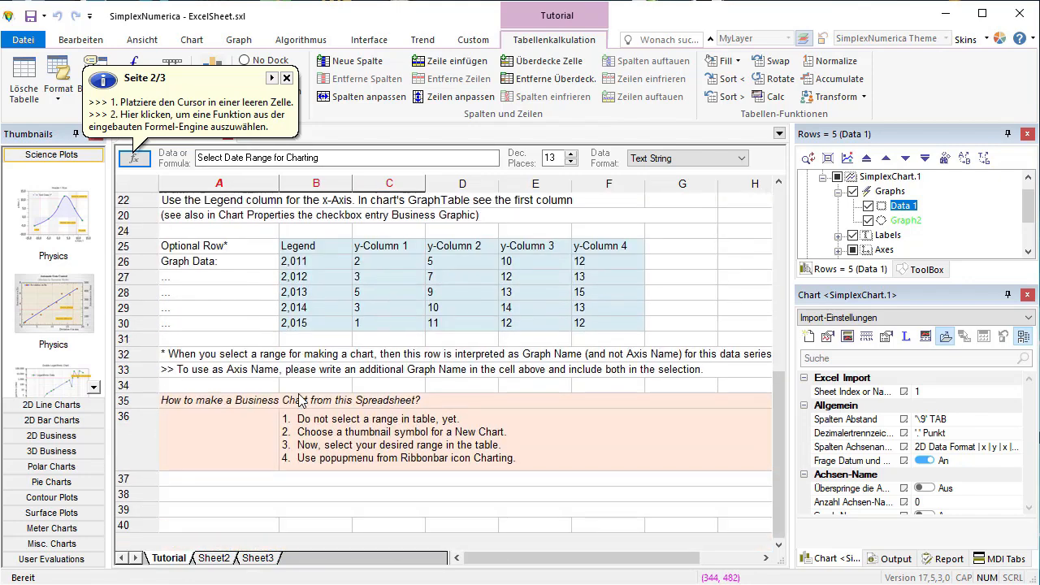
pyautogui.scroll(3, 556, 461)
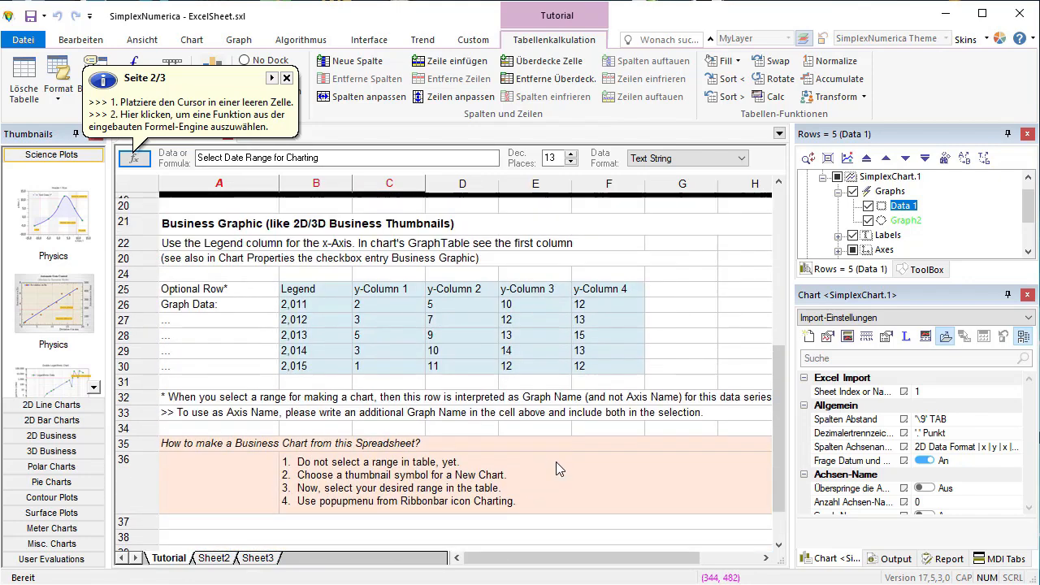
pyautogui.moveTo(504, 564); pyautogui.dragTo(564, 564)
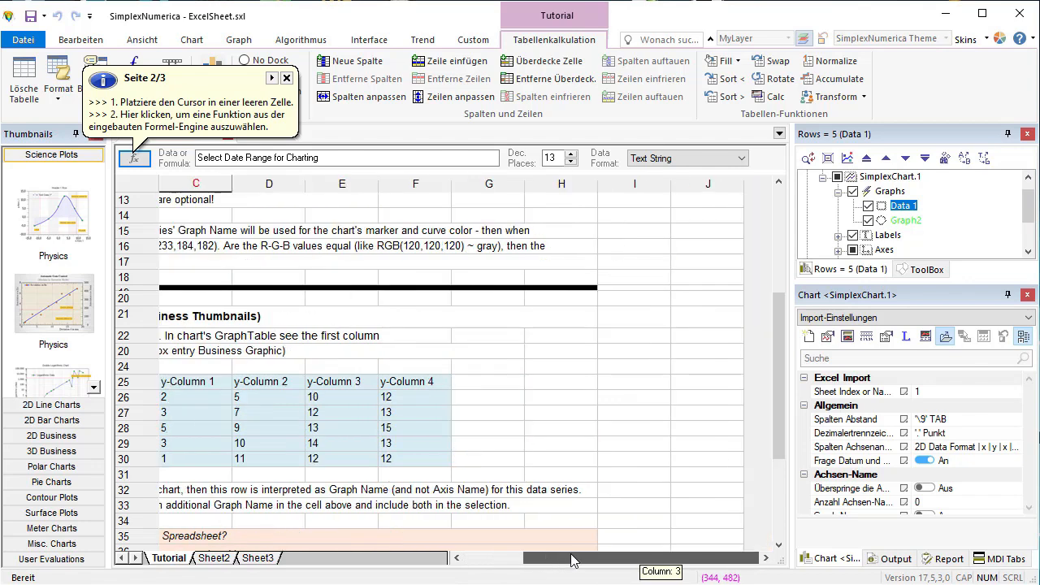
# - Search the formula engine function list for sin and assign SIN(X) to the empty cell H25
pyautogui.click(557, 388)
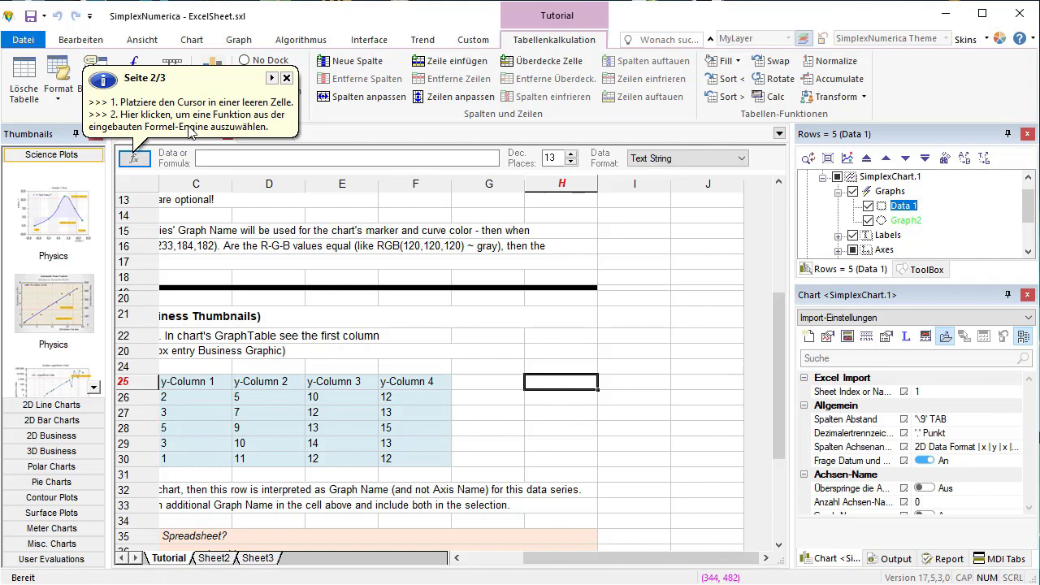
pyautogui.click(140, 159)
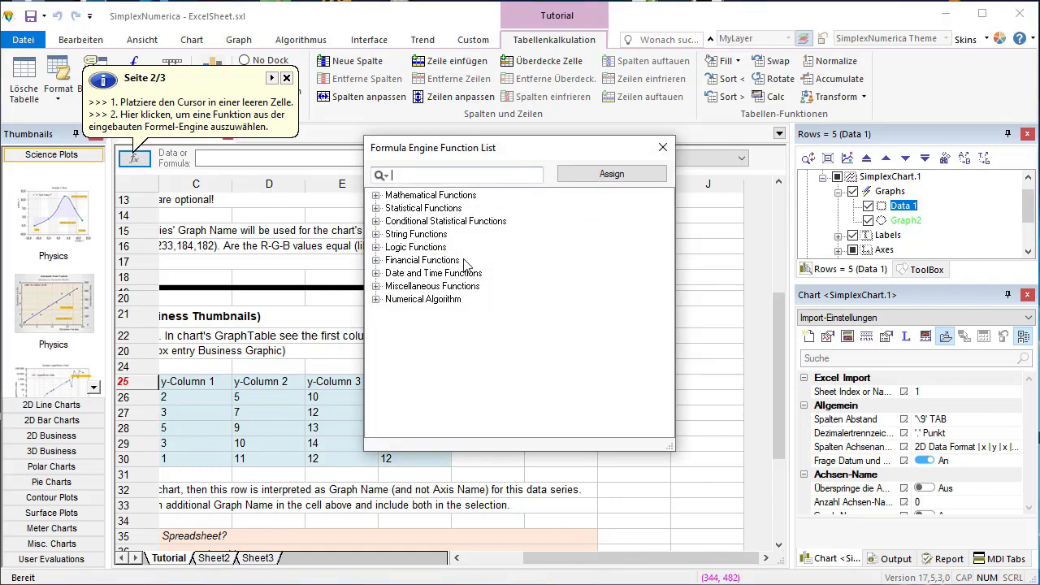
pyautogui.write('sin')
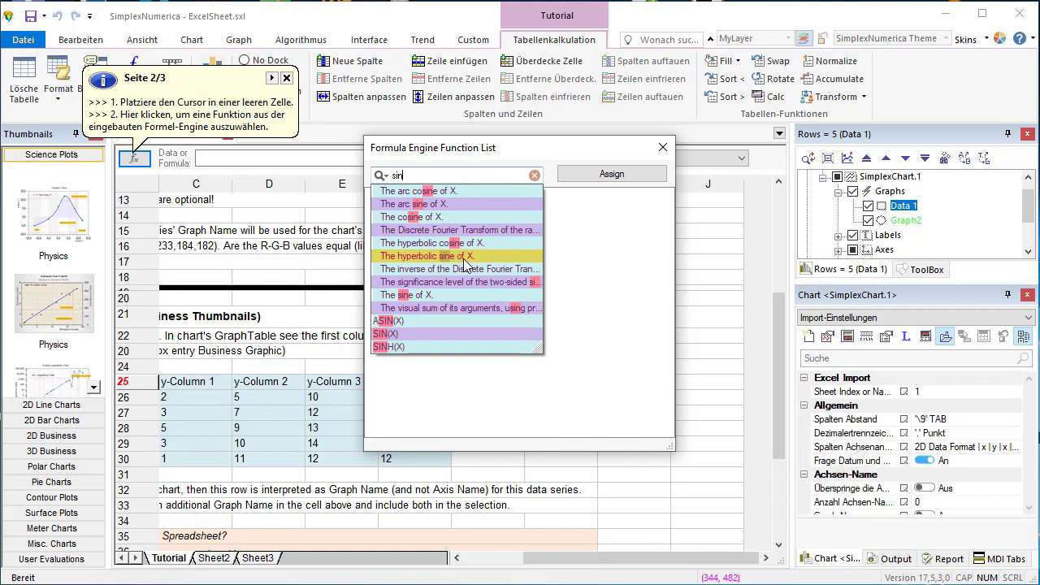
pyautogui.click(387, 334)
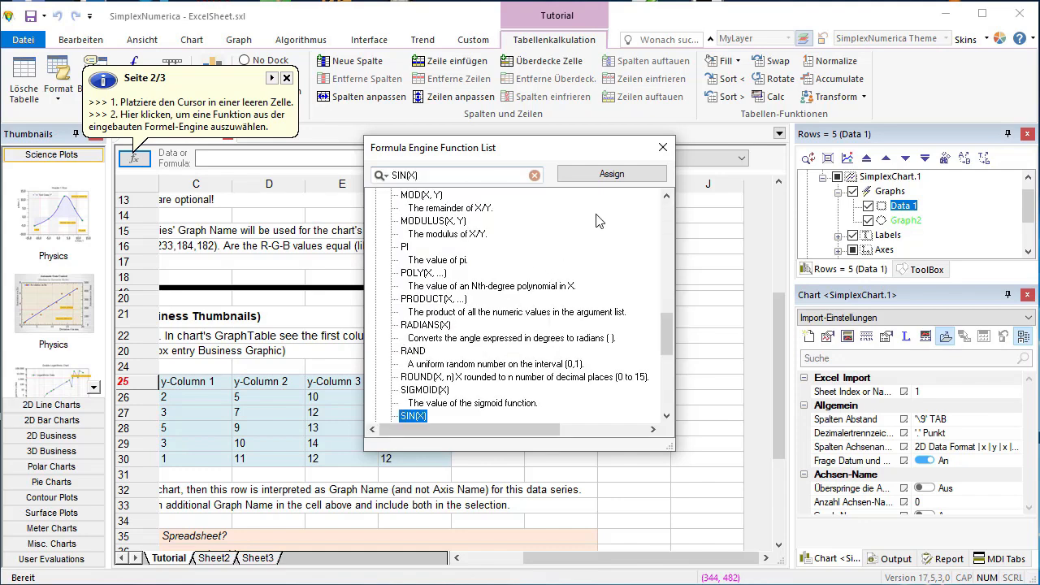
pyautogui.click(611, 173)
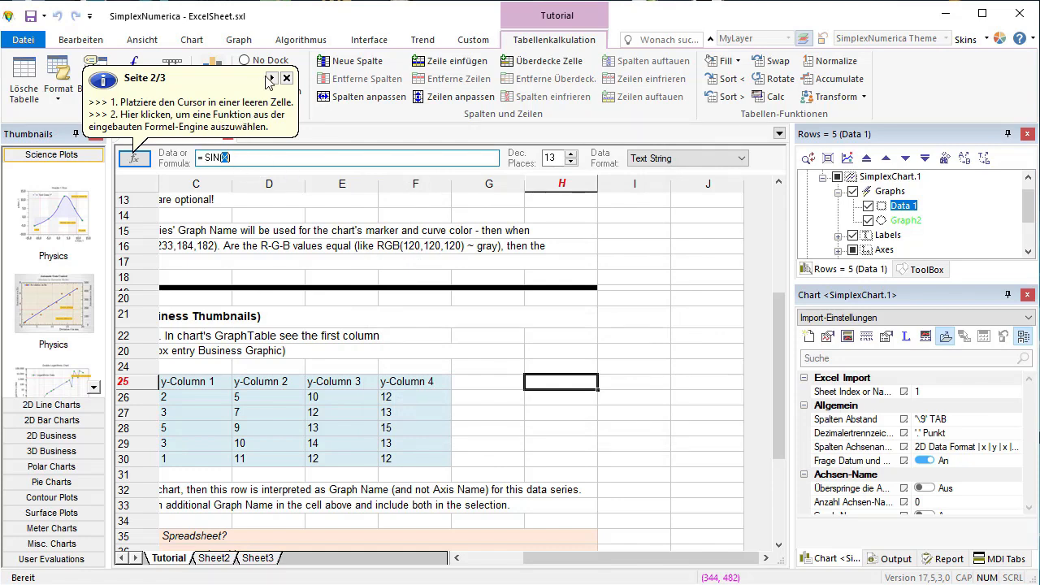
# - Advance the tutorial hints to page 3 and close them
pyautogui.click(273, 78)
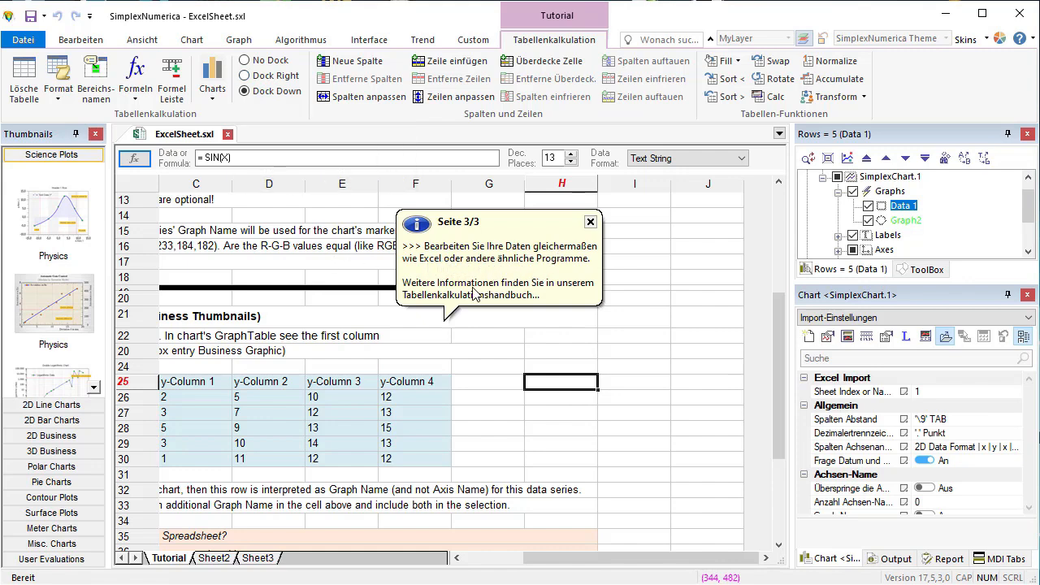
pyautogui.click(591, 223)
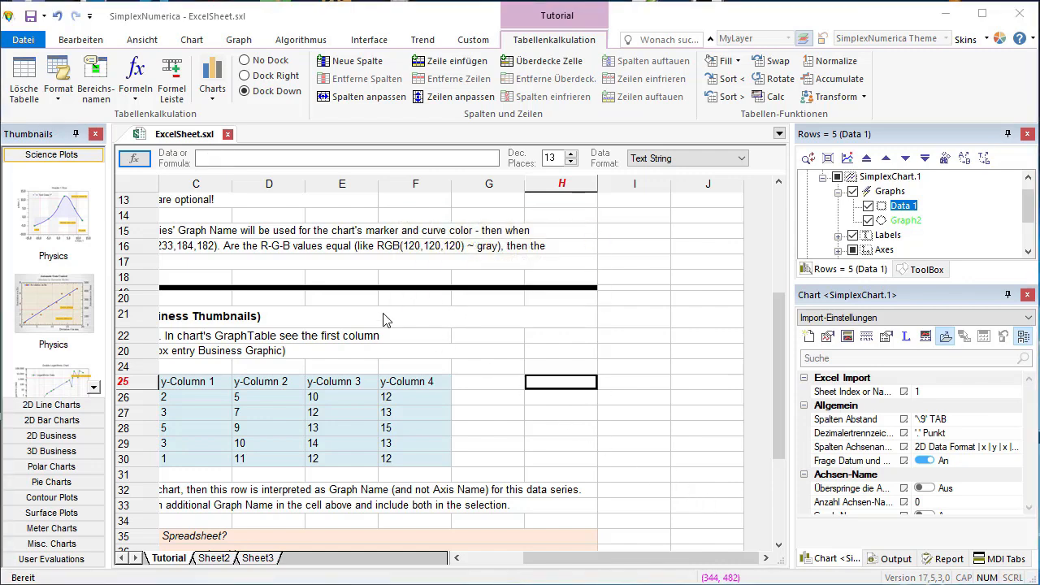
# - Search the formula engine function list for cos and assign COS(X) to cell H25
pyautogui.click(137, 160)
pyautogui.click(437, 175)
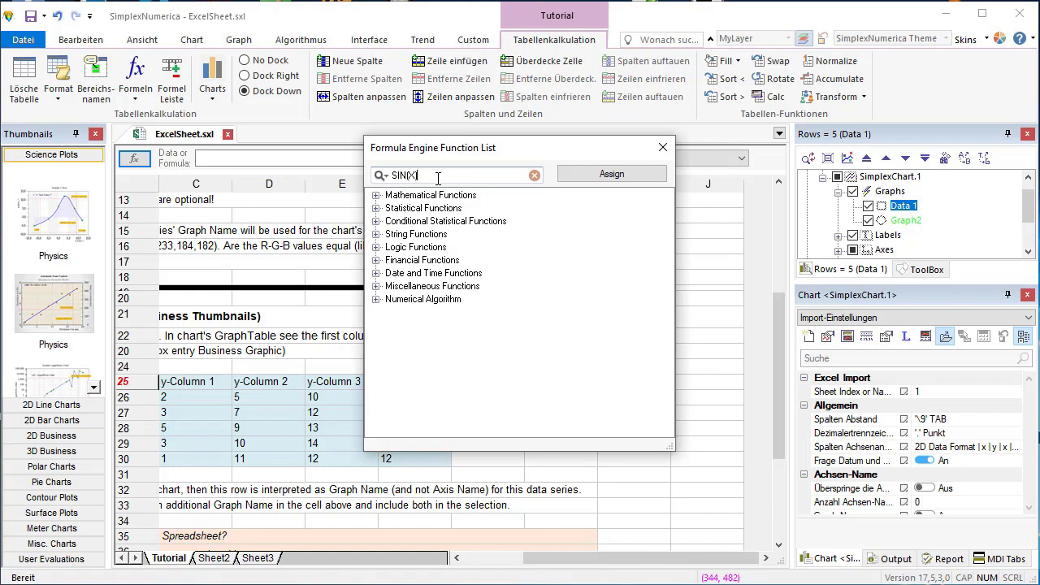
pyautogui.press('BackSpace')
pyautogui.press('BackSpace')
pyautogui.press('BackSpace')
pyautogui.press('BackSpace')
pyautogui.press('BackSpace')
pyautogui.press('BackSpace')
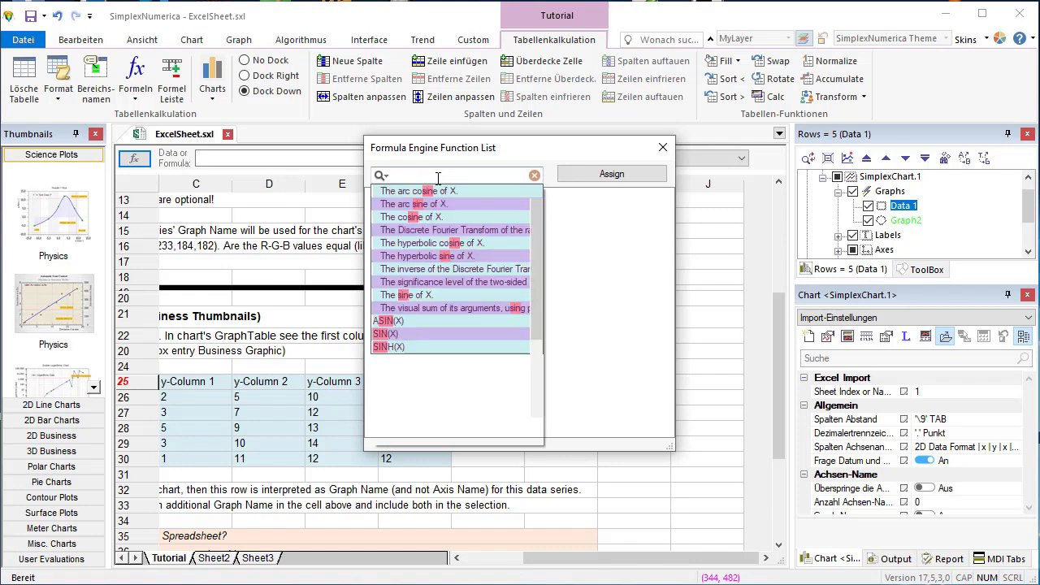
pyautogui.write('cos')
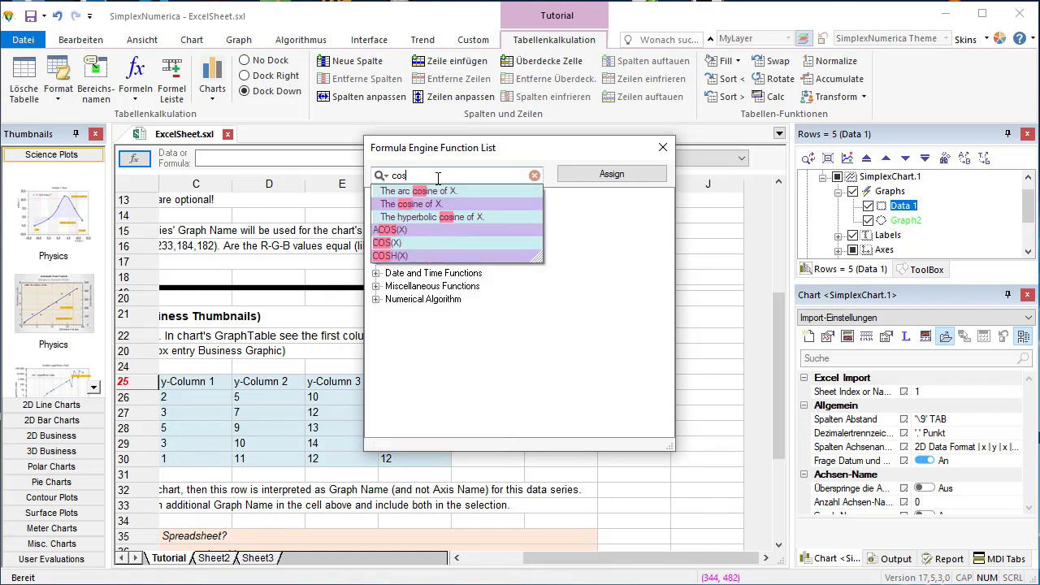
pyautogui.click(407, 243)
pyautogui.click(612, 174)
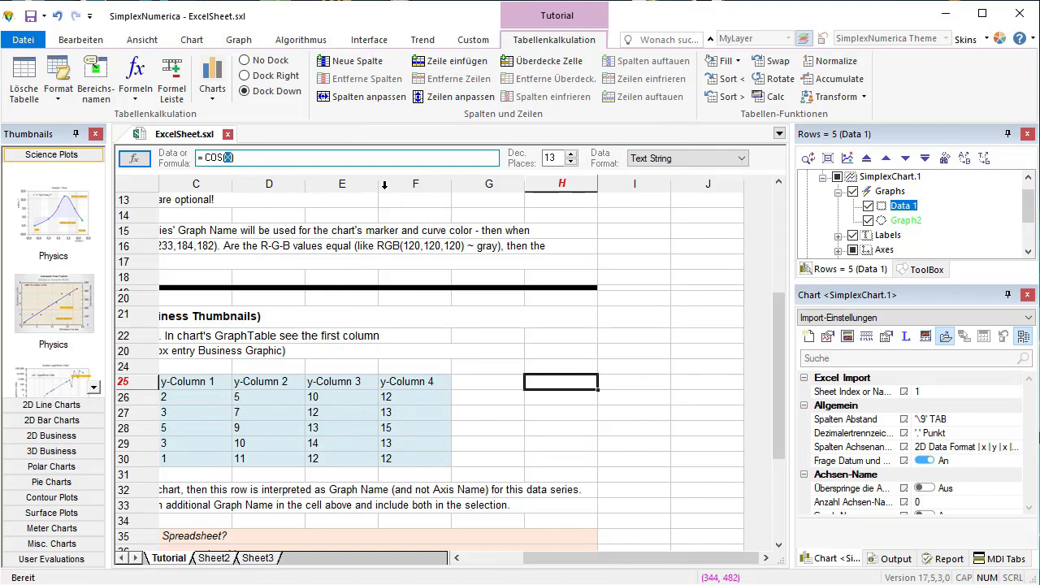
# - Replace the COS function's argument with D26 and enter the formula in cell H25
pyautogui.write('D26')
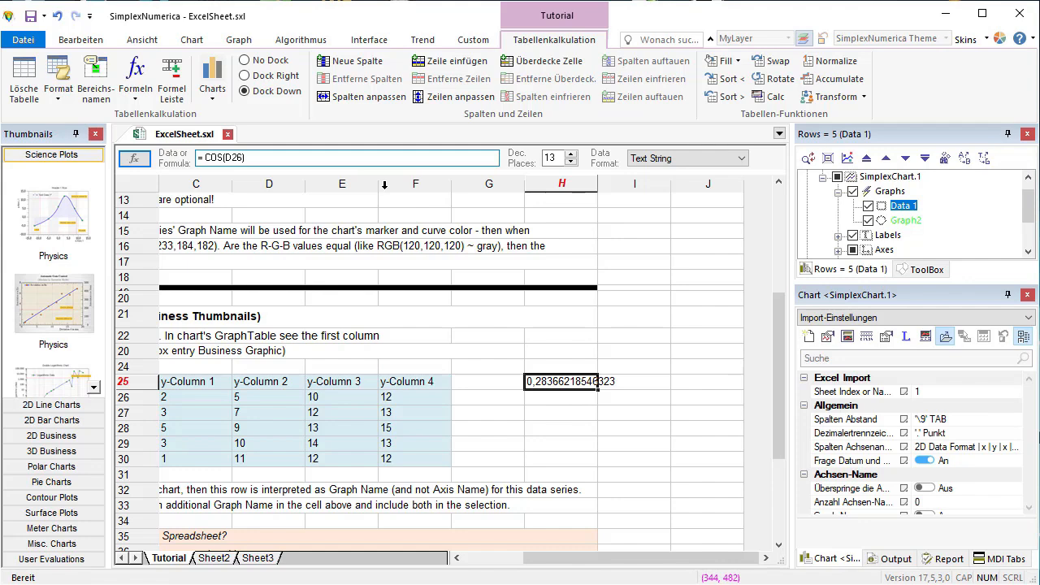
pyautogui.write(')')
pyautogui.press('Return')
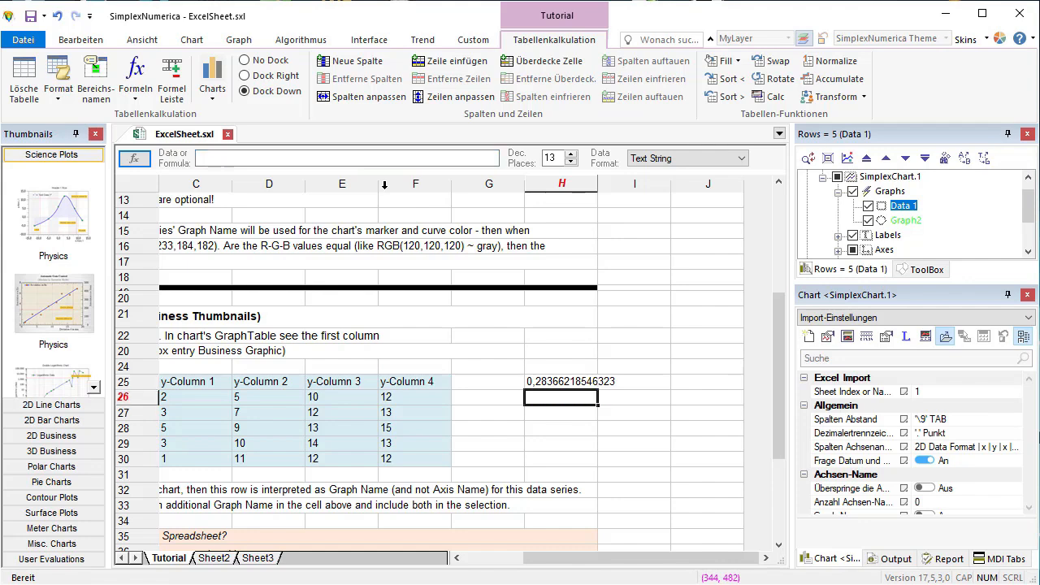
# - Review the formula in cell H25 and widen column H to fit its full value
pyautogui.doubleClick(556, 385)
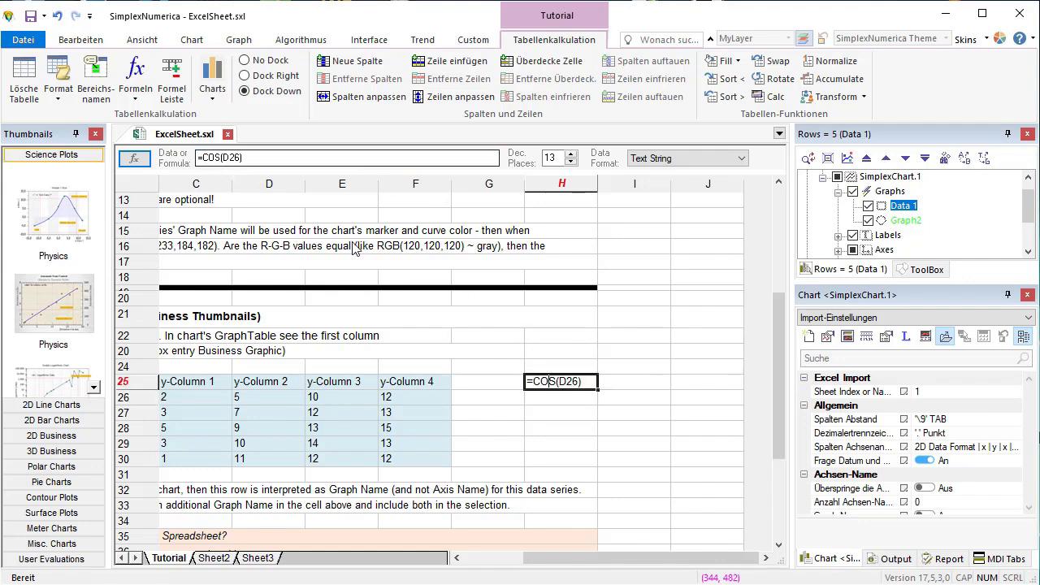
pyautogui.click(572, 413)
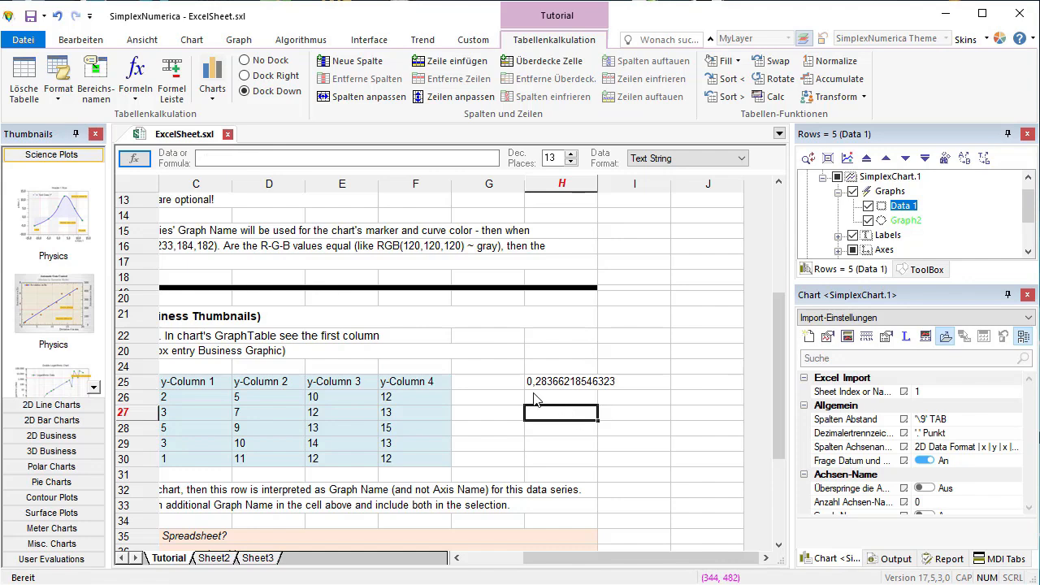
pyautogui.moveTo(597, 184); pyautogui.dragTo(654, 187)
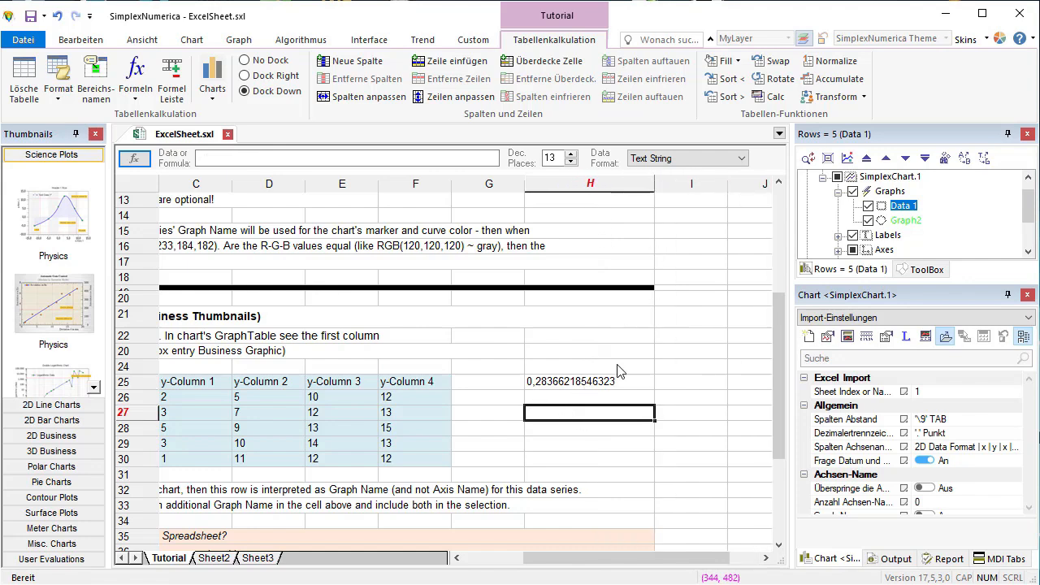
# - Create a chart from the business graphic data in cells B25:F30 using the first Physics template of the Science Plots
pyautogui.doubleClick(542, 388)
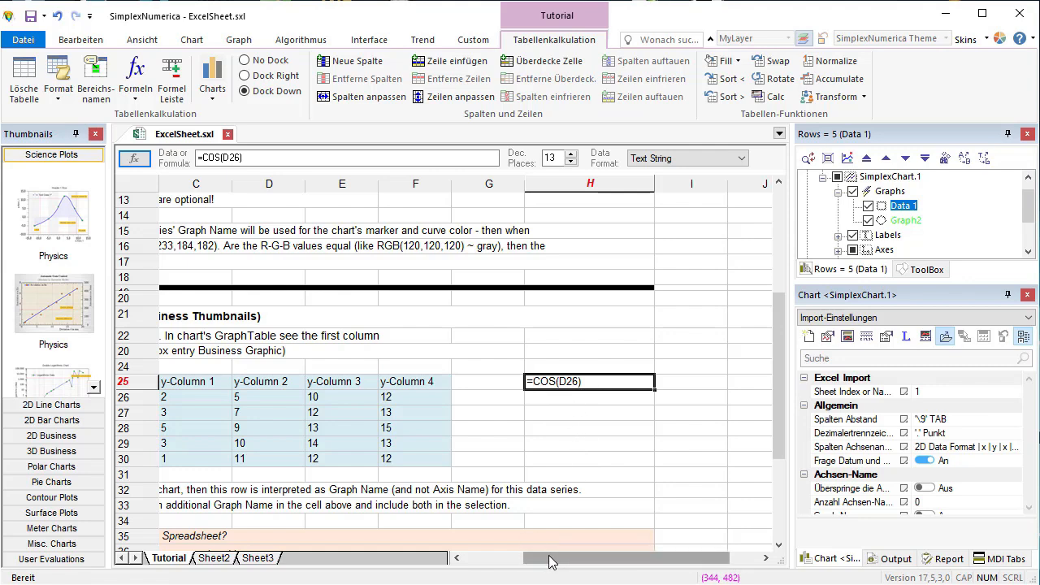
pyautogui.moveTo(550, 561); pyautogui.dragTo(489, 560)
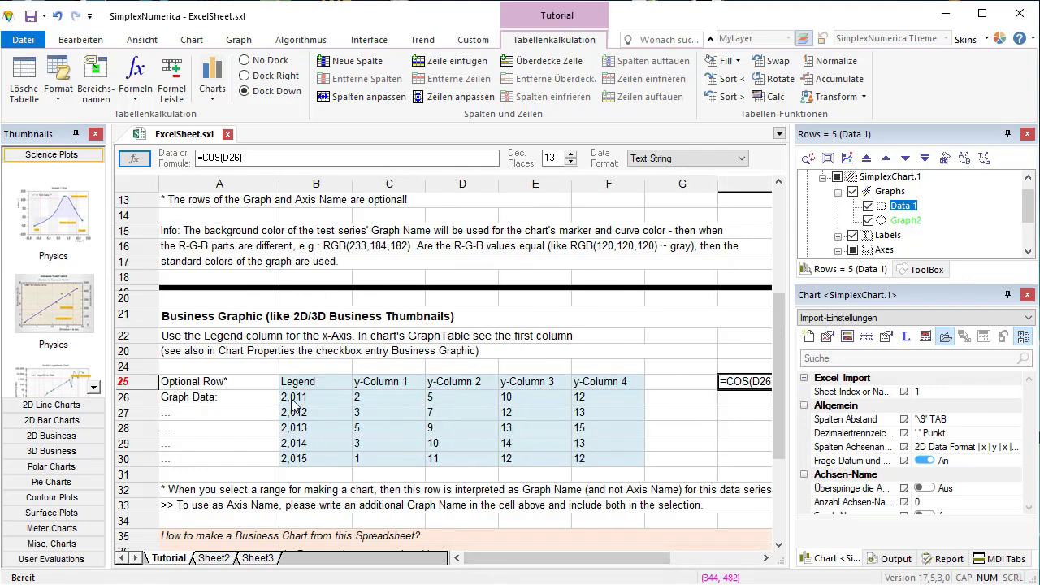
pyautogui.moveTo(288, 385); pyautogui.dragTo(615, 465)
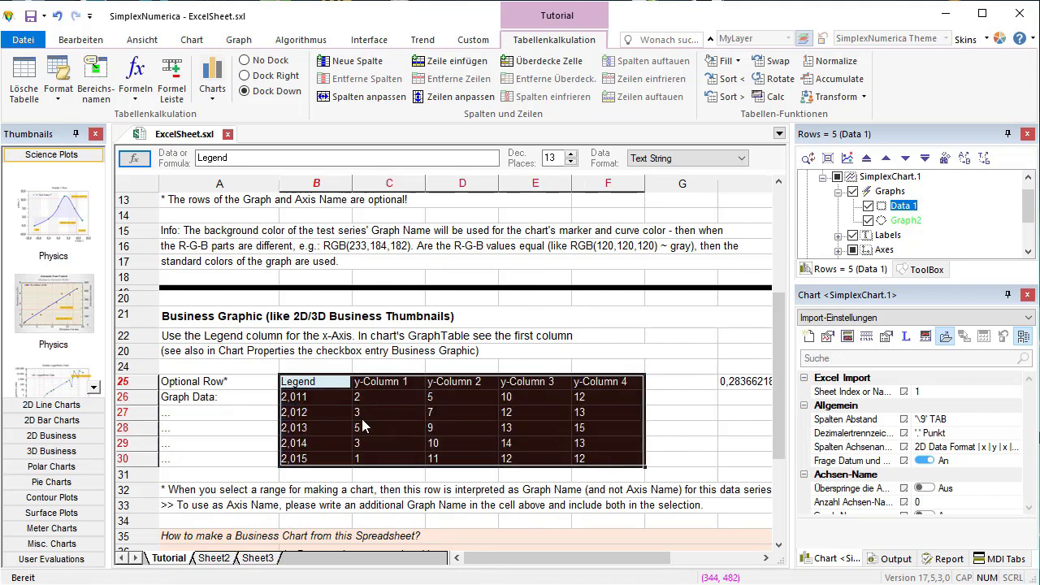
pyautogui.click(76, 224)
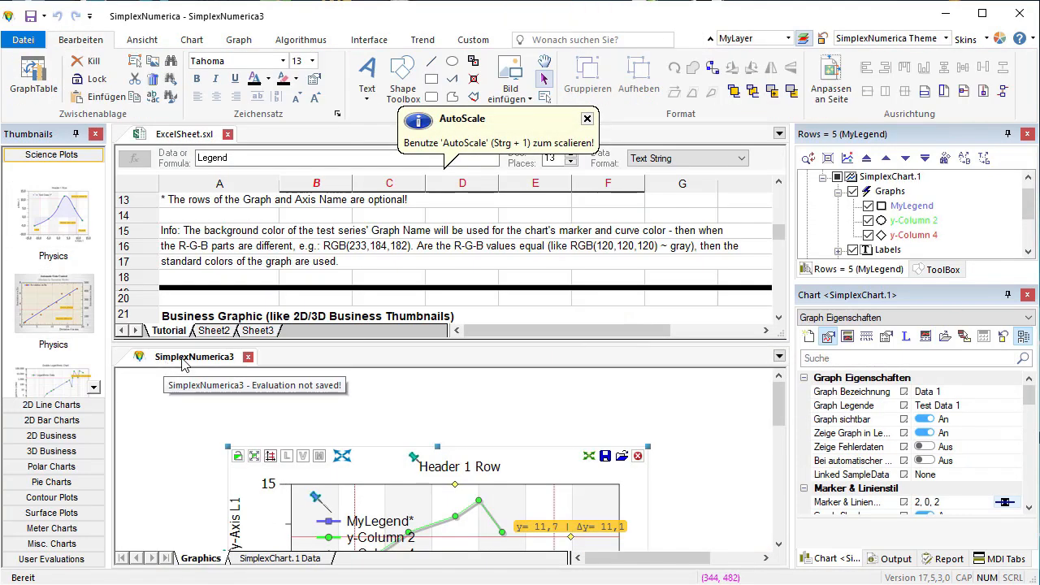
# - Dock the new SimplexNumerica3 chart document beside ExcelSheet.sxl in one tab group and move the chart up and left on its page
pyautogui.moveTo(186, 363); pyautogui.dragTo(266, 140)
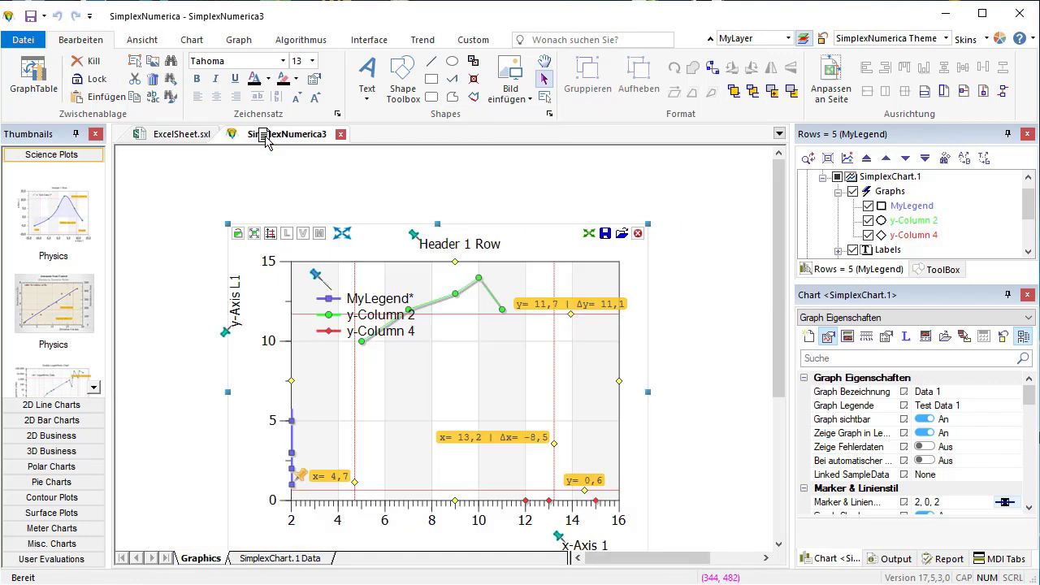
pyautogui.moveTo(433, 404); pyautogui.dragTo(398, 371)
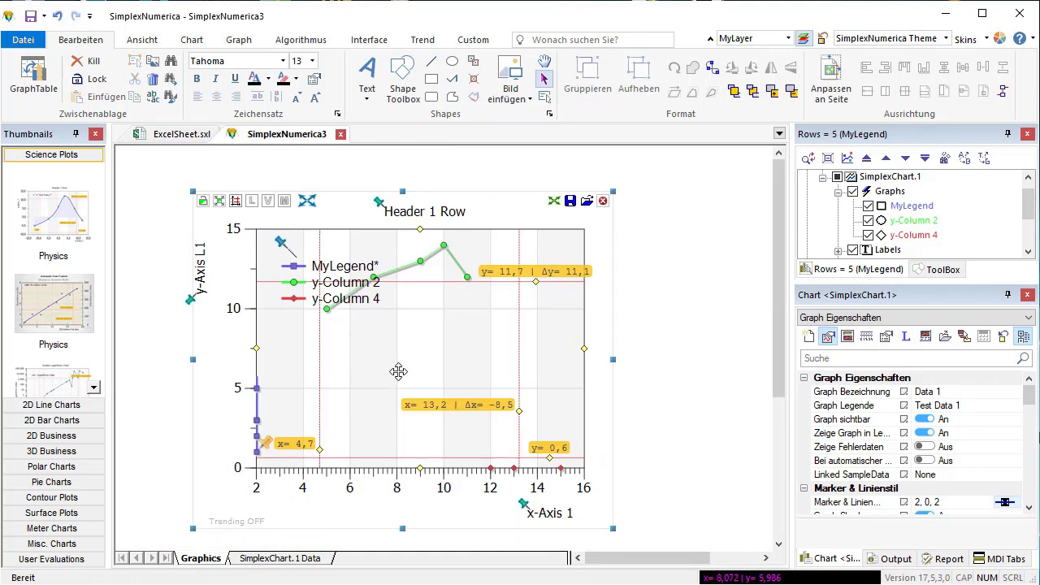
pyautogui.click(593, 403)
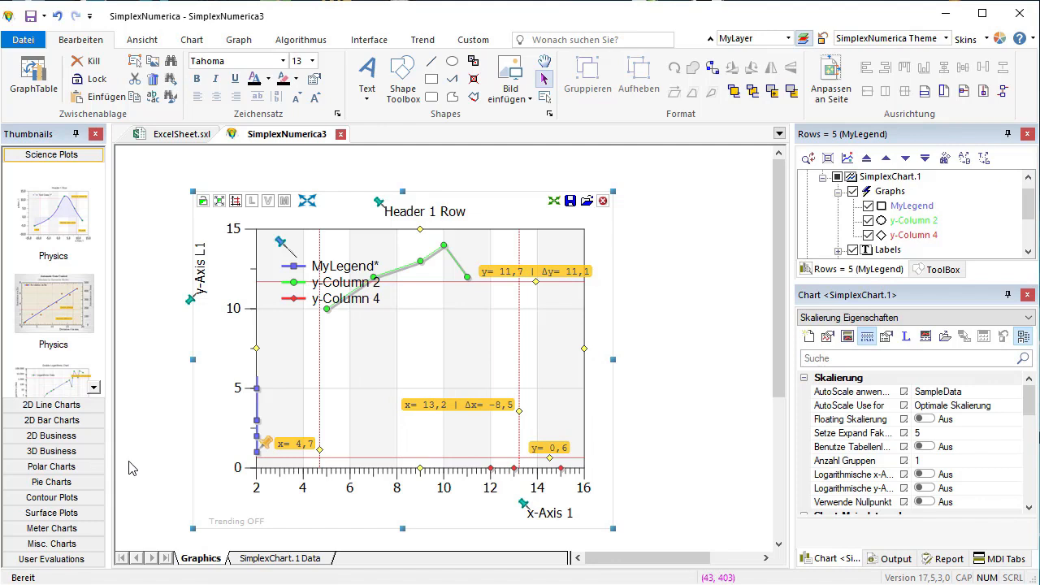
# - Replace the line plot with the Vertical Clustered Bars template from the 3D Business charts
pyautogui.click(58, 438)
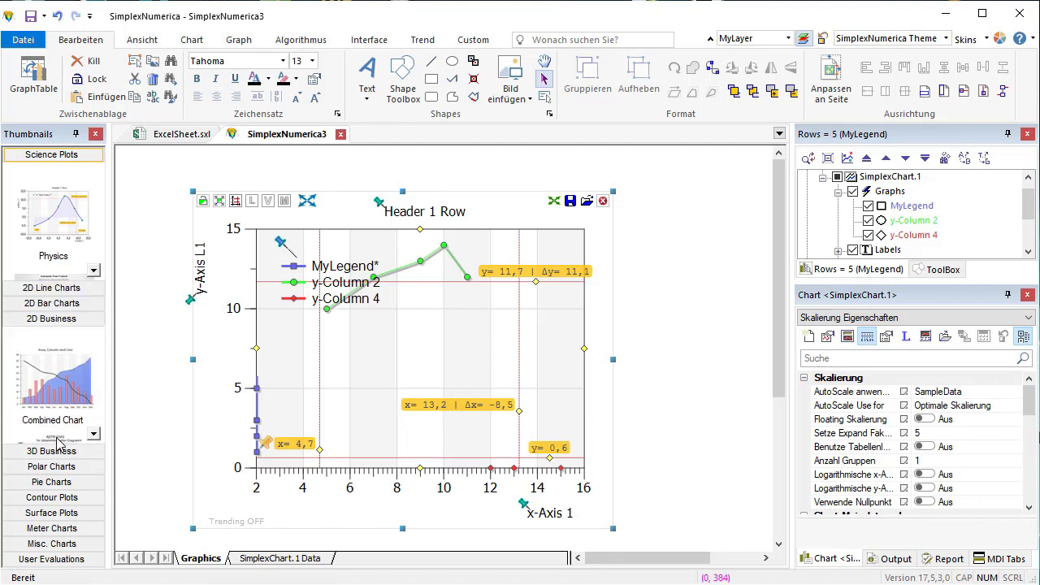
pyautogui.click(59, 451)
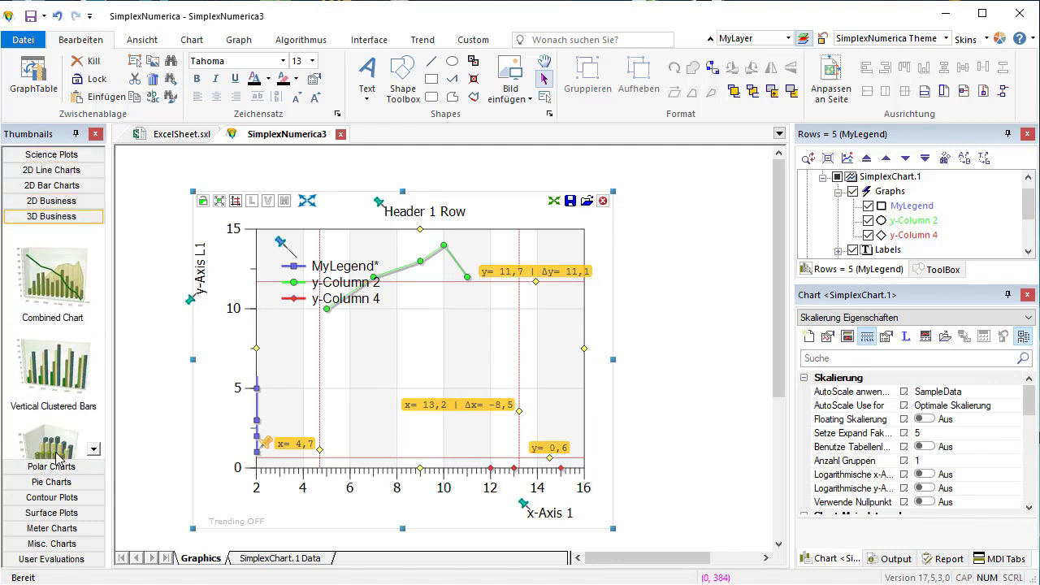
pyautogui.doubleClick(57, 389)
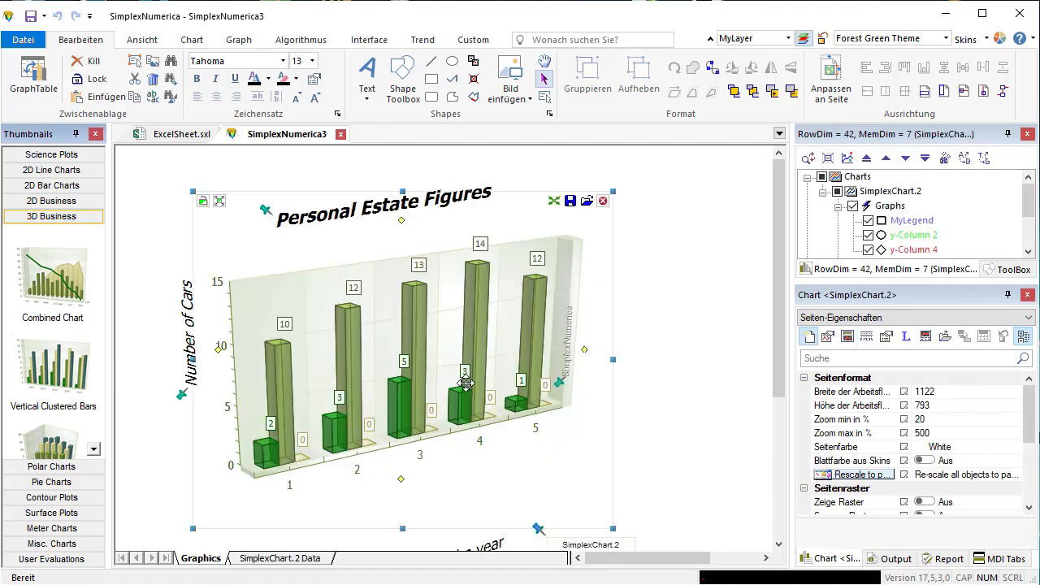
# - Move the 3D bar chart up and right on the page and adjust the lower and upper extents of its plot area
pyautogui.moveTo(464, 376); pyautogui.dragTo(500, 358)
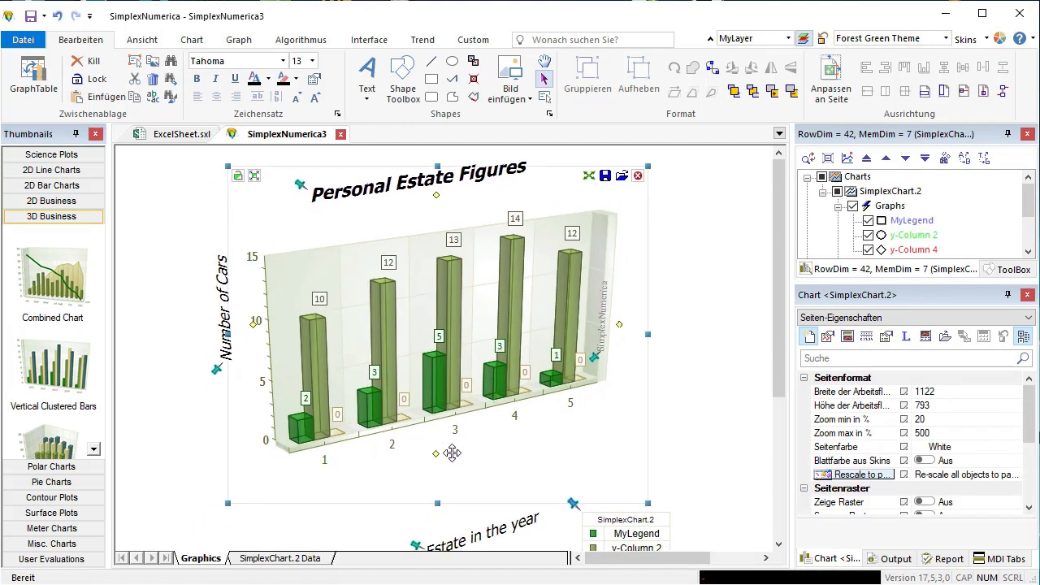
pyautogui.moveTo(439, 465); pyautogui.dragTo(444, 508)
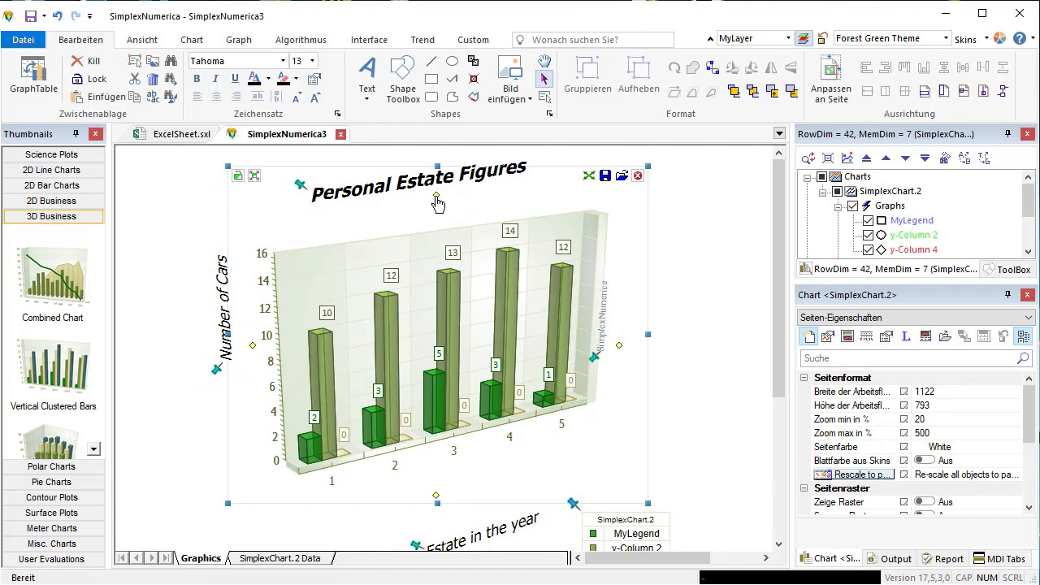
pyautogui.moveTo(436, 196); pyautogui.dragTo(437, 192)
# - Reposition the Personal Estate Figures header, the Number of Cars and Estate in the year axis labels, and the legend closer to the bars
pyautogui.moveTo(300, 185); pyautogui.dragTo(310, 224)
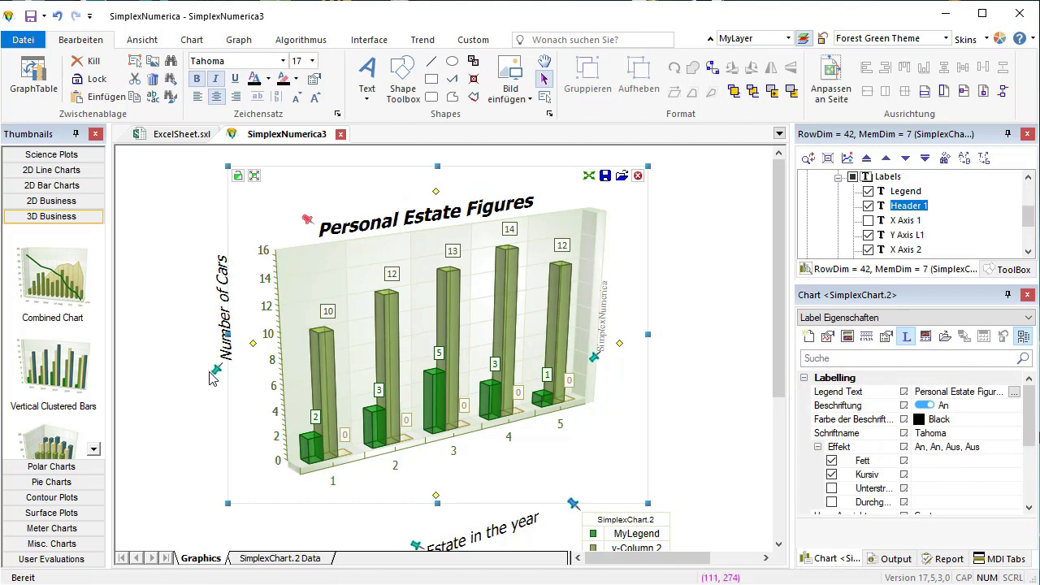
pyautogui.moveTo(217, 376); pyautogui.dragTo(235, 434)
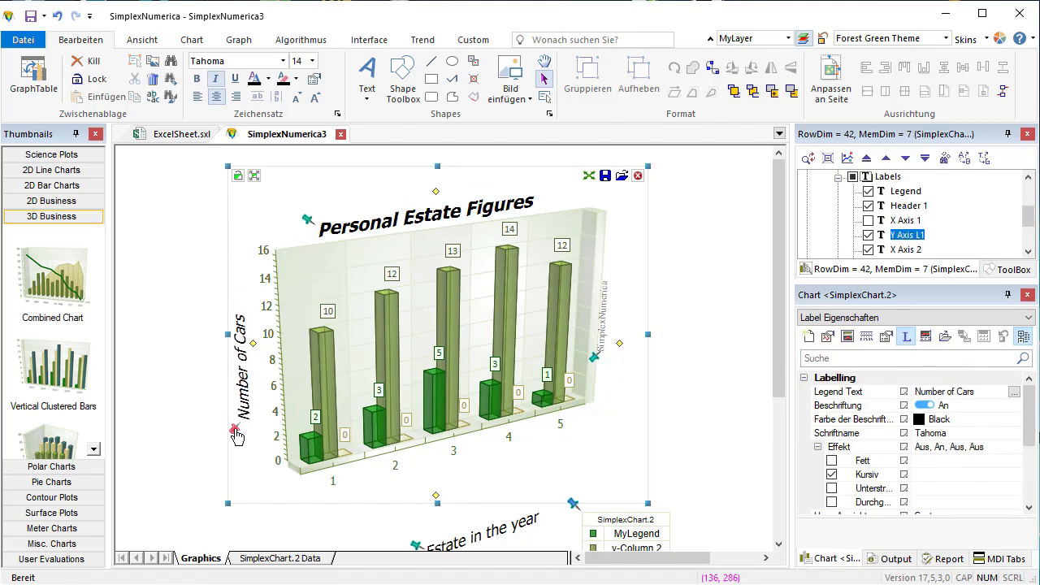
pyautogui.moveTo(415, 547); pyautogui.dragTo(433, 471)
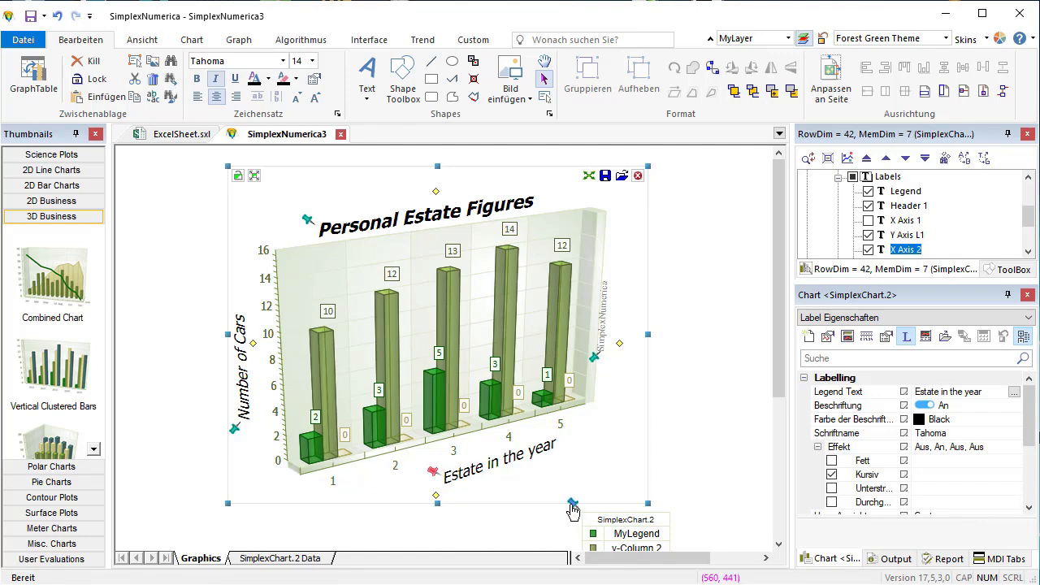
pyautogui.moveTo(575, 509); pyautogui.dragTo(580, 429)
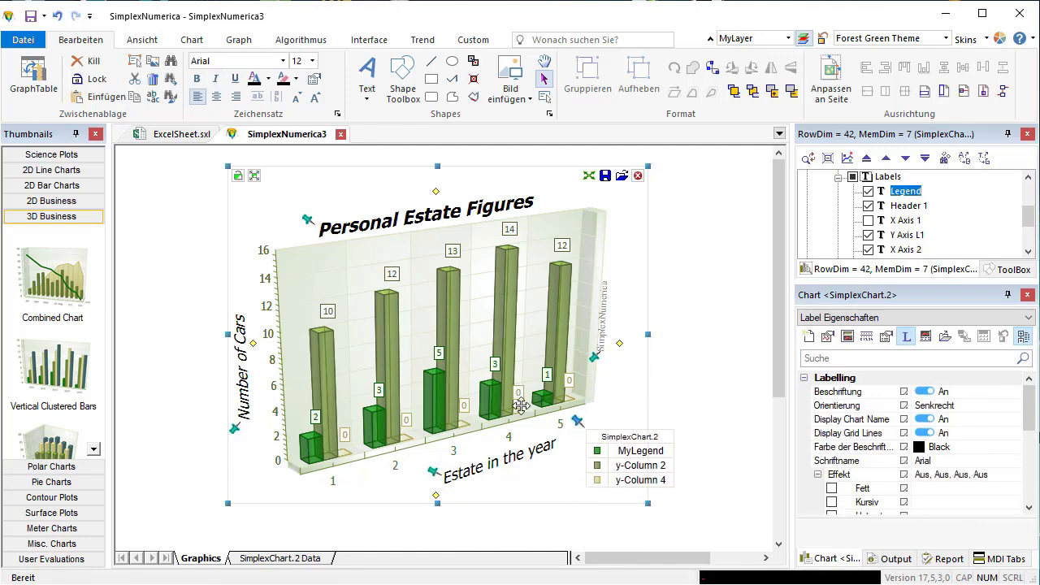
# - Shift the whole 3D bar chart slightly left and down on the page
pyautogui.moveTo(434, 369)
pyautogui.mouseDown()
pyautogui.moveTo(405, 365)
pyautogui.moveTo(423, 375)
pyautogui.mouseUp()
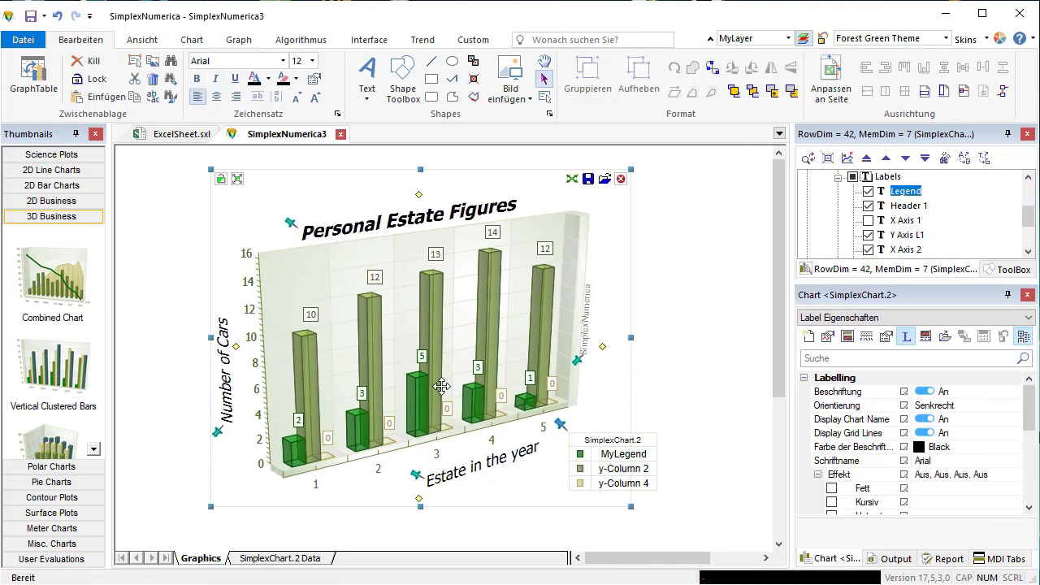
pyautogui.scroll(1, 490, 421)
pyautogui.scroll(2, 489, 421)
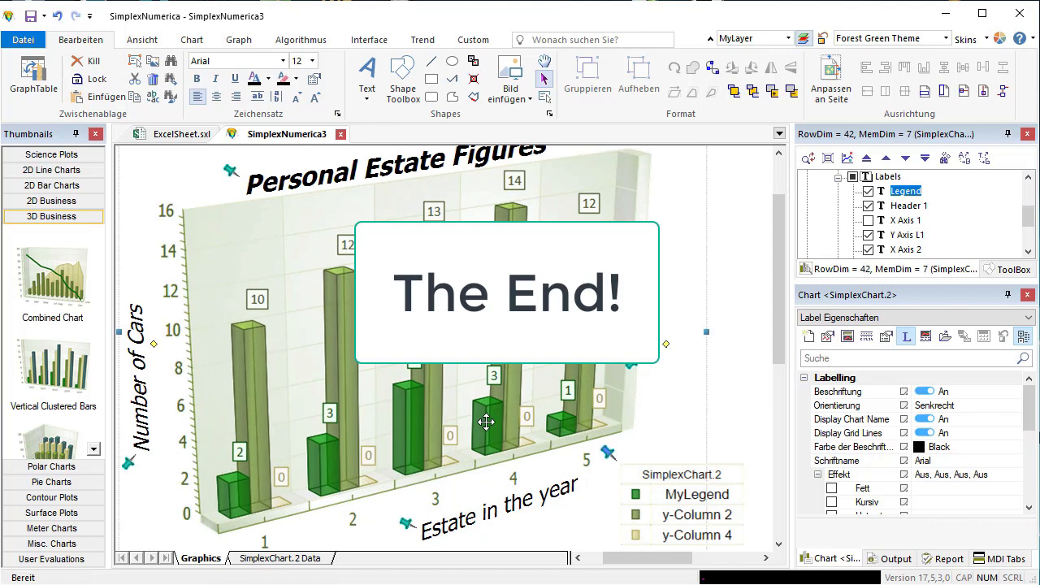